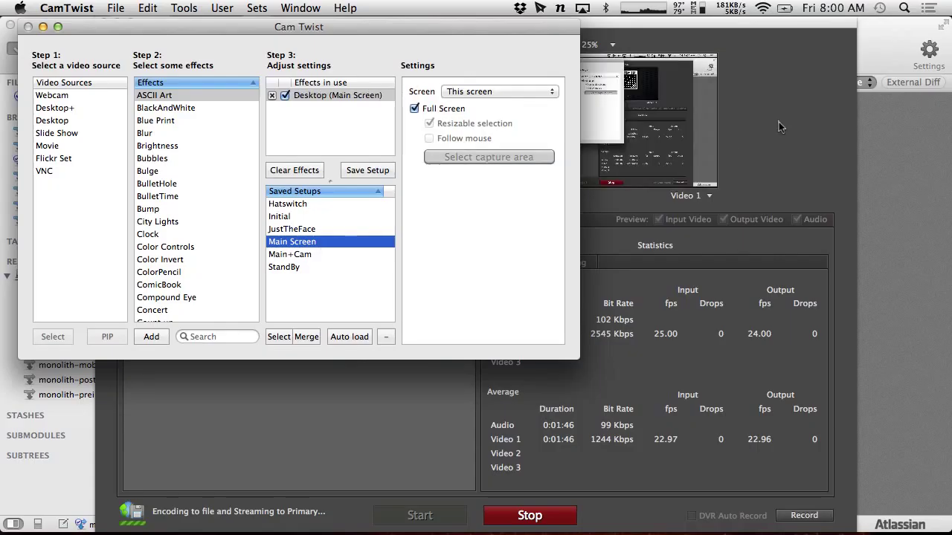
- Switch the CamTwist stream from the stand-by card to the Main Screen setup
left_click(779, 121)
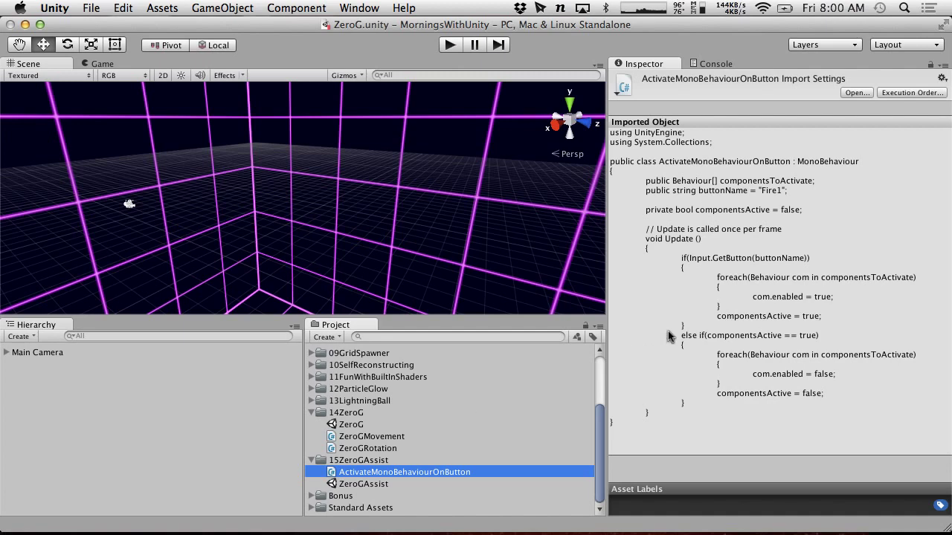
- Highlight .enabled on line 18 in MonoDevelop, then select Main Camera in Unity's Hierarchy
key("ctrl+Right")
key("ctrl+Right")
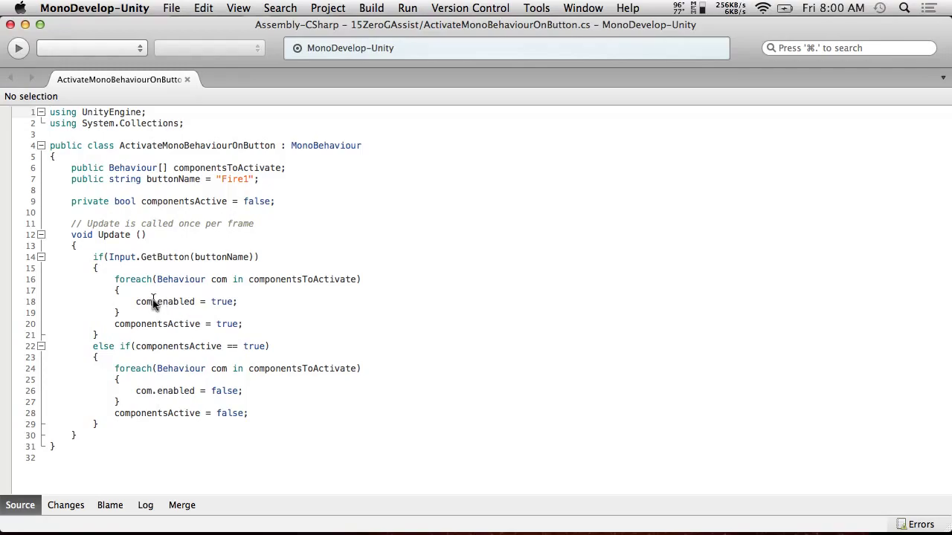
left_click_drag(153, 302, 196, 302)
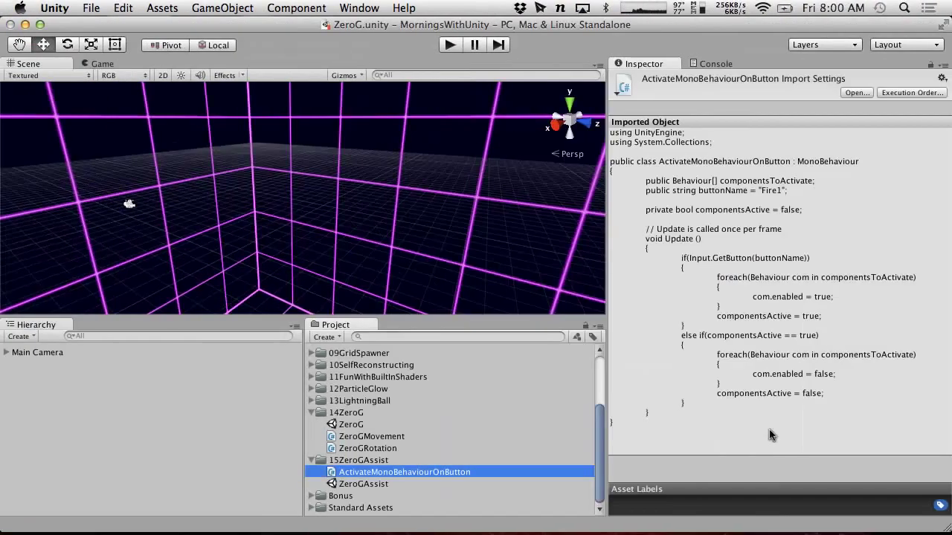
left_click(59, 354)
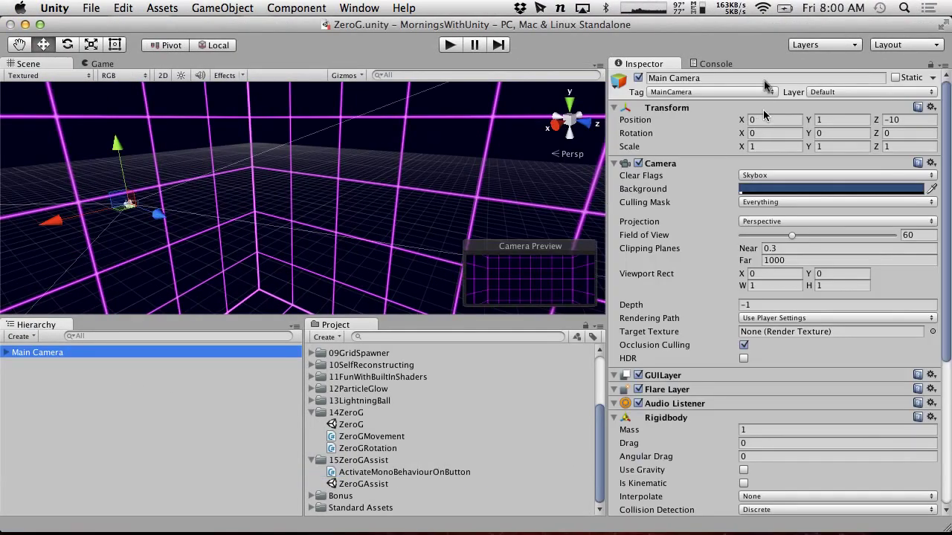
- Try assigning Audio Listener to the script field, then open ZeroGAssist and select Main Camera
scroll(743, 391, "down", 5)
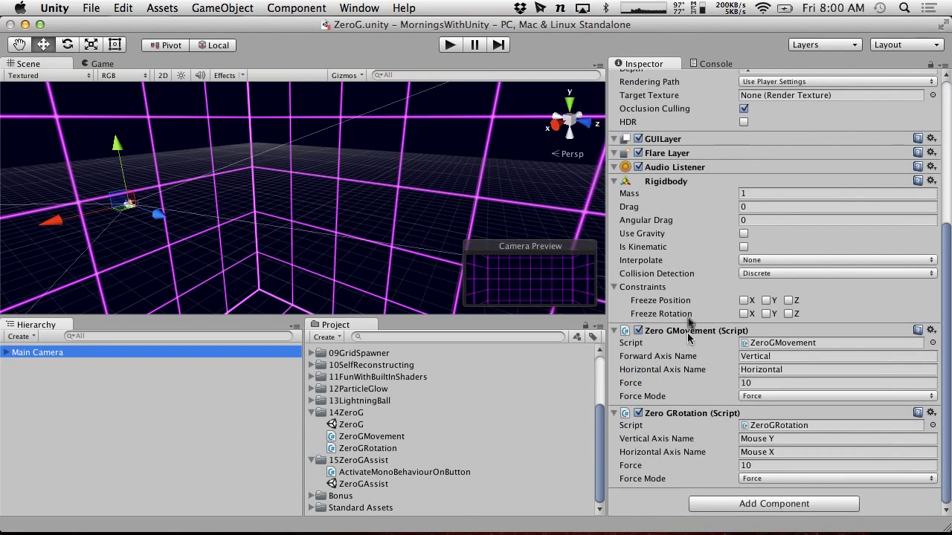
left_click_drag(682, 166, 440, 494)
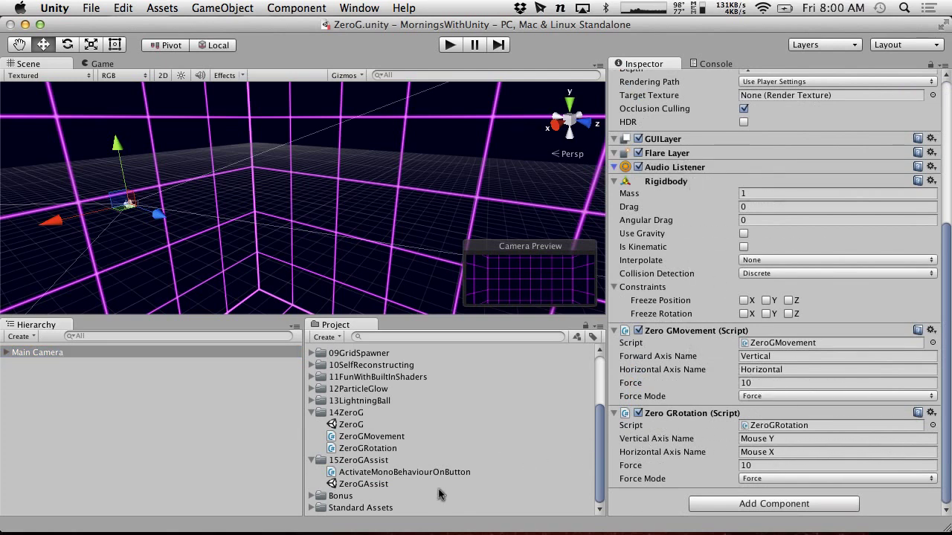
double_click(357, 485)
left_click(33, 353)
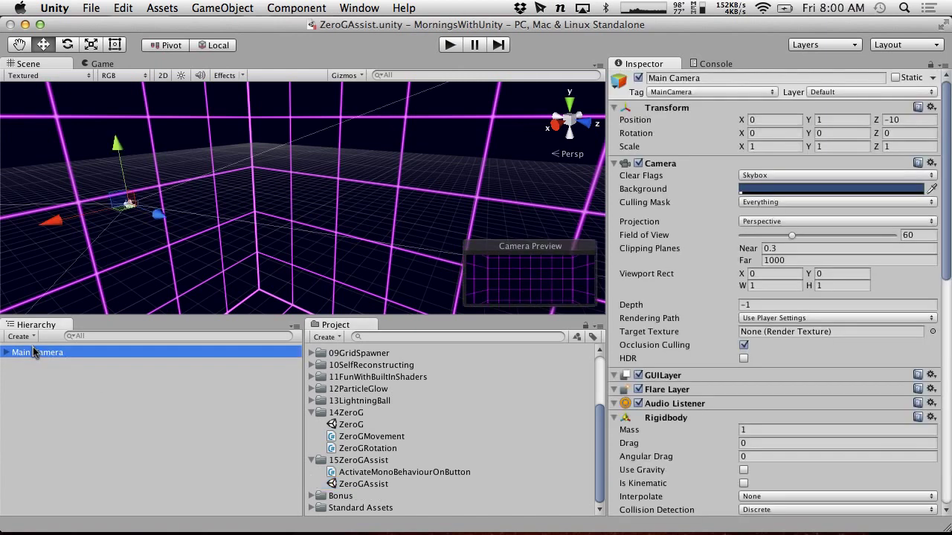
- Drag Audio Listener into Components To Activate and set the list Size to 2
scroll(644, 241, "down", 10)
scroll(651, 88, "up", 3)
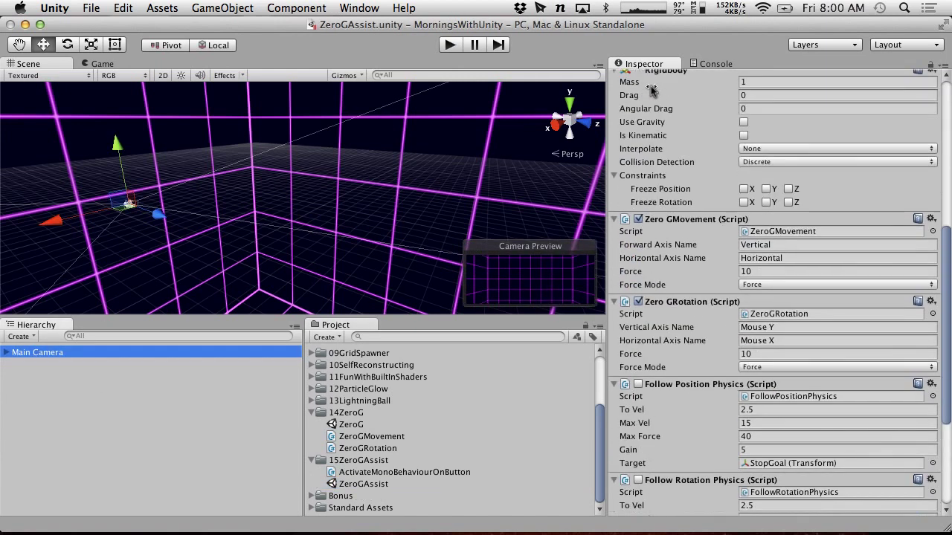
scroll(652, 89, "up", 3)
scroll(644, 96, "down", 2)
left_click_drag(673, 82, 668, 428)
scroll(711, 293, "down", 6)
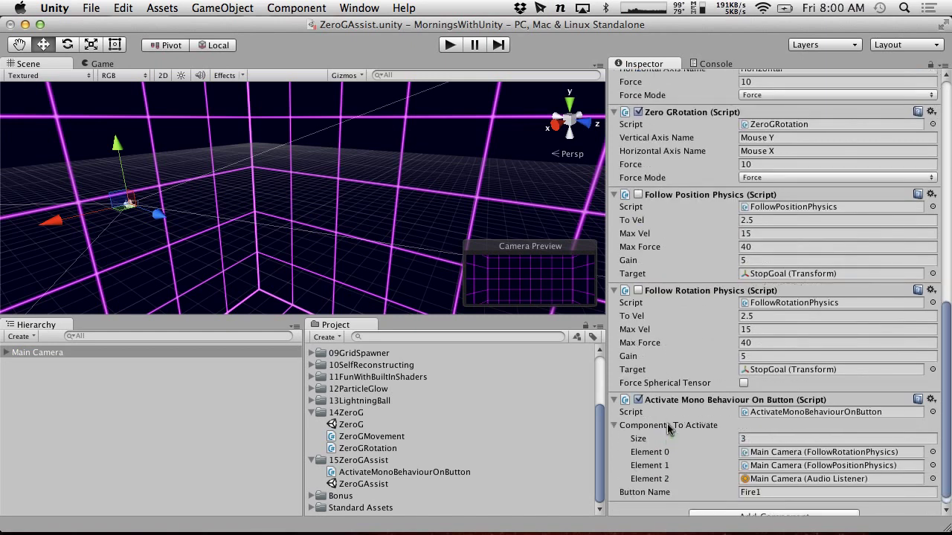
left_click(766, 440)
type("2")
key("Return")
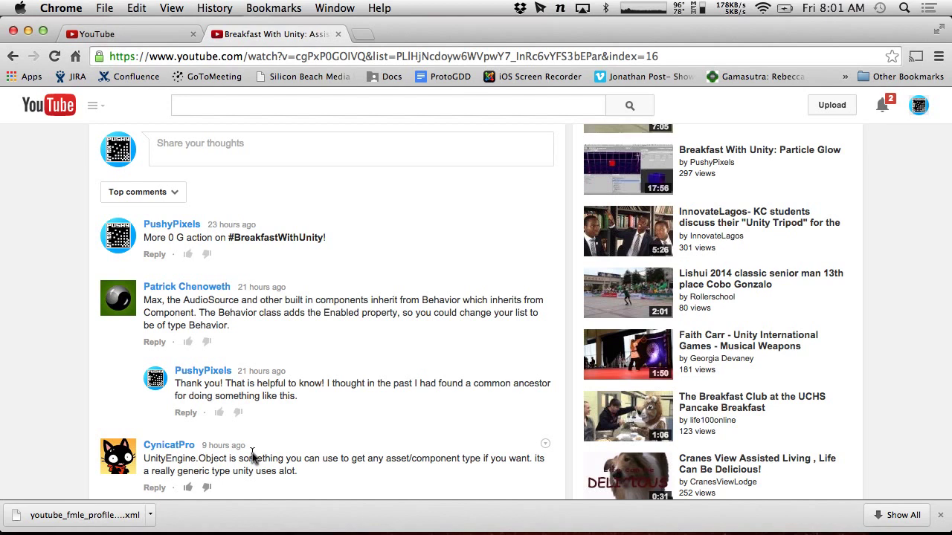
- Return to ActivateMonoBehaviourOnButton.cs in MonoDevelop after reading the video comments
key("super+Tab")
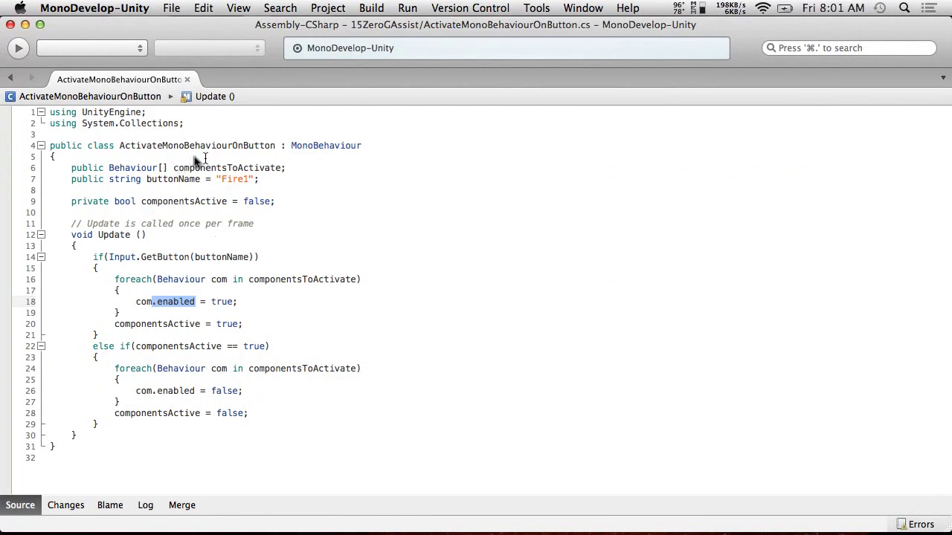
- Start a new scene in Unity, discarding the unsaved ZeroGAssist changes
key("super+Tab")
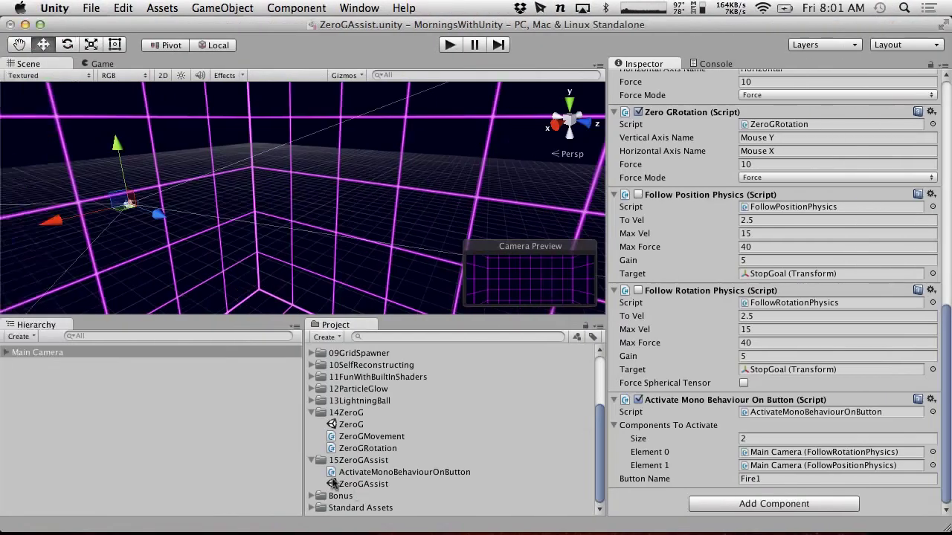
left_click(312, 461)
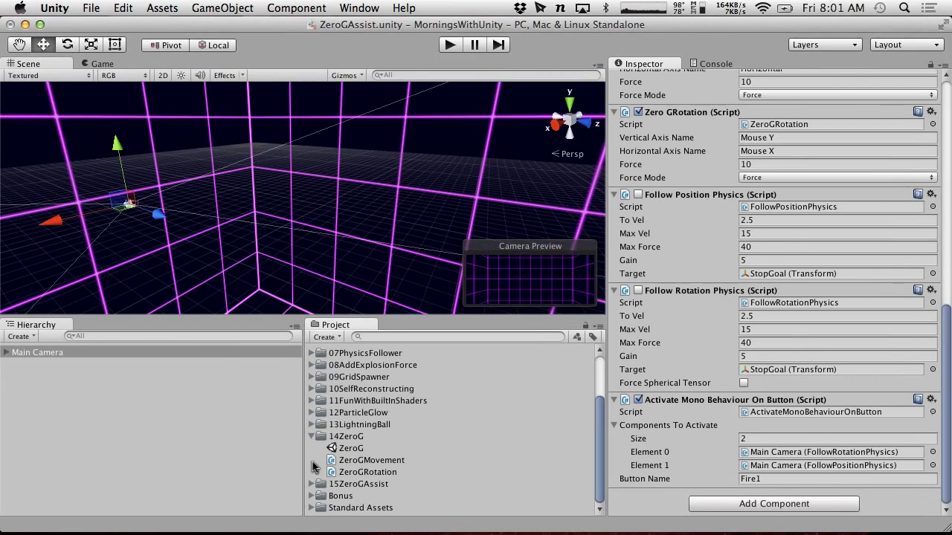
left_click(90, 8)
left_click(102, 25)
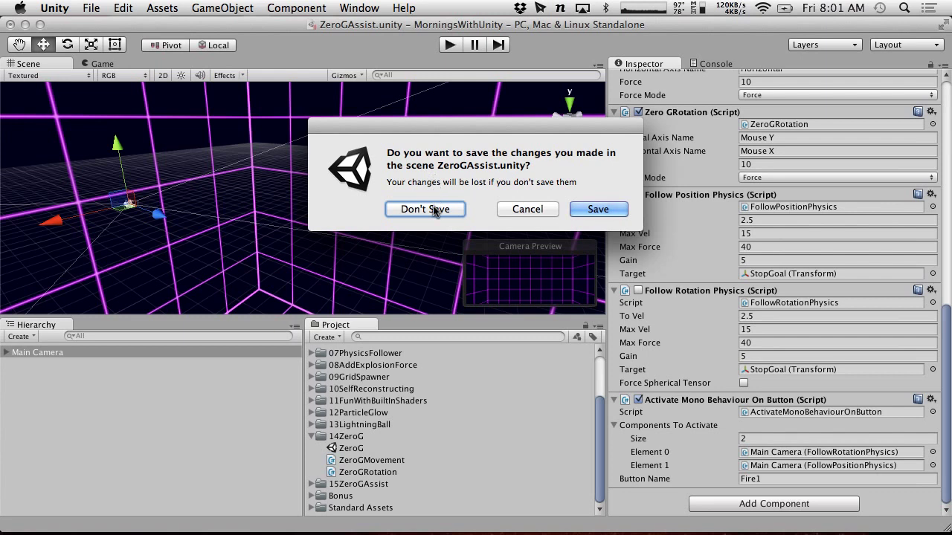
left_click(424, 209)
- Duplicate the LaserDot scene from 03LaserDot and move the copy into Assets
scroll(412, 427, "up", 2)
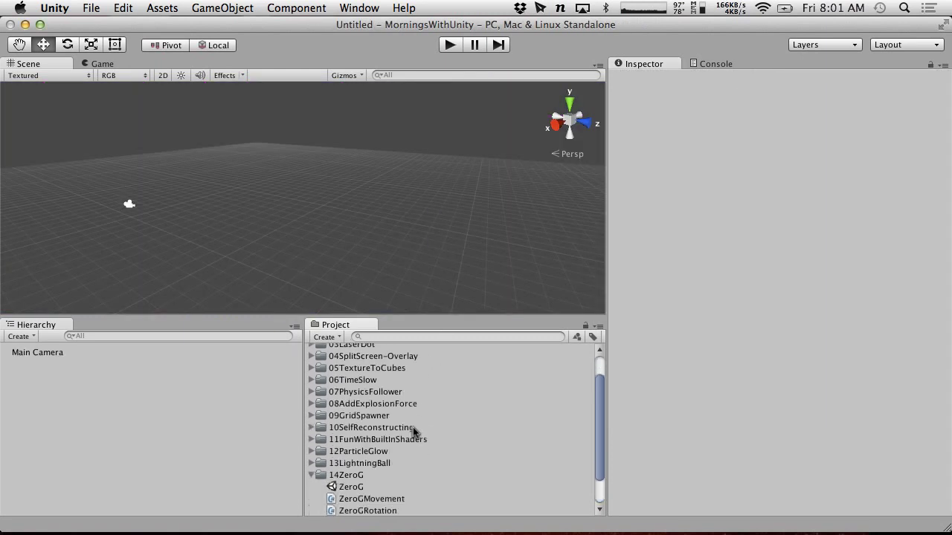
scroll(413, 426, "down", 2)
scroll(413, 433, "up", 2)
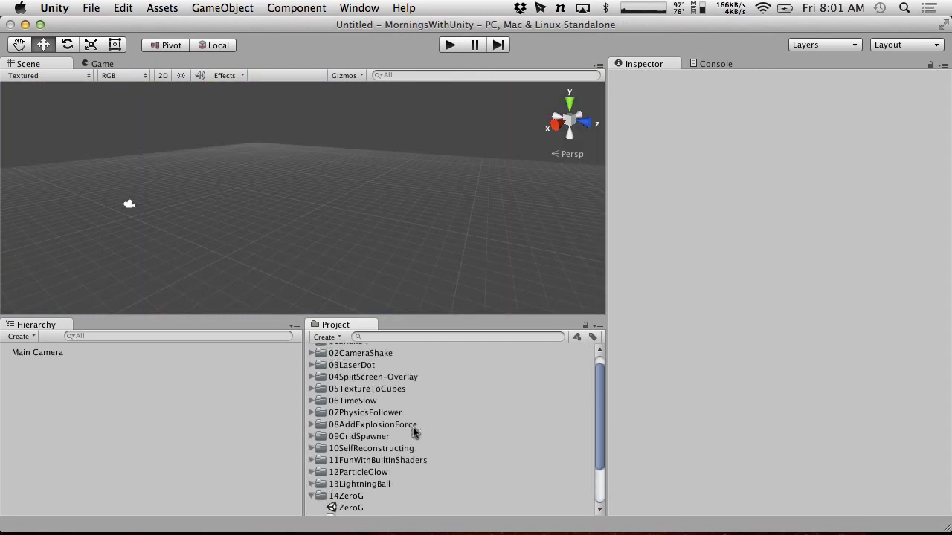
left_click(312, 365)
left_click(344, 388)
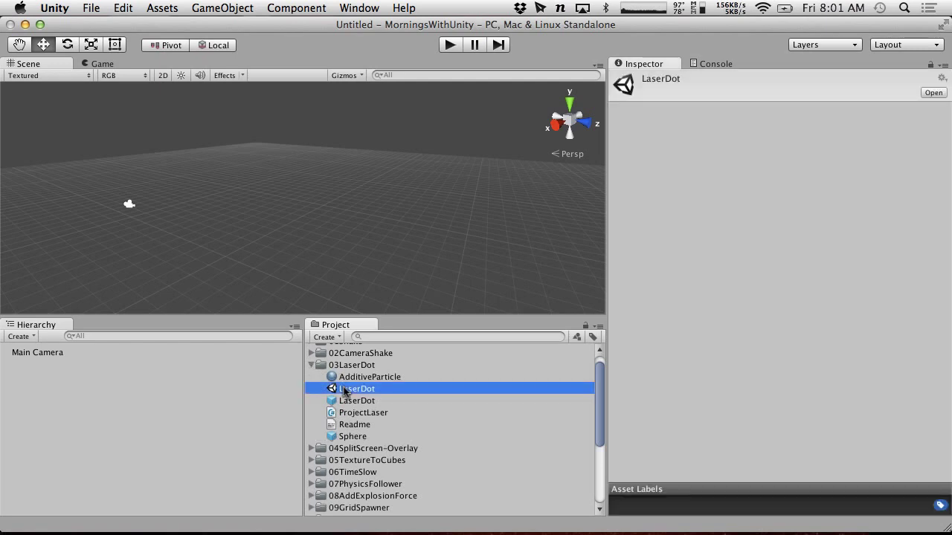
key("super+d")
left_click_drag(355, 414, 393, 492)
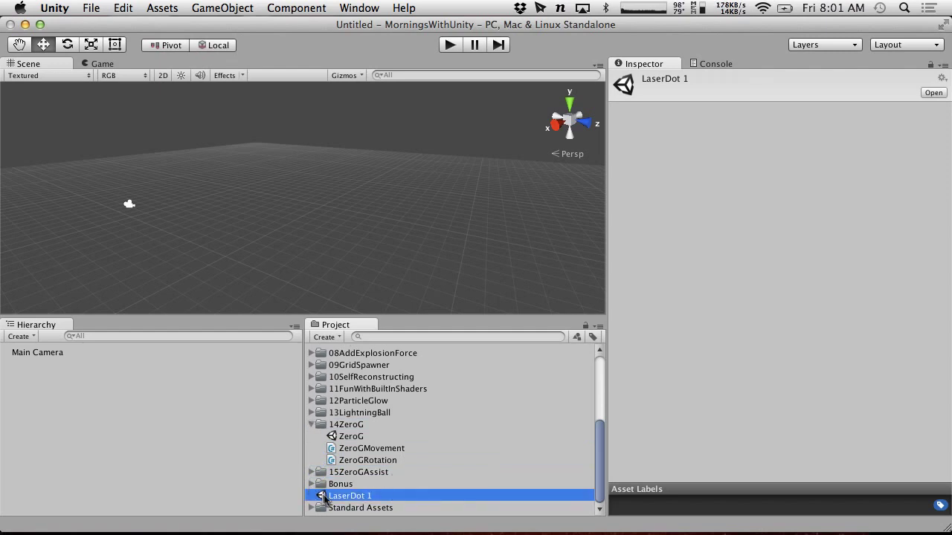
- Rename the copy to LaserBeam and open the scene
left_click(349, 496)
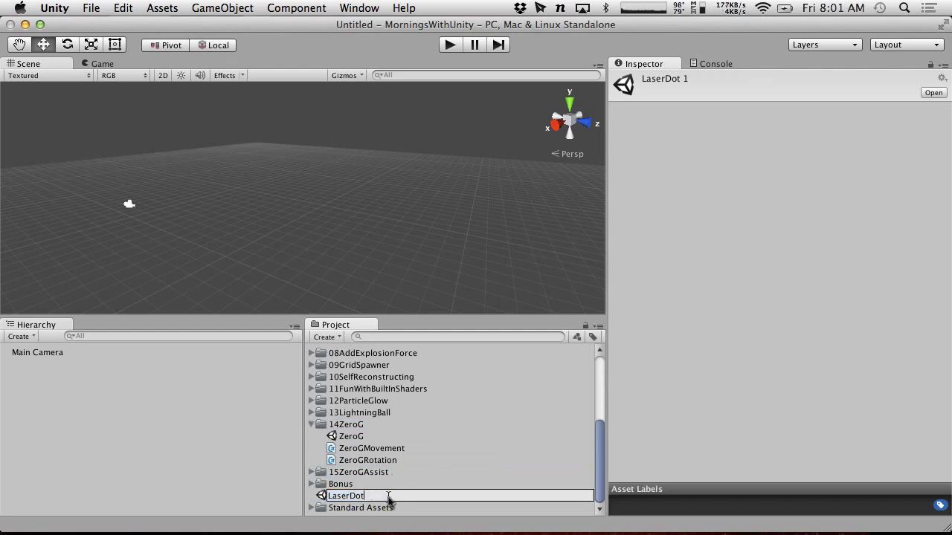
type("Beam")
key("Return")
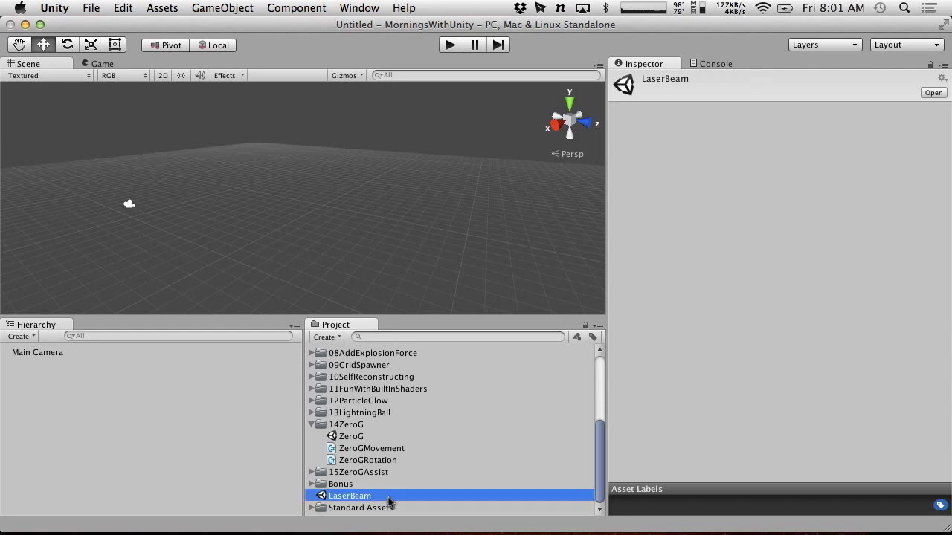
double_click(365, 496)
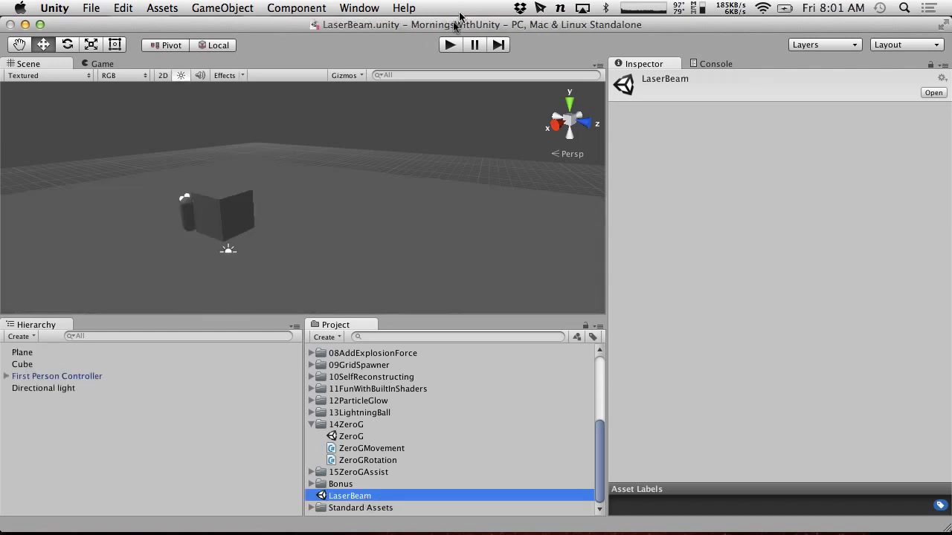
- Play-test LaserBeam, walking the player toward the cube with W and back with S, then stop
left_click(450, 45)
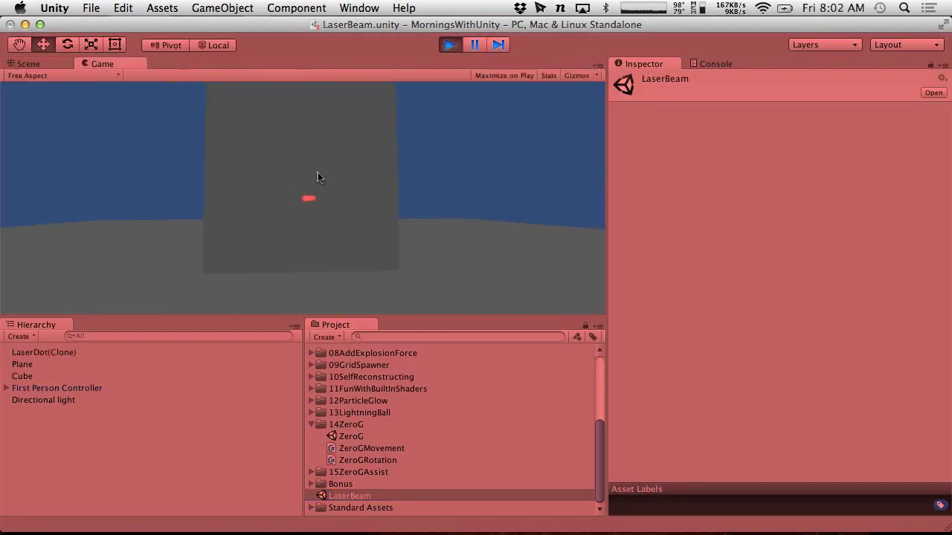
key("w")
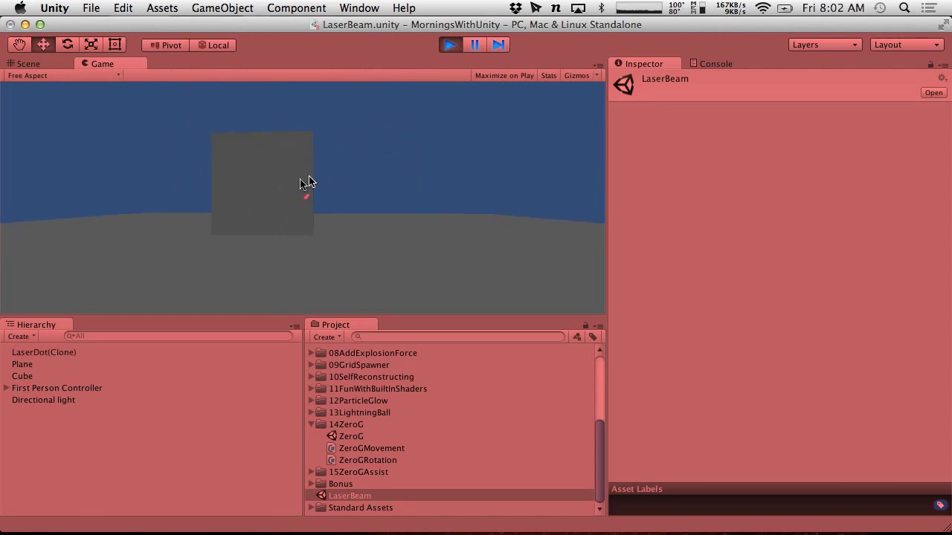
key("w")
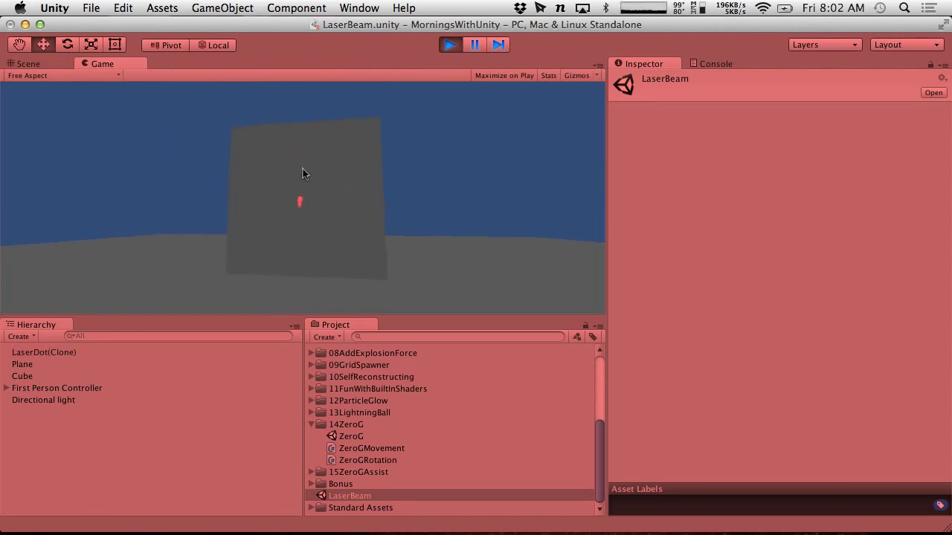
key("s")
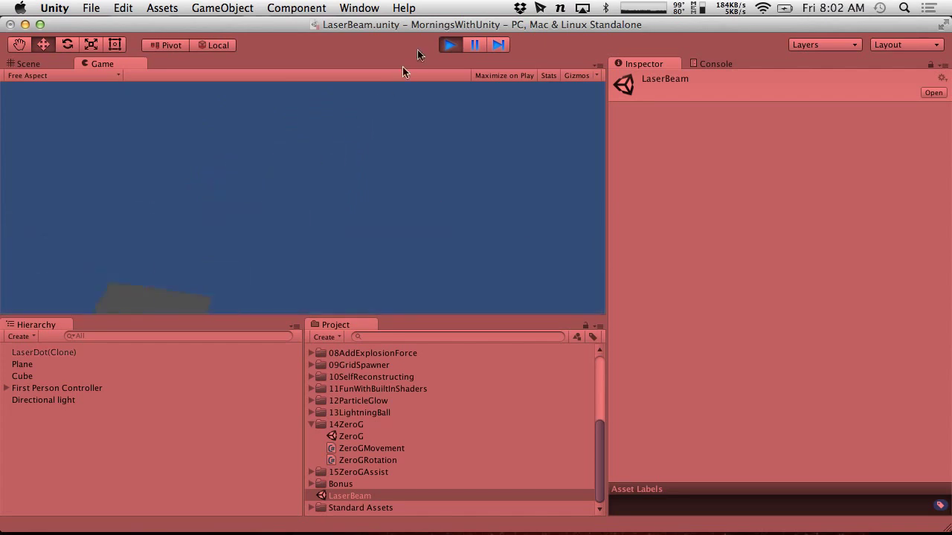
left_click(442, 44)
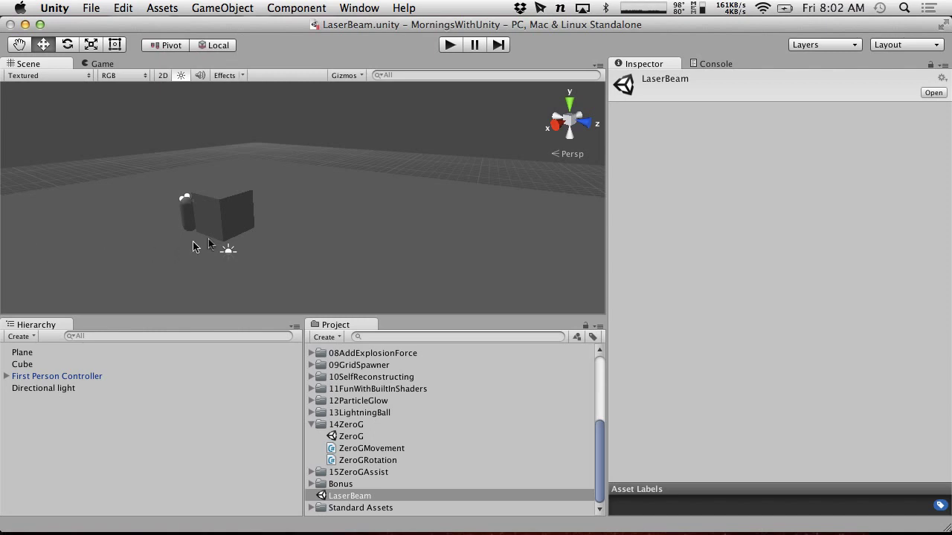
- Add a Particle System to the scene and give it the AdditiveParticle material
left_click(19, 337)
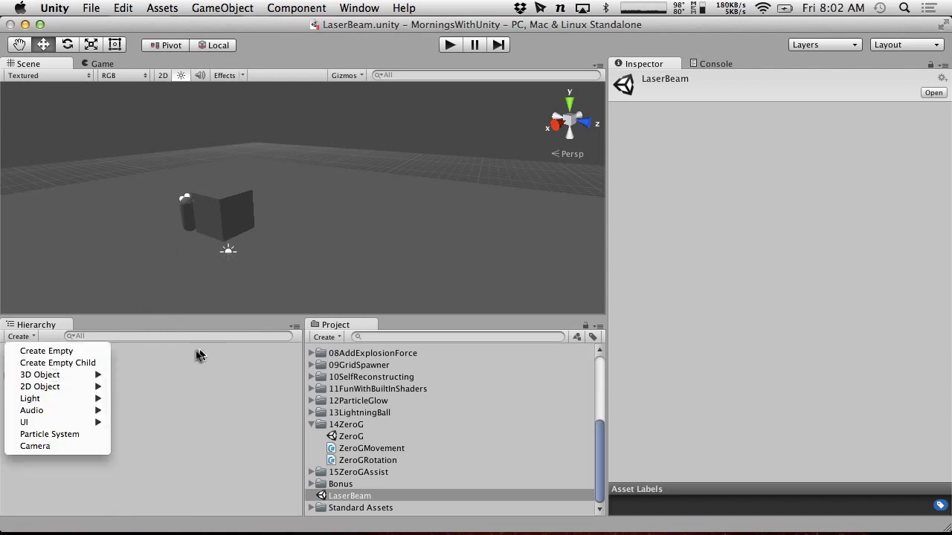
left_click(81, 435)
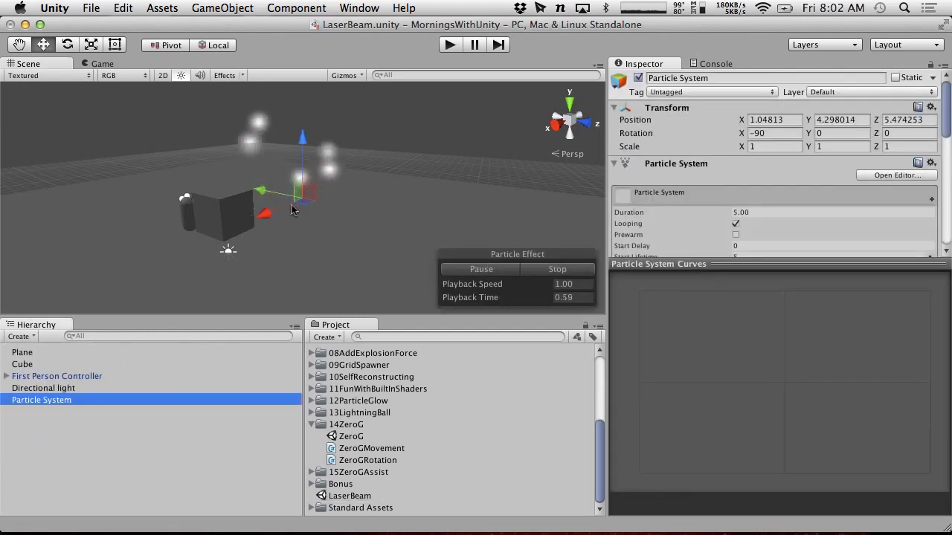
left_click_drag(267, 221, 489, 213, "alt")
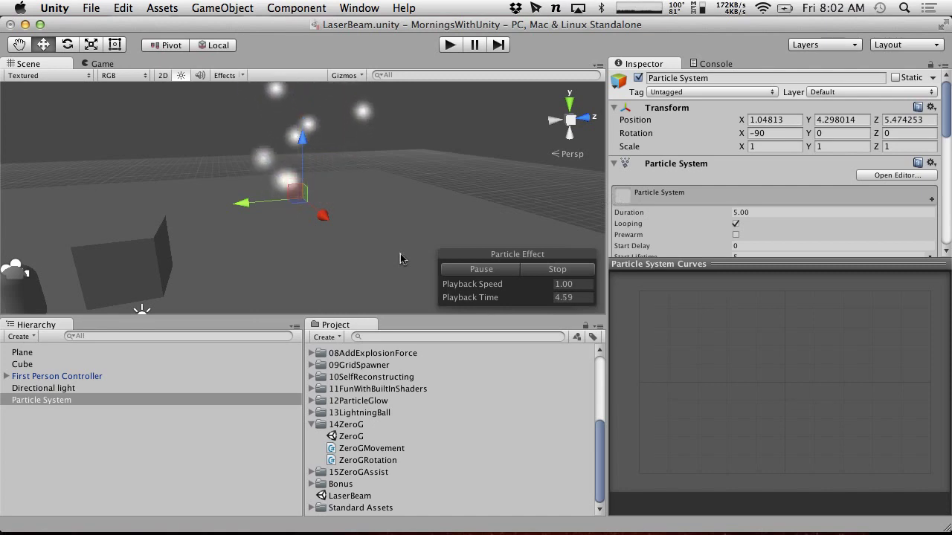
scroll(423, 446, "up", 5)
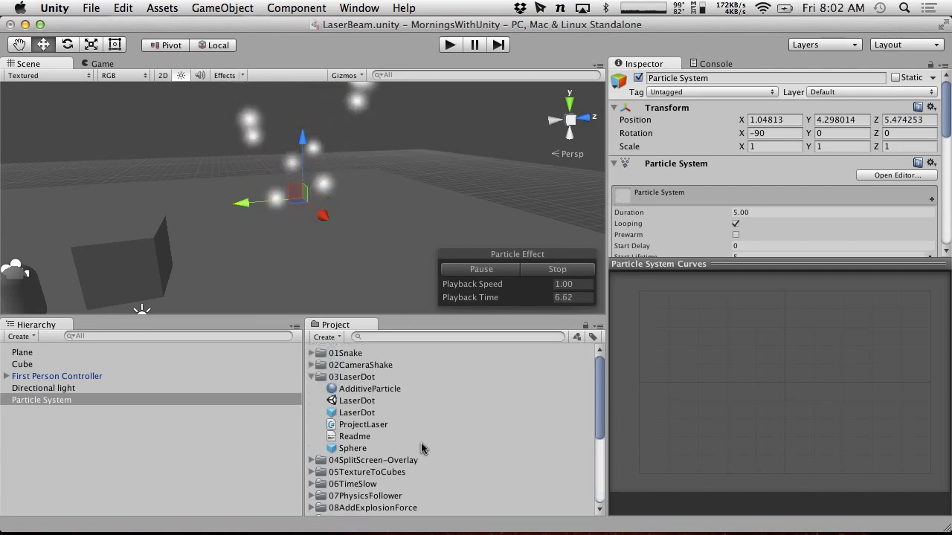
left_click_drag(369, 389, 73, 400)
left_click(45, 400)
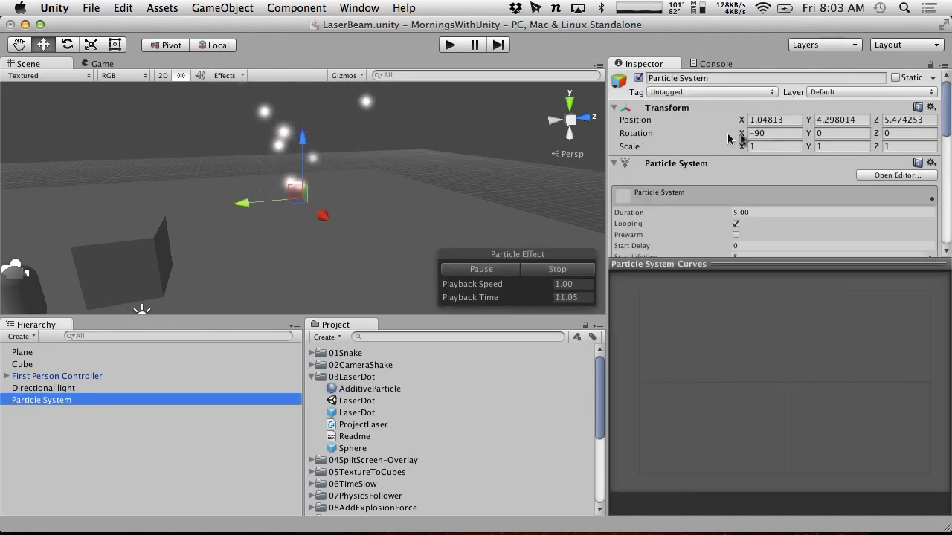
- Set the Particle System's Start Color to pure red (255, 0, 0)
scroll(730, 138, "down", 4)
left_click(840, 165)
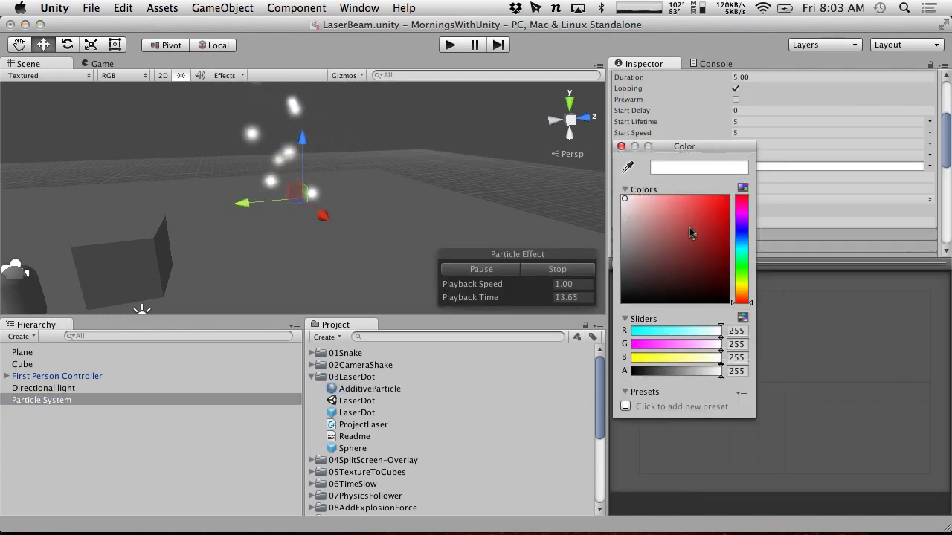
left_click_drag(691, 229, 799, 106)
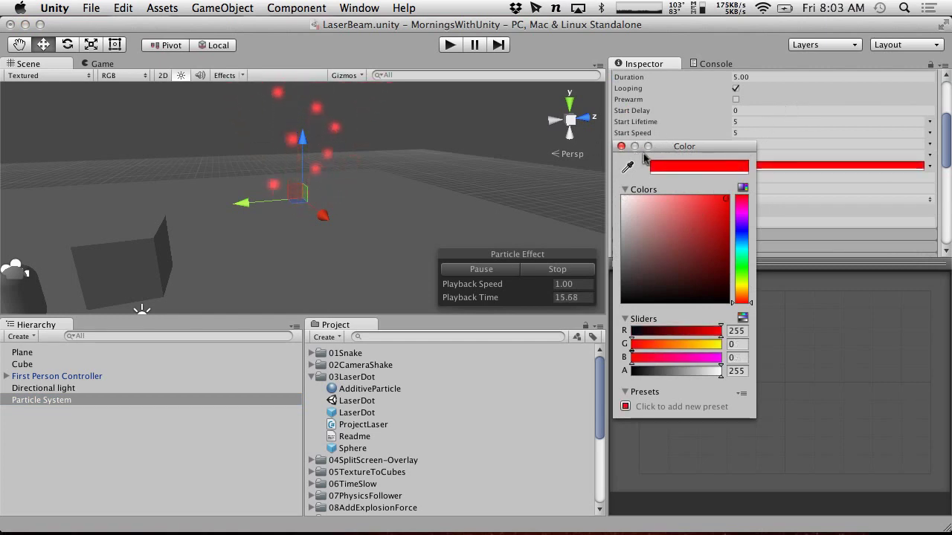
left_click(622, 147)
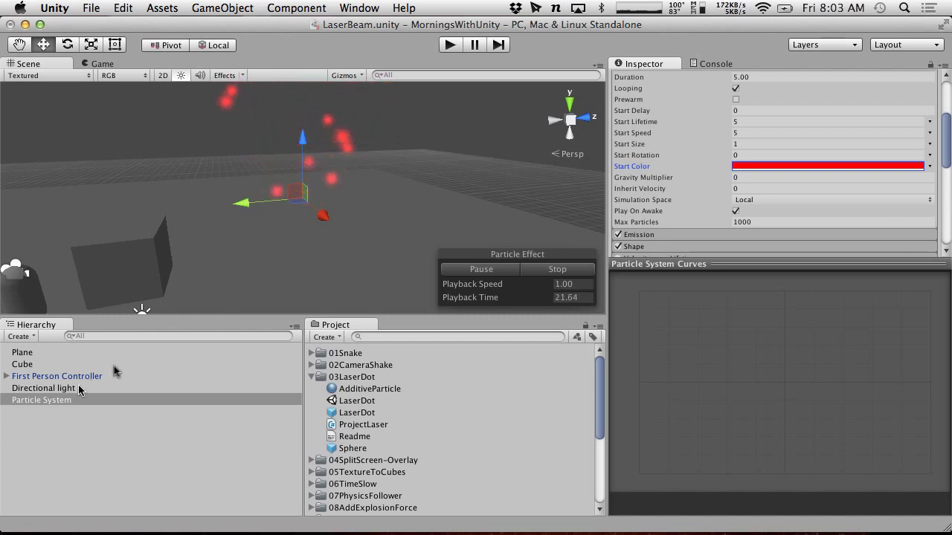
scroll(717, 145, "up", 5)
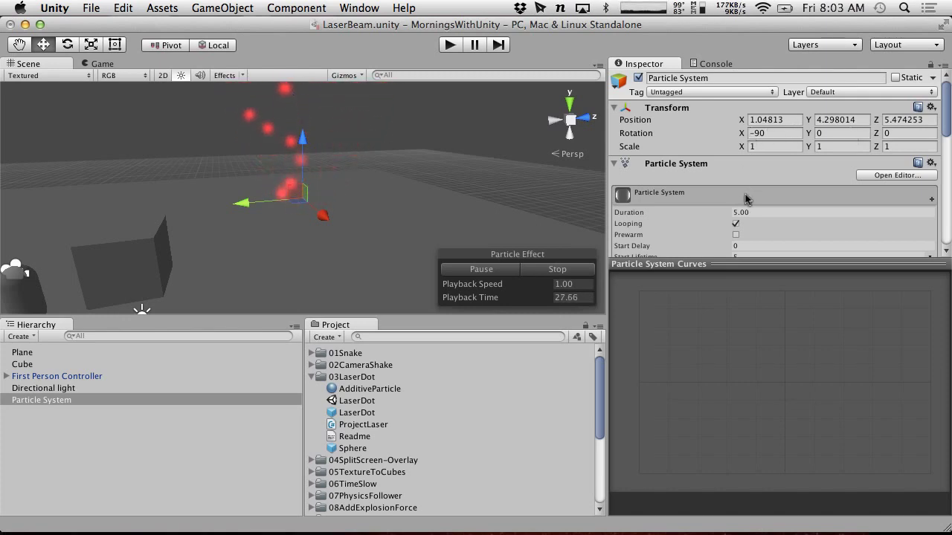
- Set the Particle System's Rotation X to 0 so it sprays sideways
left_click(780, 133)
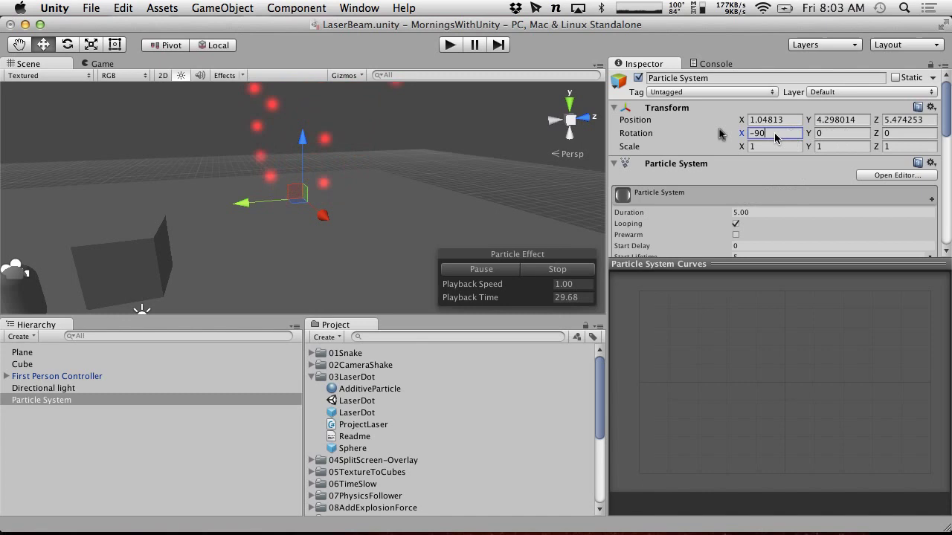
type("0")
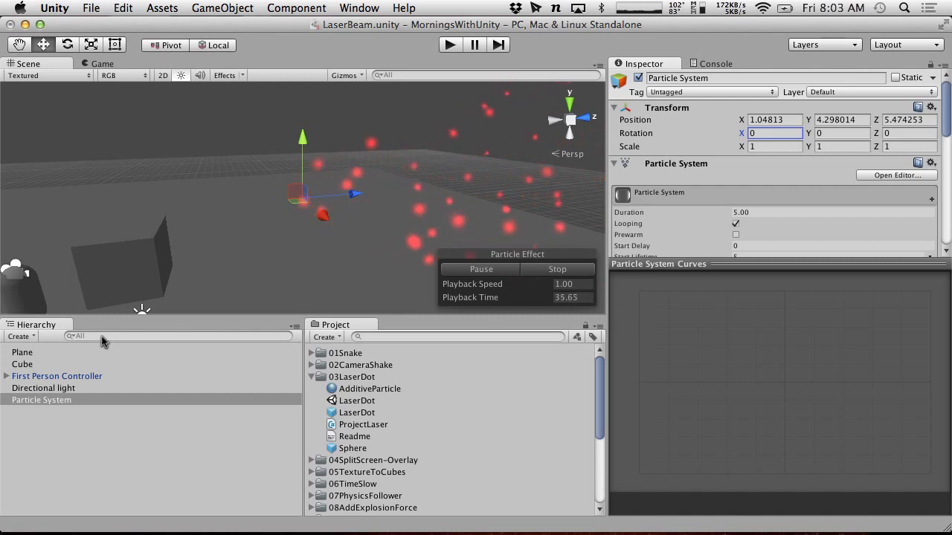
double_click(74, 377)
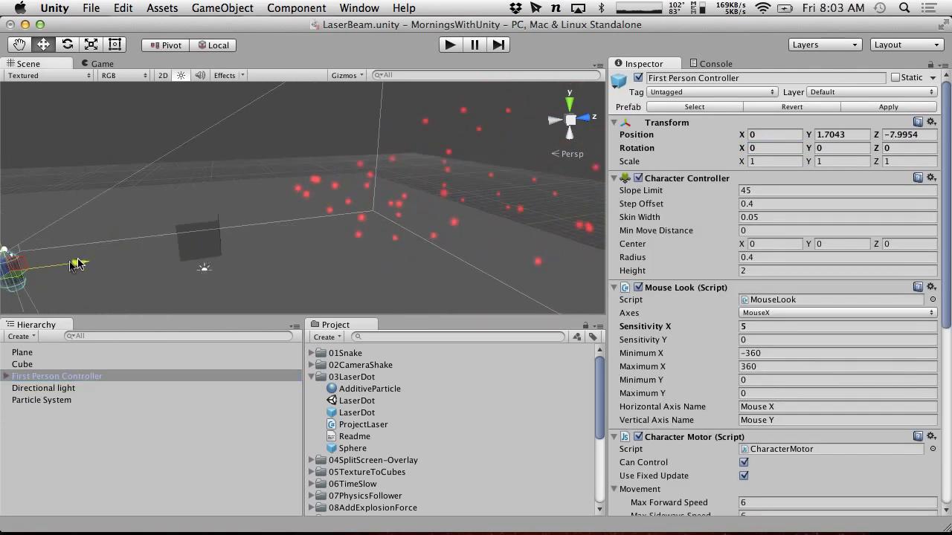
left_click_drag(109, 204, 37, 399, "alt")
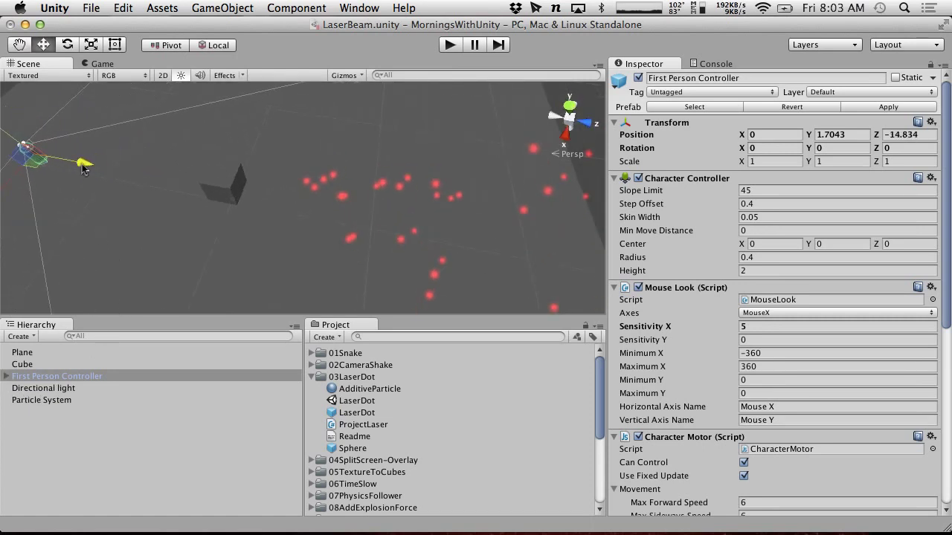
- Play-test the particles, then drag the system back along Z to -7.0291
left_click(450, 45)
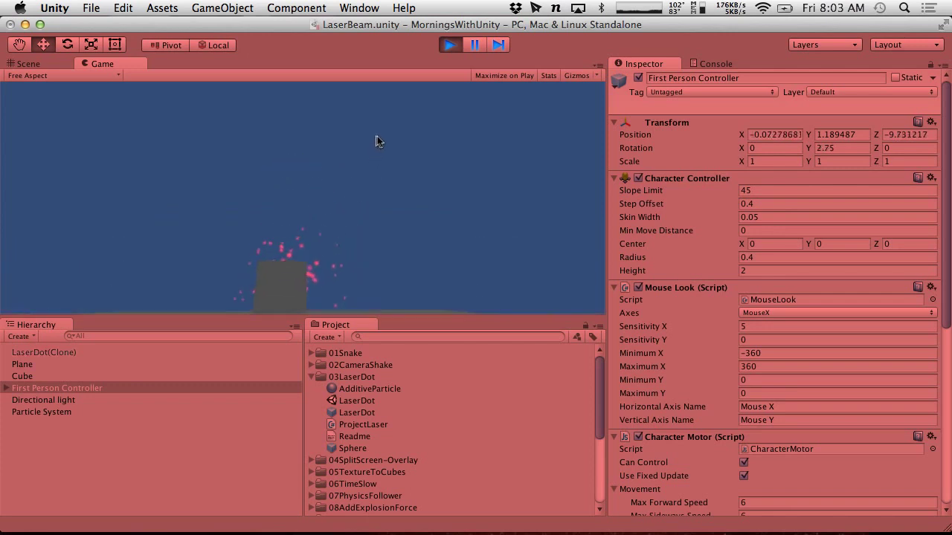
left_click(449, 45)
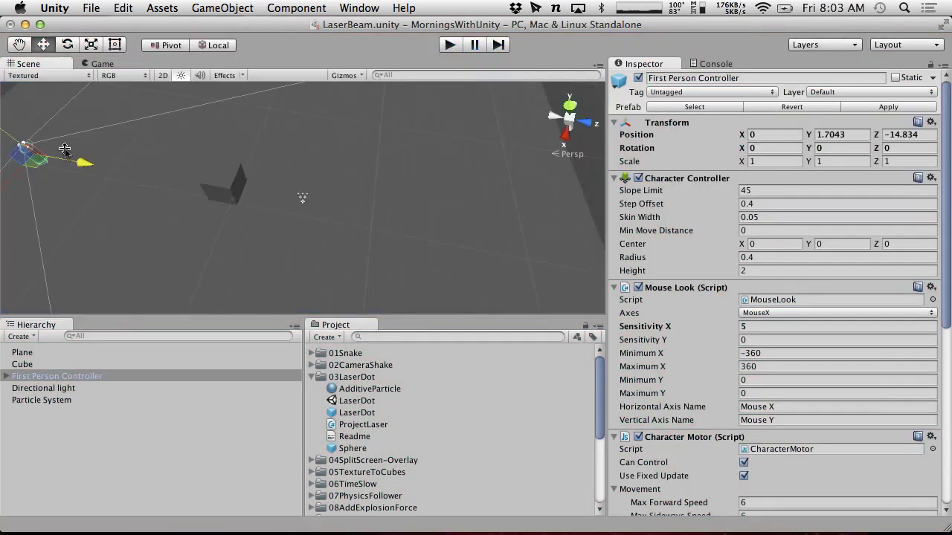
left_click(303, 199)
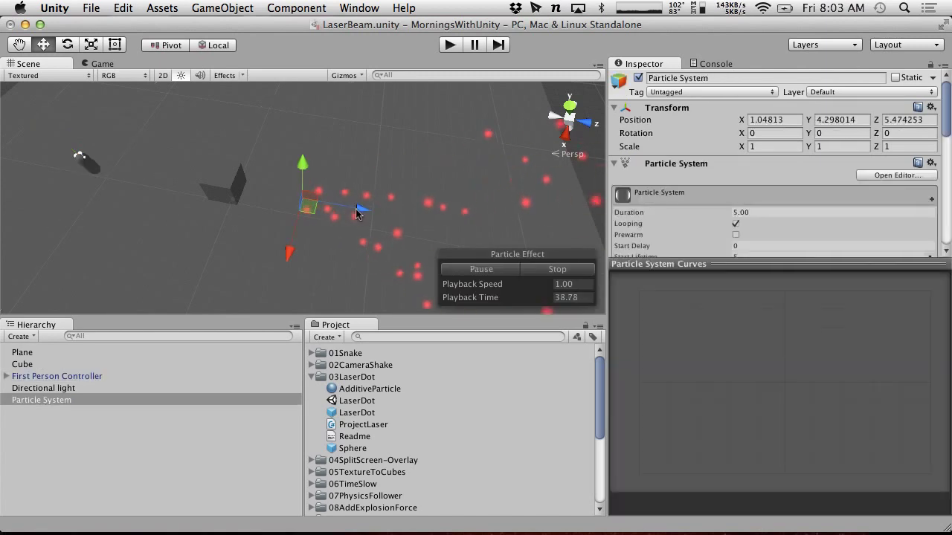
left_click_drag(356, 213, 125, 185)
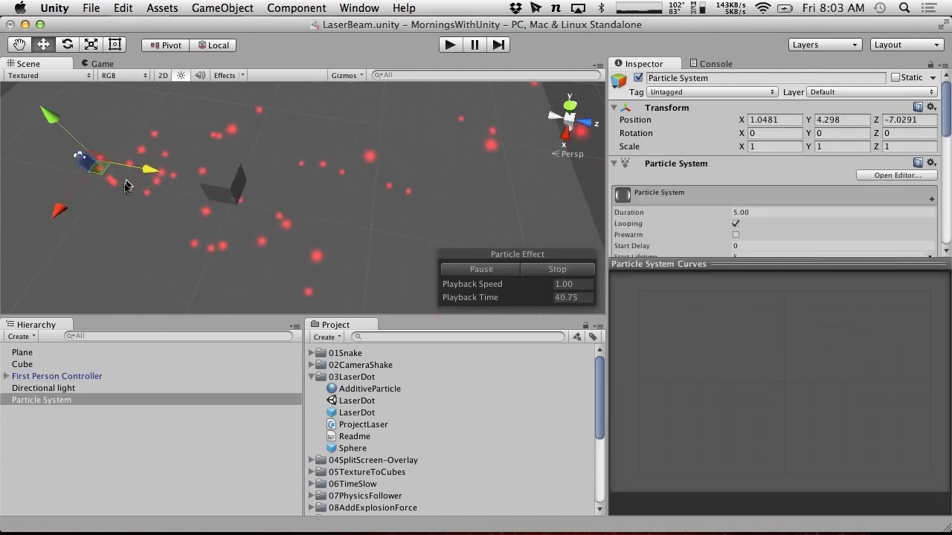
- Parent the Particle System under the First Person Controller's Main Camera
left_click(5, 376)
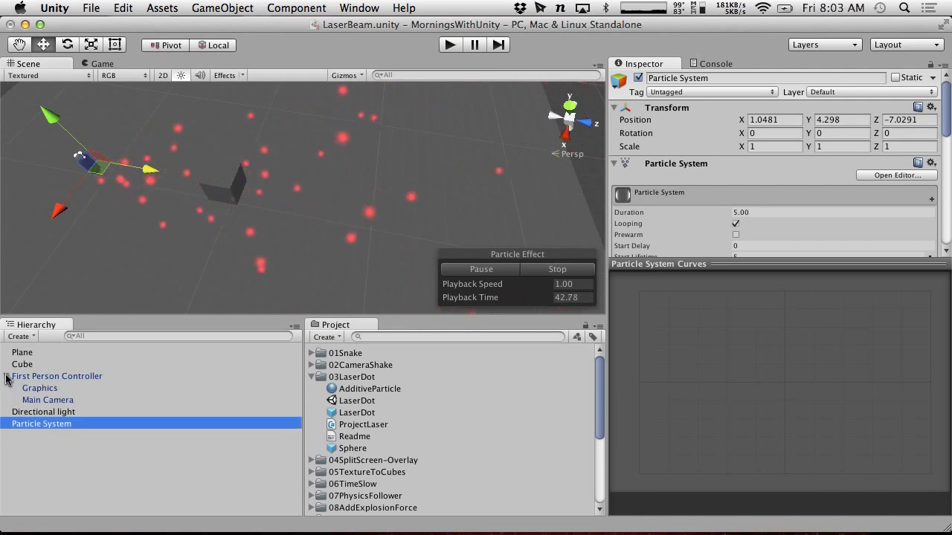
left_click_drag(35, 421, 48, 401)
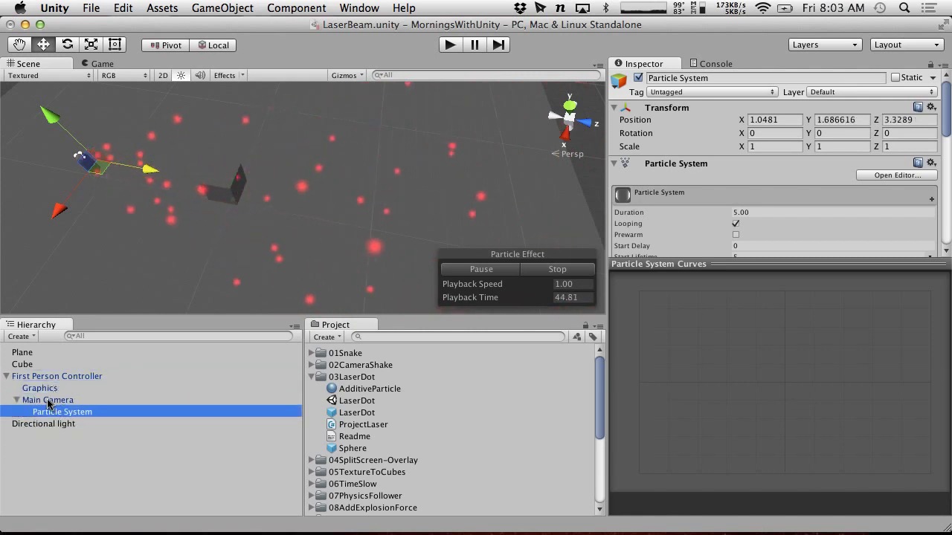
left_click(48, 400)
key("f")
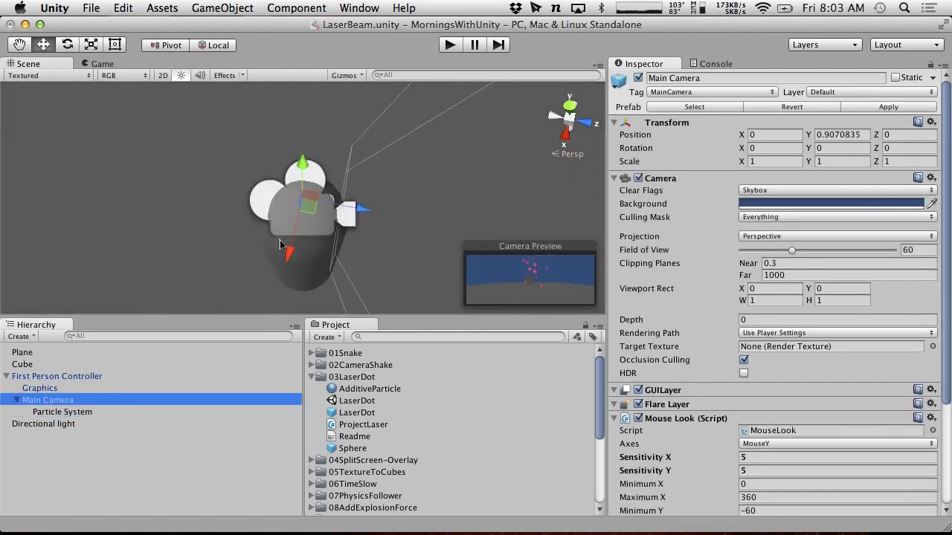
left_click_drag(238, 200, 347, 336, "alt")
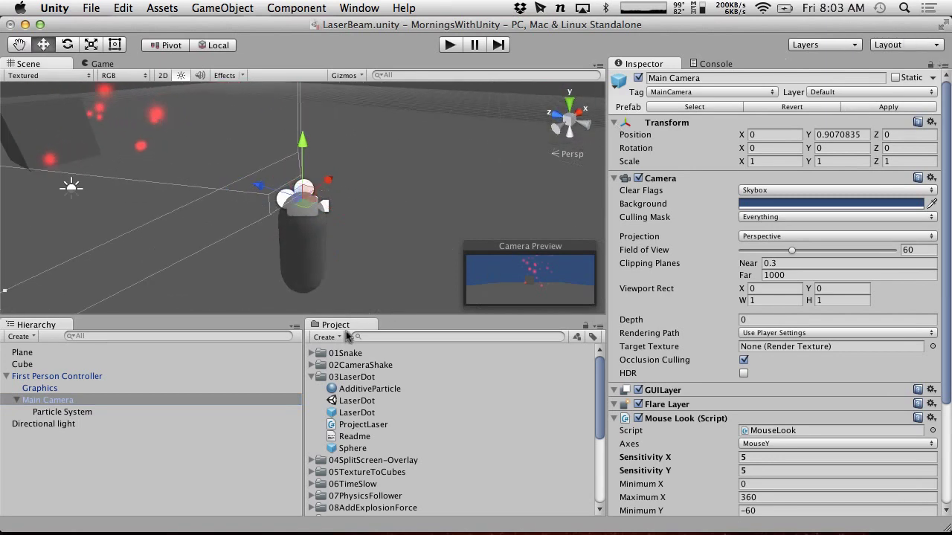
- Set the Particle System's local X and Z position to 0, placing it at the camera
left_click(74, 412)
left_click(758, 120)
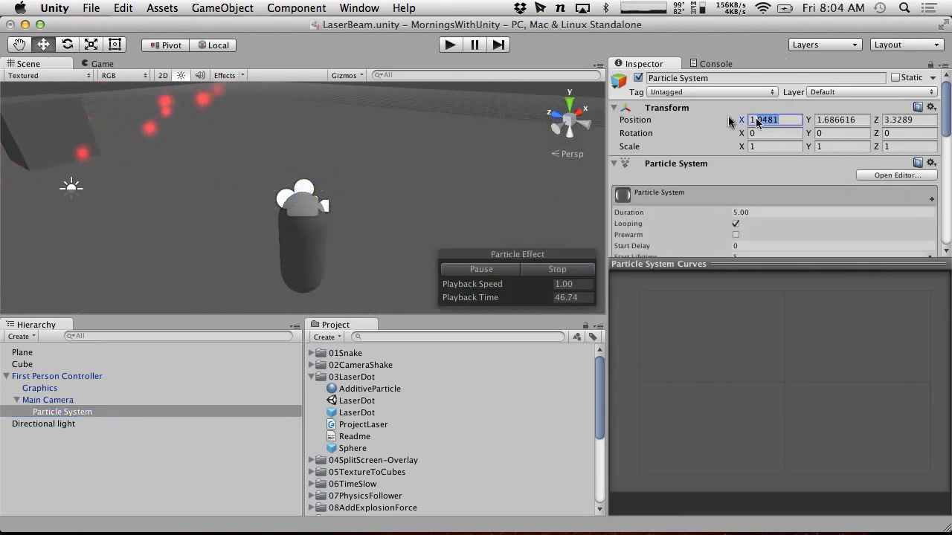
type("0")
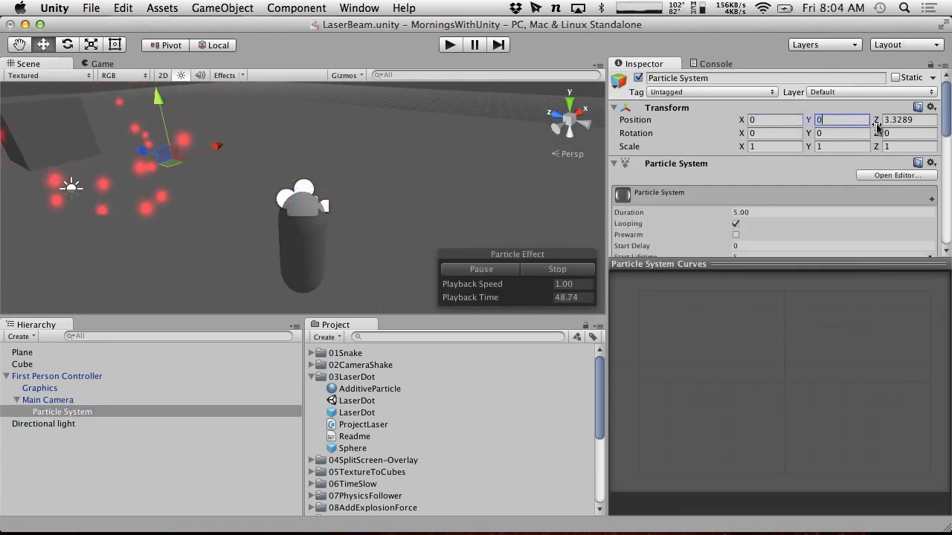
key("Tab")
type("0")
left_click_drag(490, 176, 333, 182, "alt")
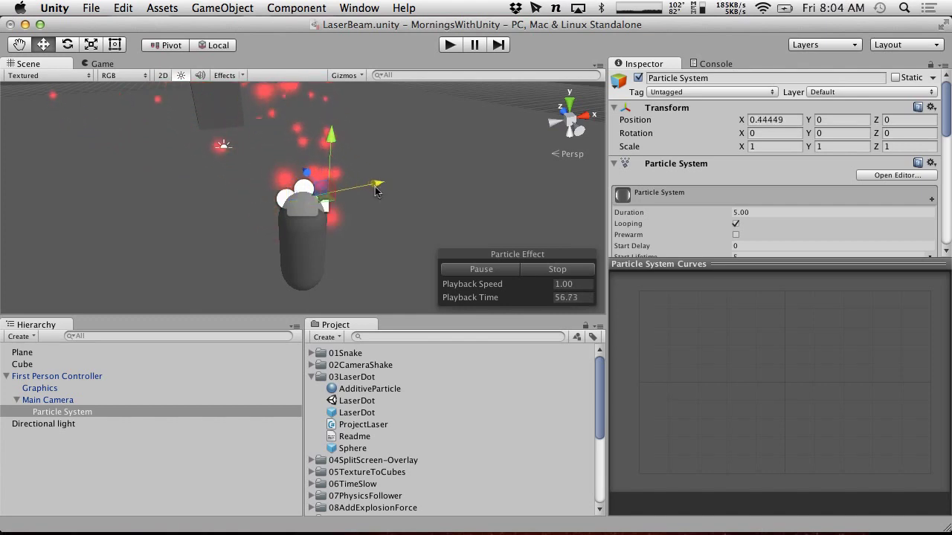
left_click_drag(428, 196, 316, 165, "alt")
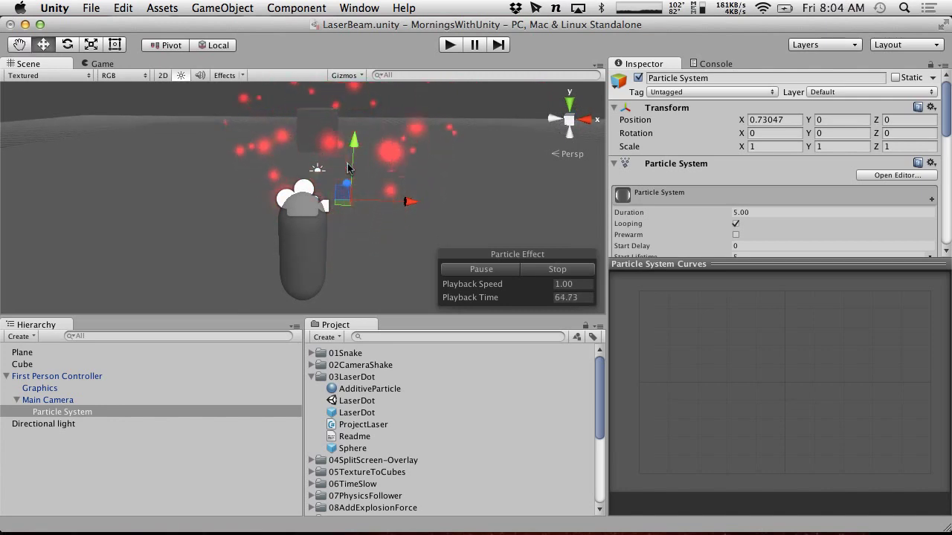
- Expand the Shape module and try Sphere and HemiSphere as the emitter shape
scroll(714, 164, "down", 15)
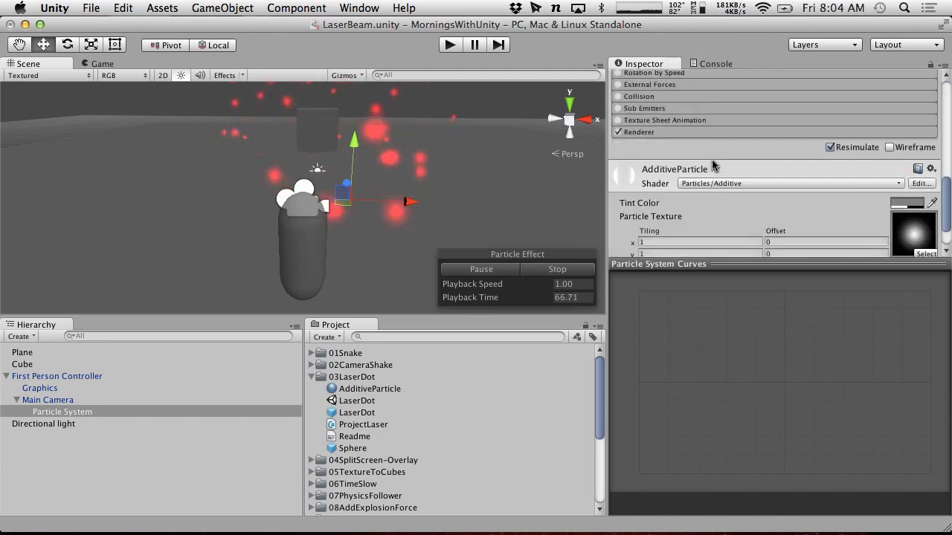
scroll(714, 165, "up", 10)
left_click(742, 171)
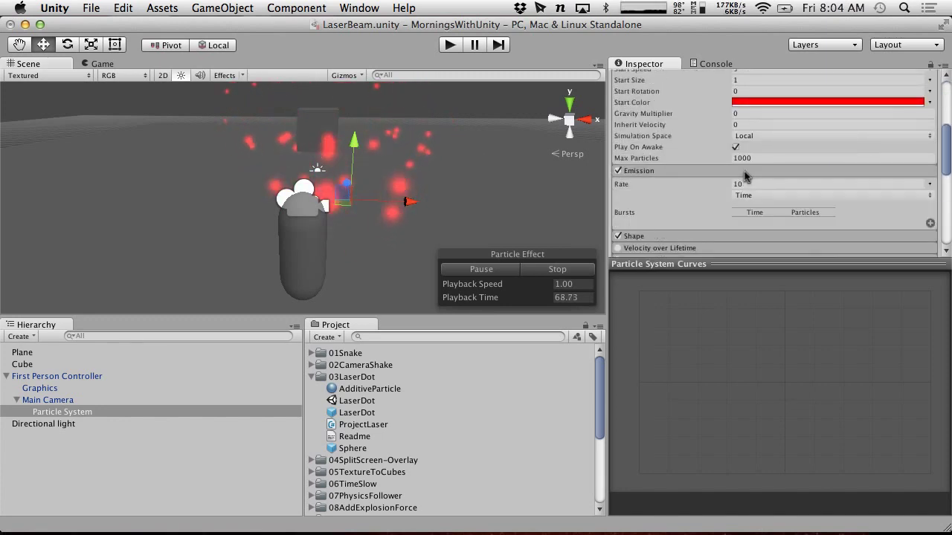
left_click(740, 171)
left_click(740, 182)
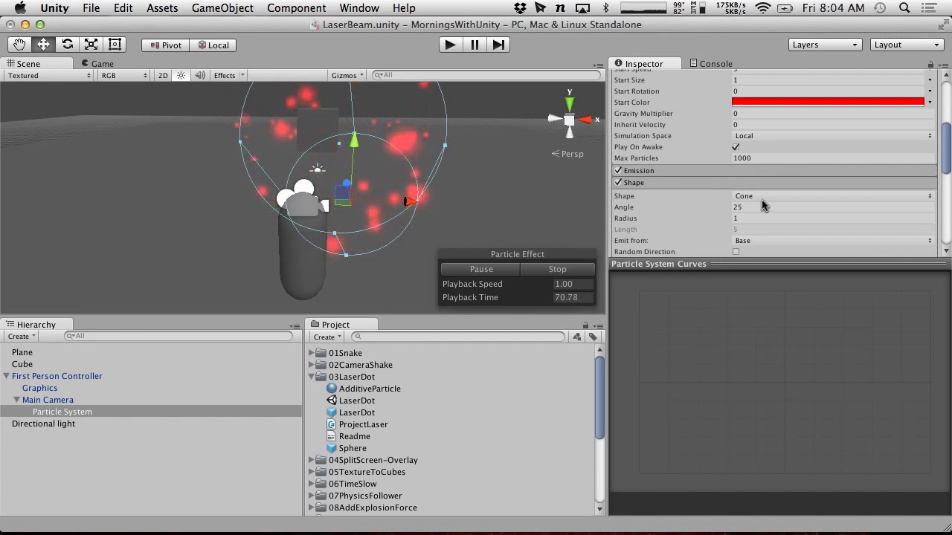
left_click(766, 198)
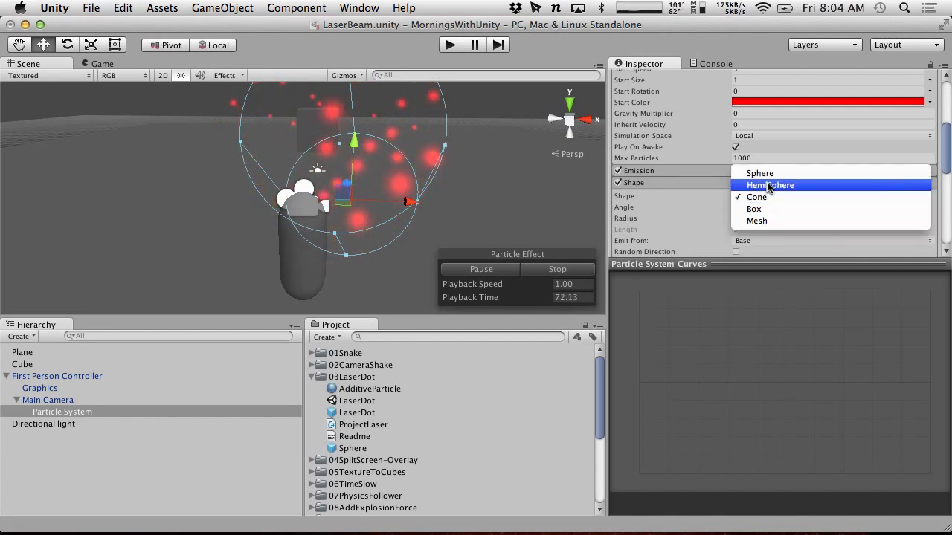
left_click(760, 174)
left_click(765, 196)
left_click(760, 194)
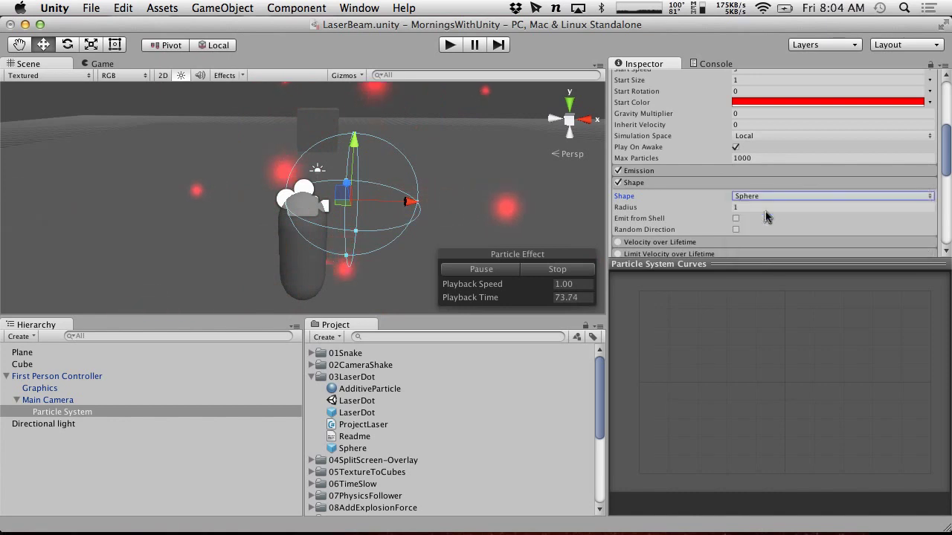
left_click(766, 196)
left_click(767, 209)
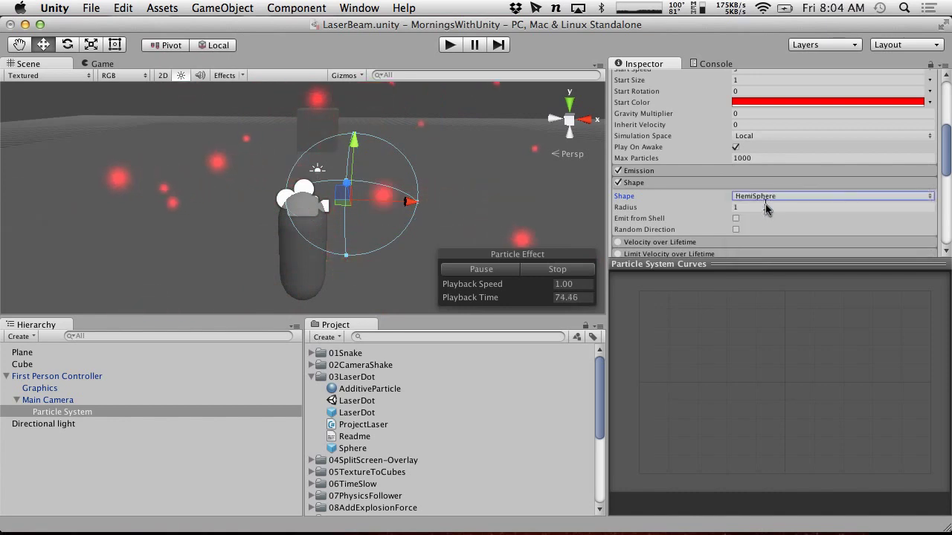
- Revert the emitter shape to Cone, then settle on a 1 × 1 × 1 Box emitter
left_click_drag(565, 186, 764, 156, "alt")
left_click(760, 196)
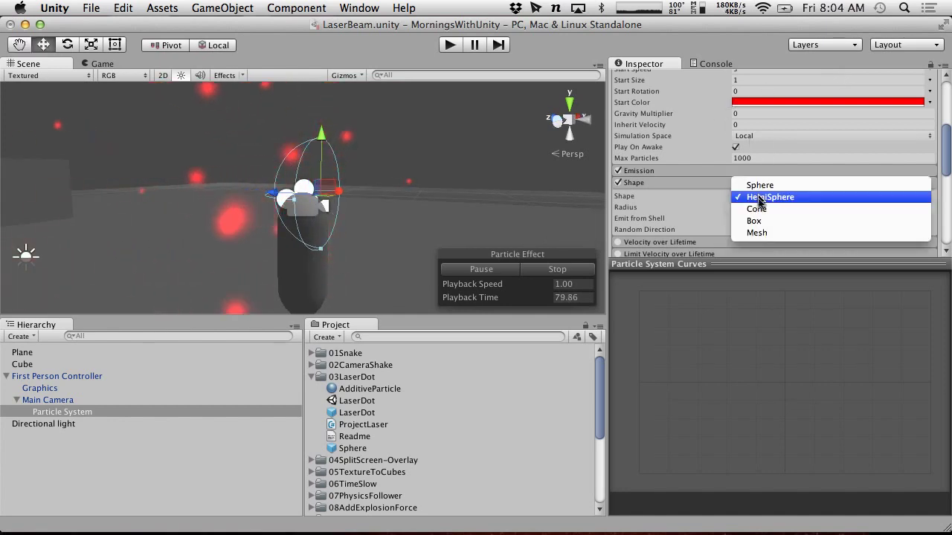
left_click(766, 207)
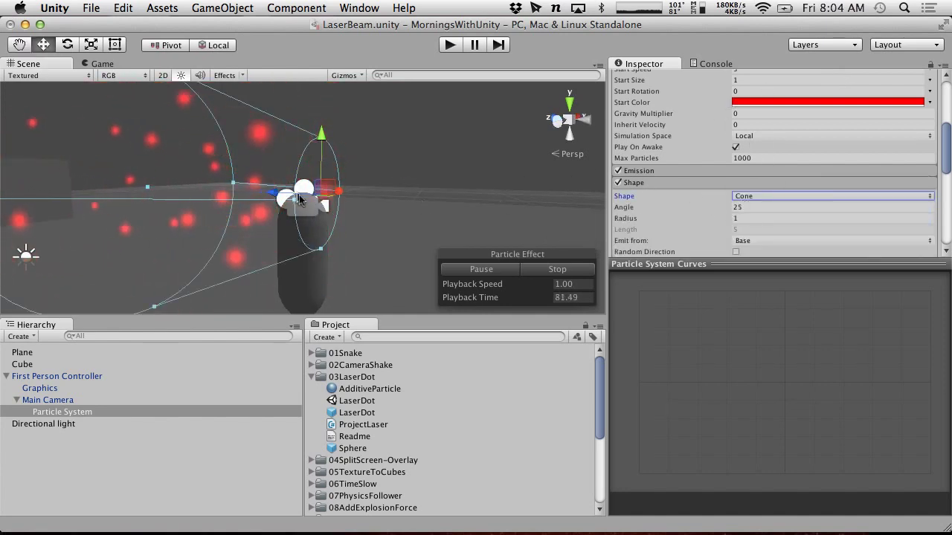
left_click(750, 196)
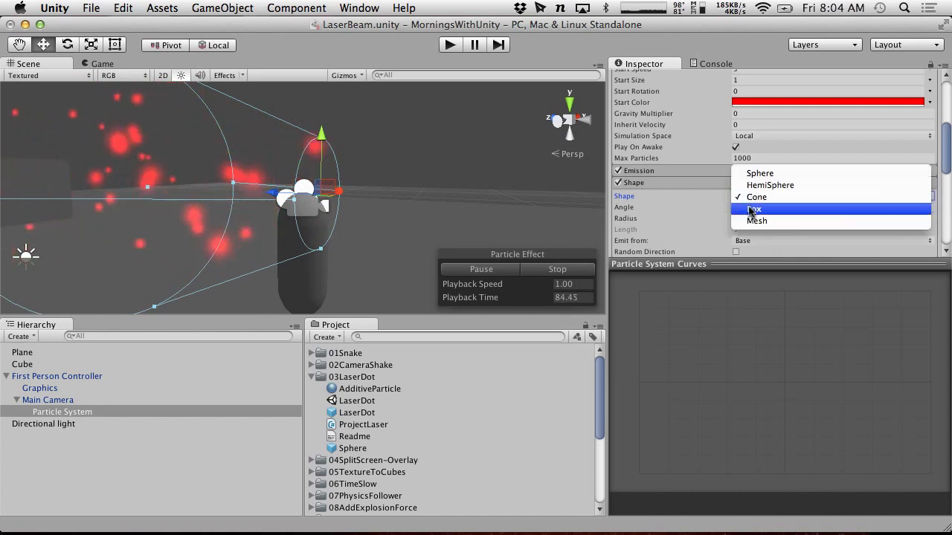
left_click(672, 213)
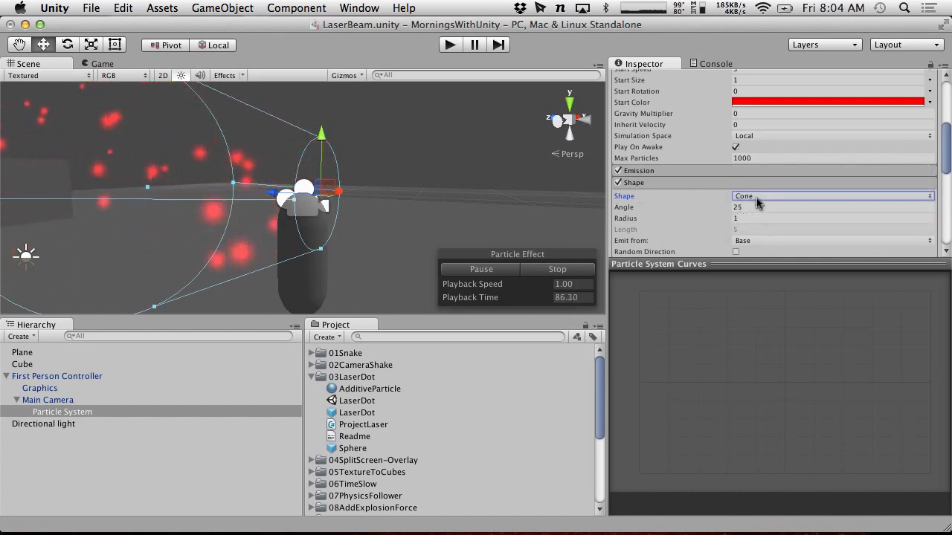
left_click(754, 196)
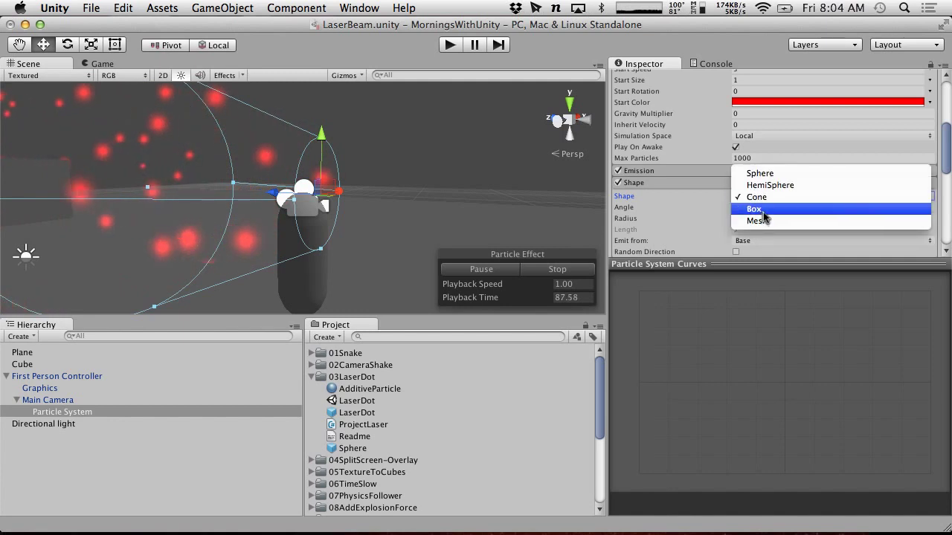
left_click(760, 212)
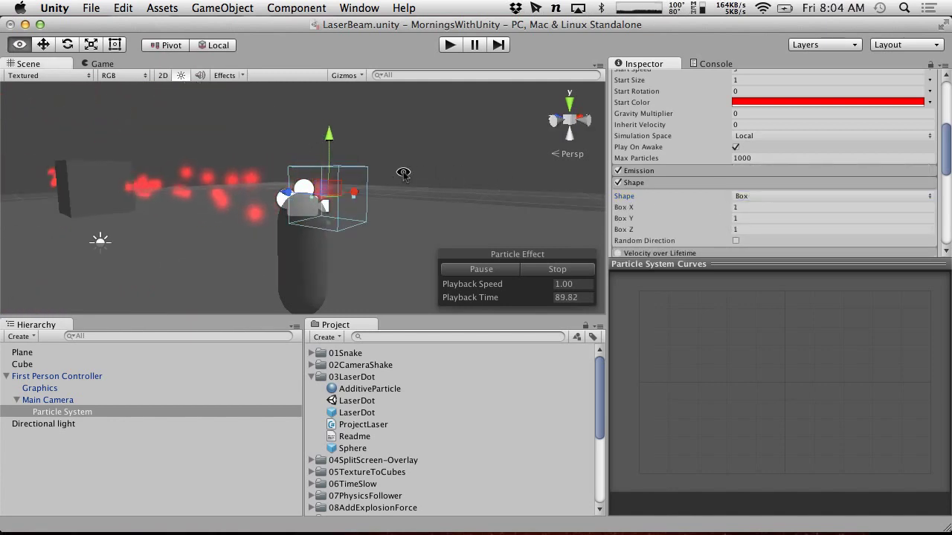
left_click_drag(404, 170, 192, 202, "alt")
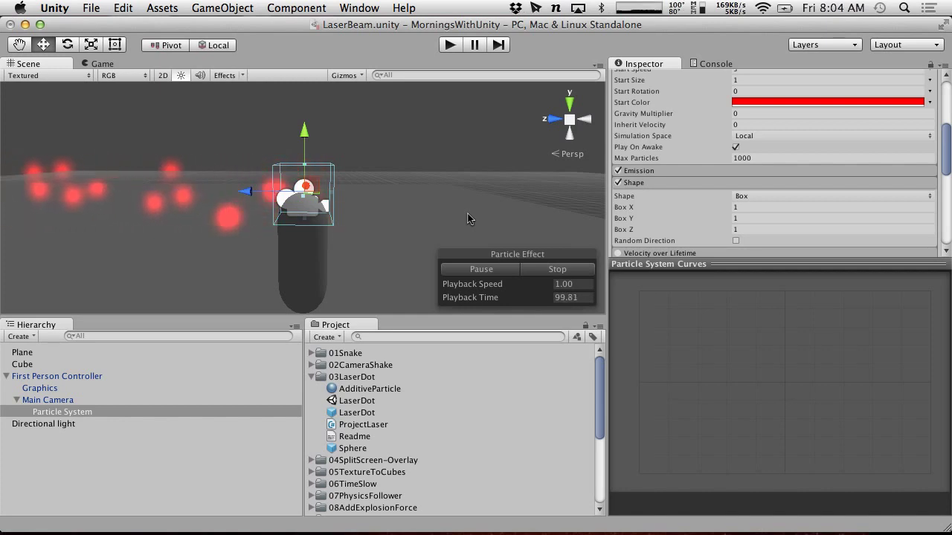
left_click(792, 197)
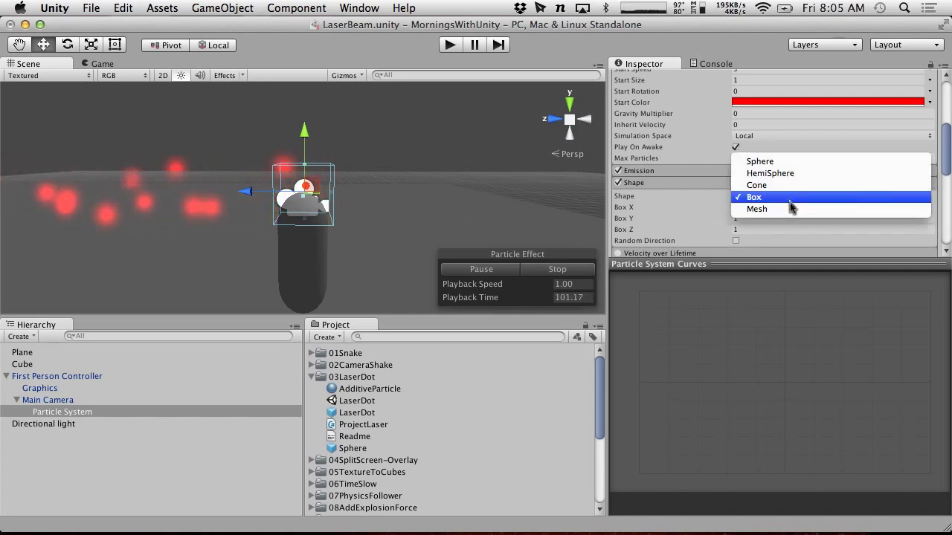
- Switch the emitter shape to Mesh, leaving the mesh emission mode unchanged
left_click(790, 208)
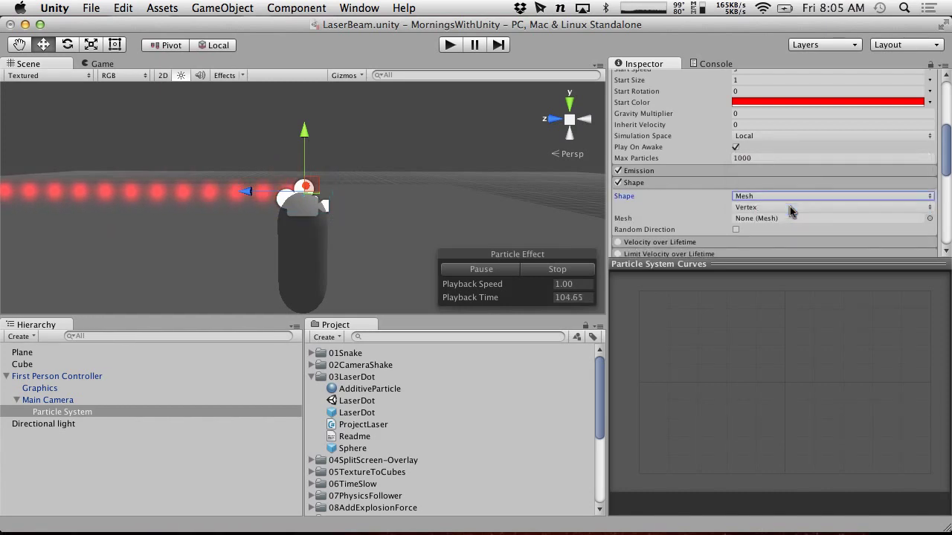
left_click_drag(441, 195, 404, 236, "alt")
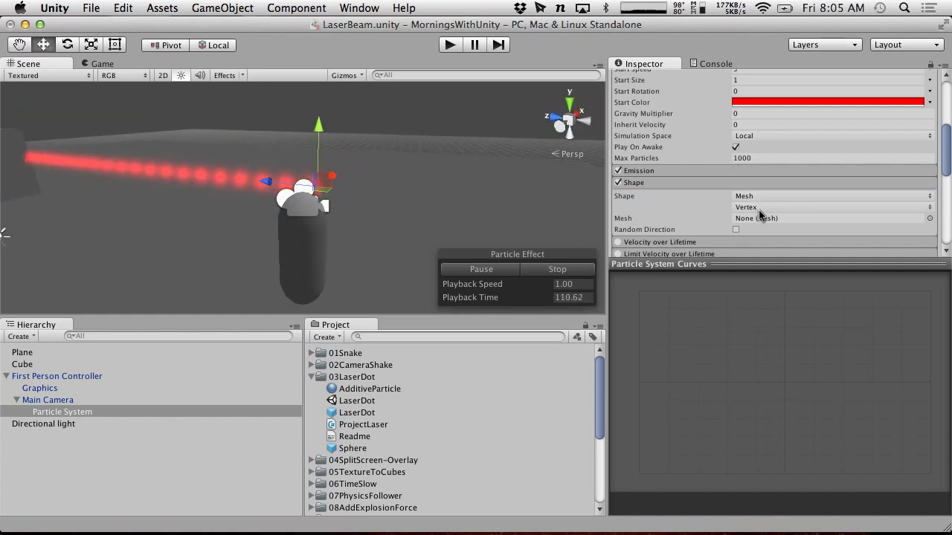
left_click(757, 208)
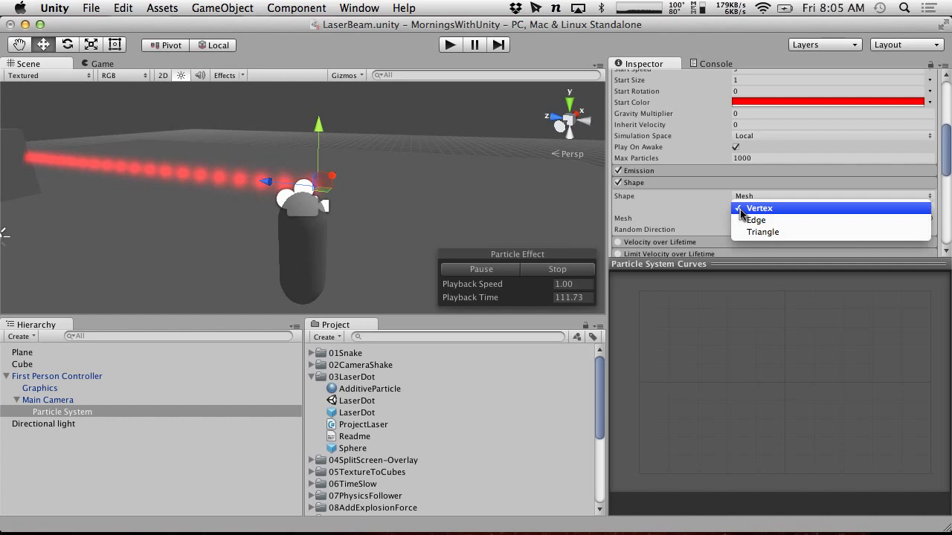
left_click(679, 208)
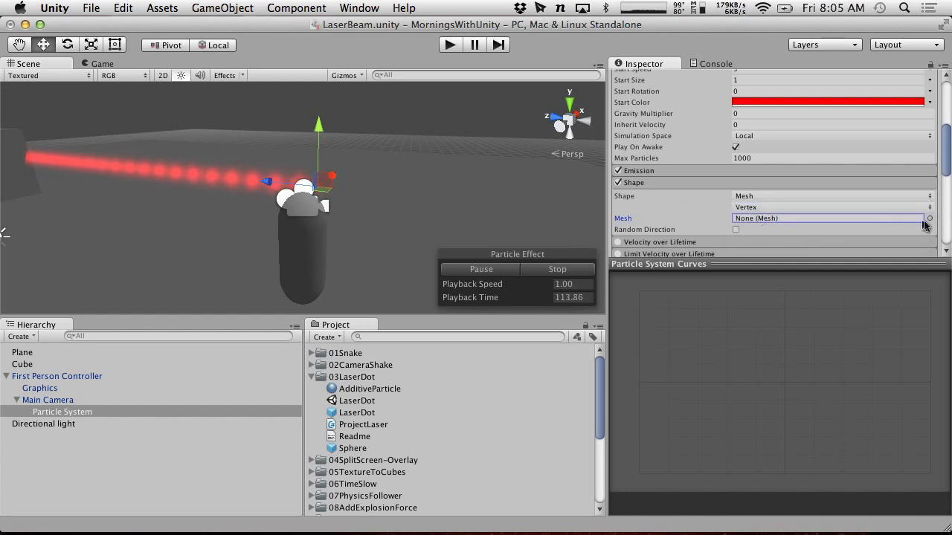
left_click(845, 197)
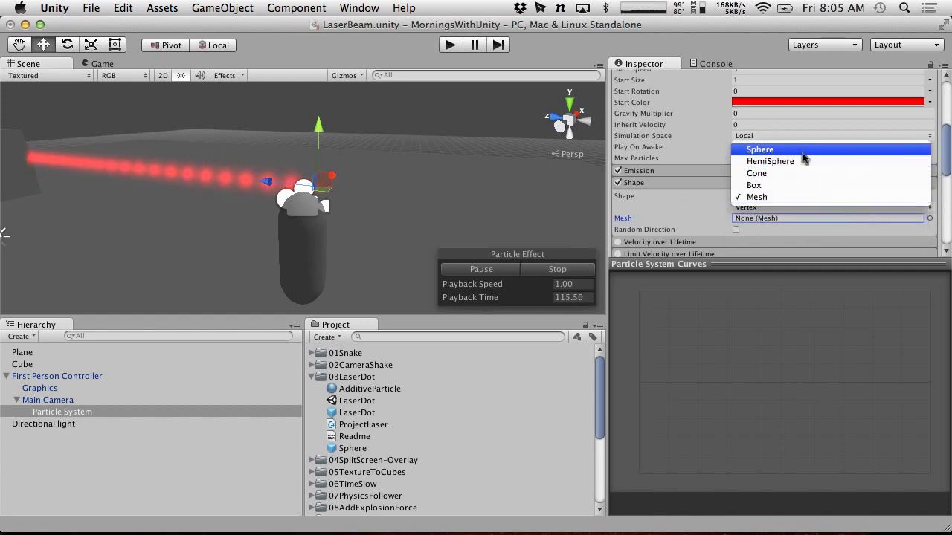
left_click(918, 238)
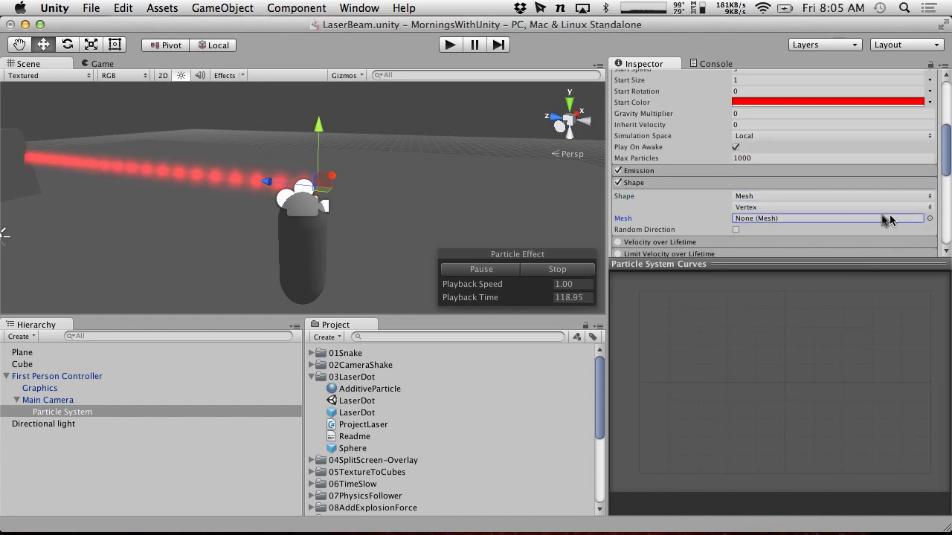
- Assign the built-in Cylinder mesh as the emitter mesh
left_click(929, 218)
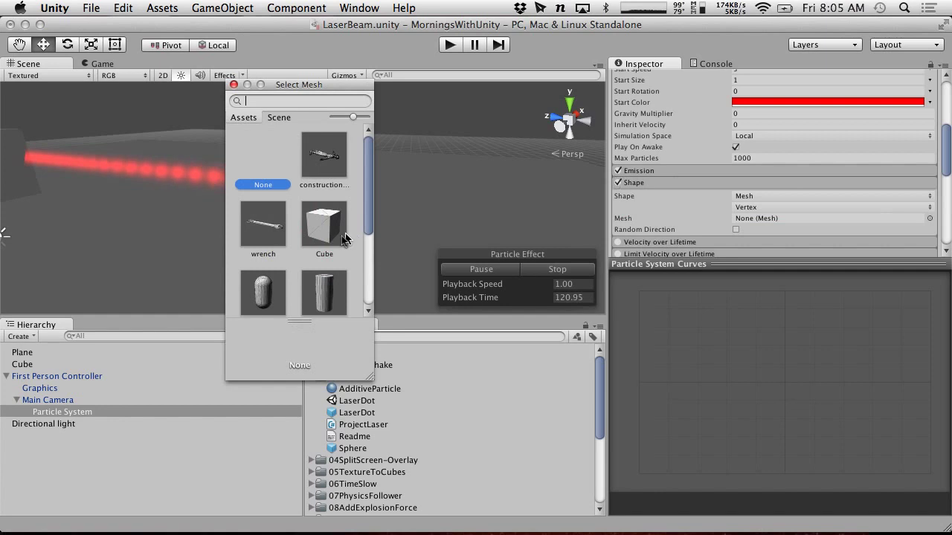
scroll(312, 298, "down", 3)
left_click(331, 207)
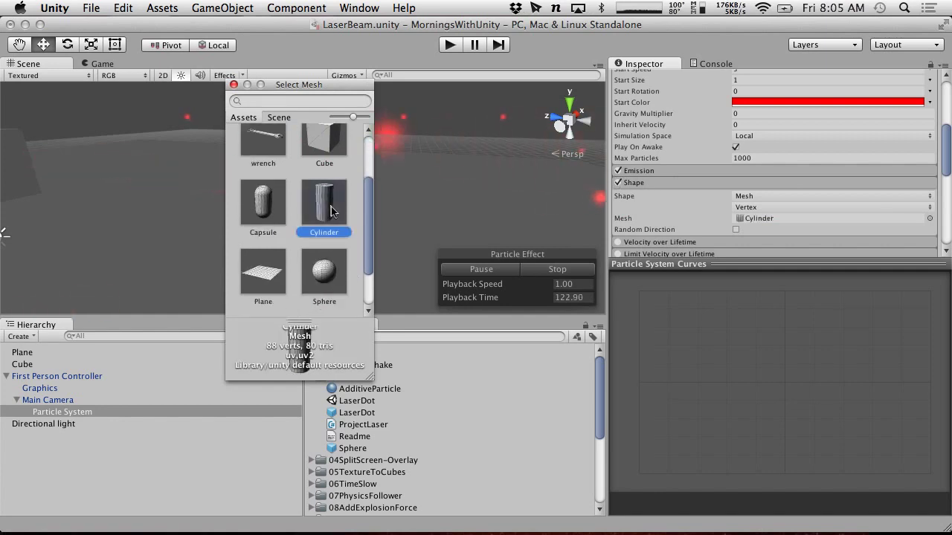
double_click(331, 207)
left_click_drag(438, 159, 234, 159, "alt")
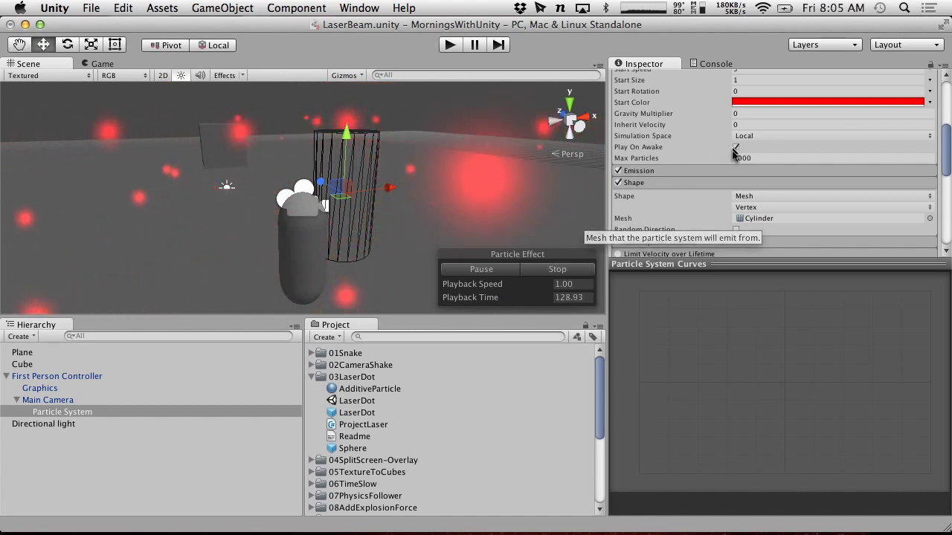
- Rotate the Cylinder emitter to -90 degrees on X
scroll(733, 154, "up", 10)
left_click(774, 133)
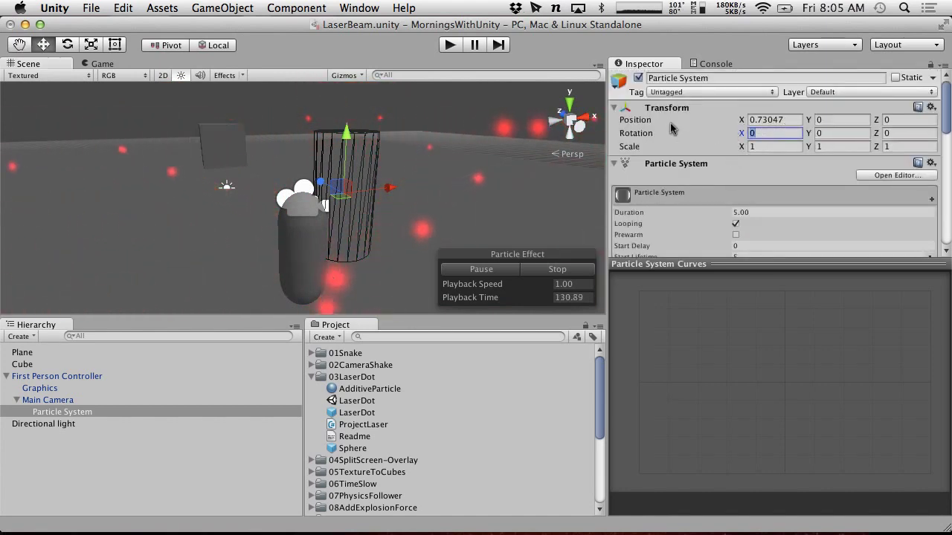
type("-90")
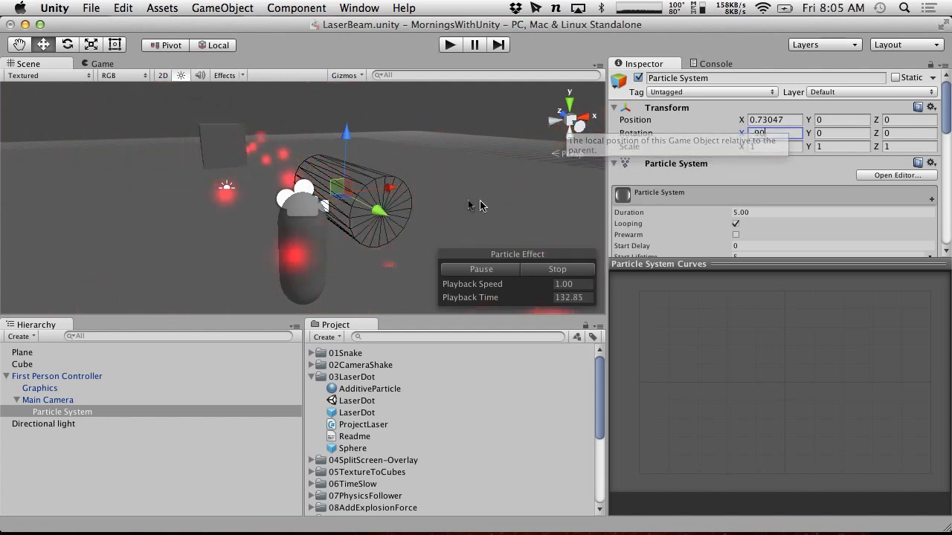
left_click_drag(478, 206, 416, 197, "alt")
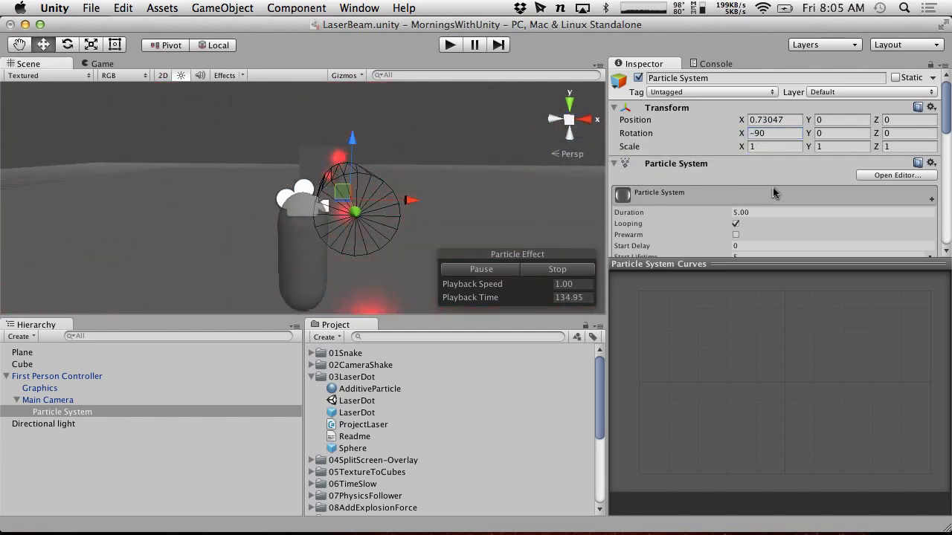
- Try Edge and Triangle mesh emission modes, finally keeping Edge
scroll(773, 187, "down", 10)
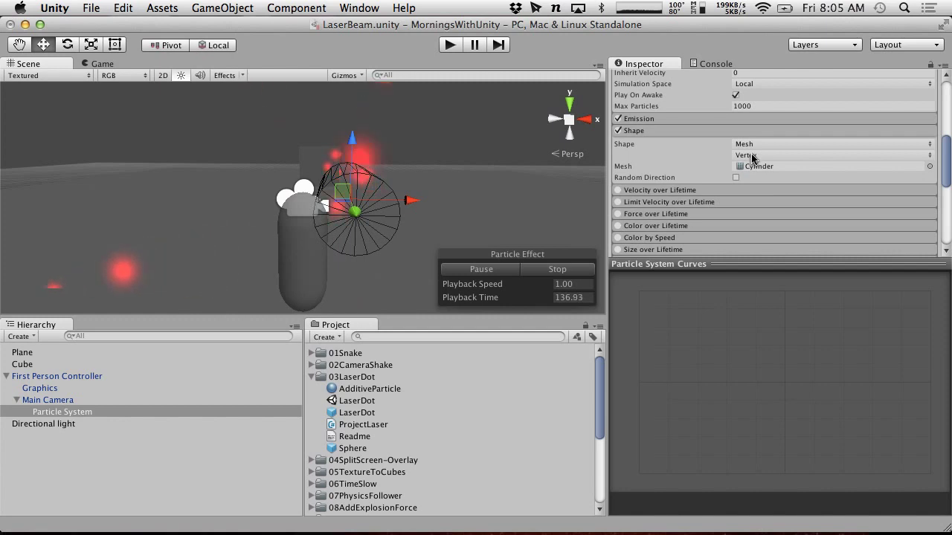
left_click(751, 155)
left_click(756, 167)
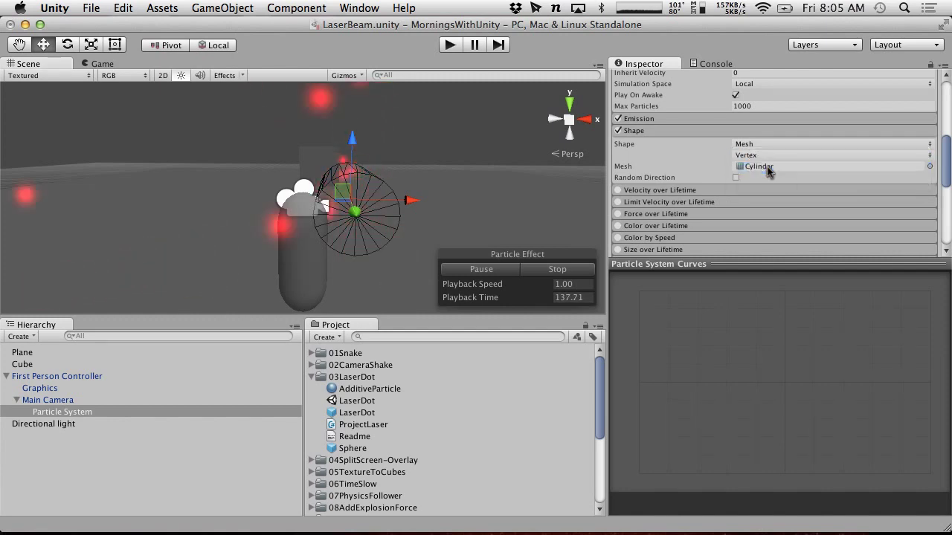
left_click_drag(437, 191, 108, 219, "alt")
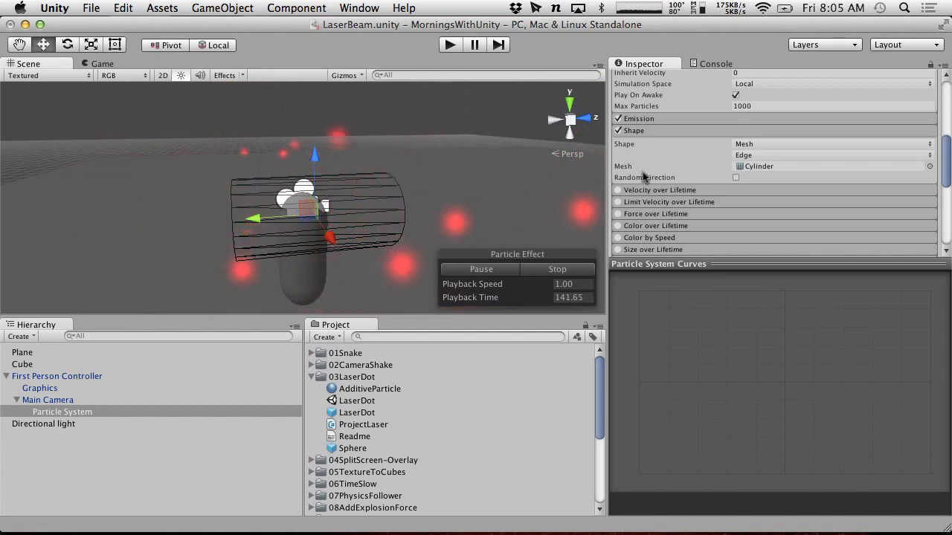
left_click(791, 155)
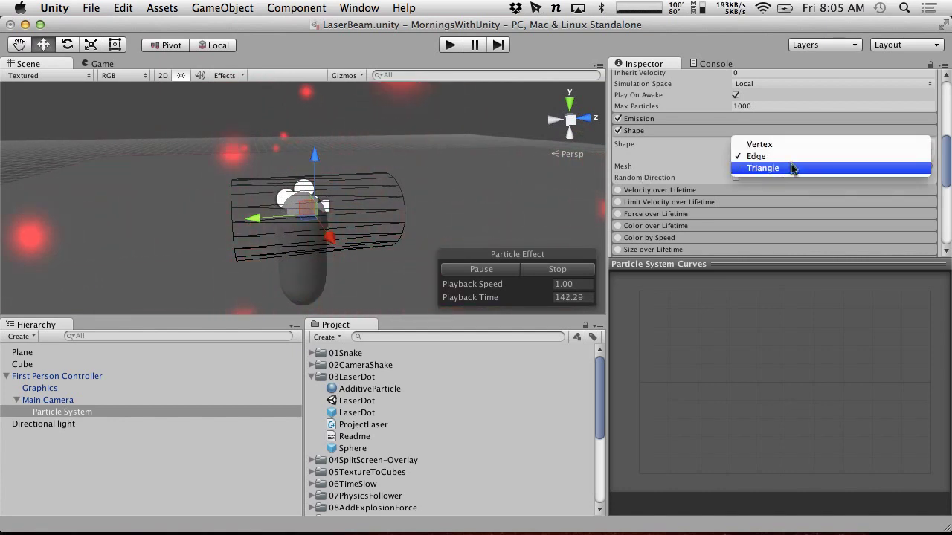
left_click(791, 168)
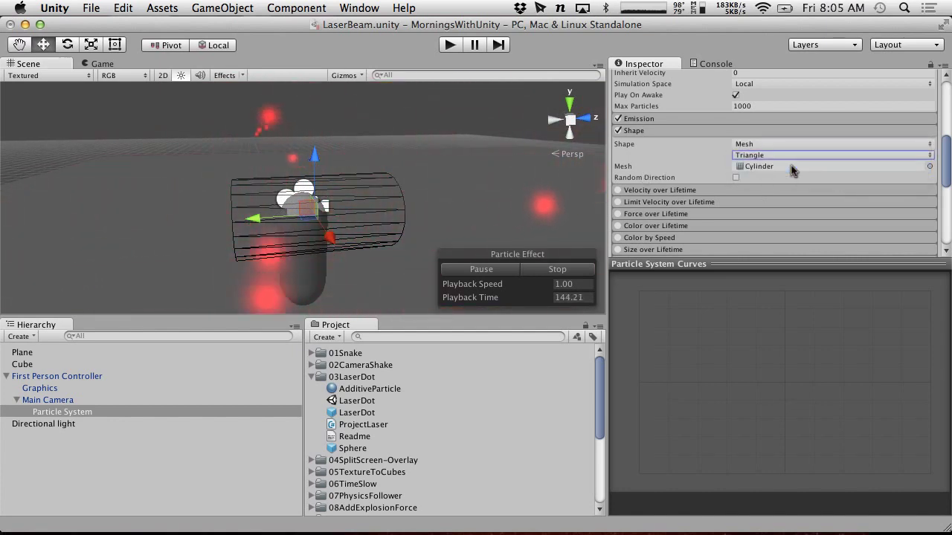
left_click_drag(534, 233, 899, 187, "alt")
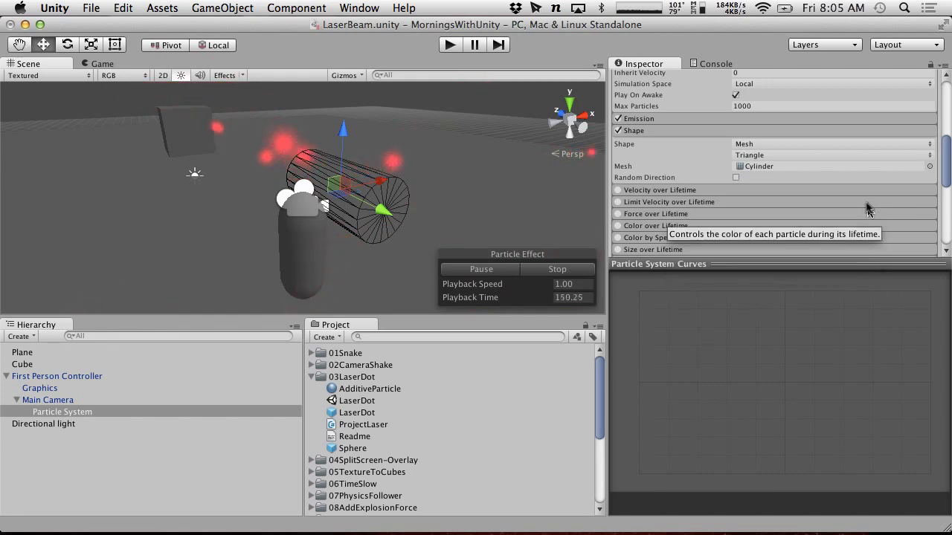
left_click(783, 155)
left_click(784, 146)
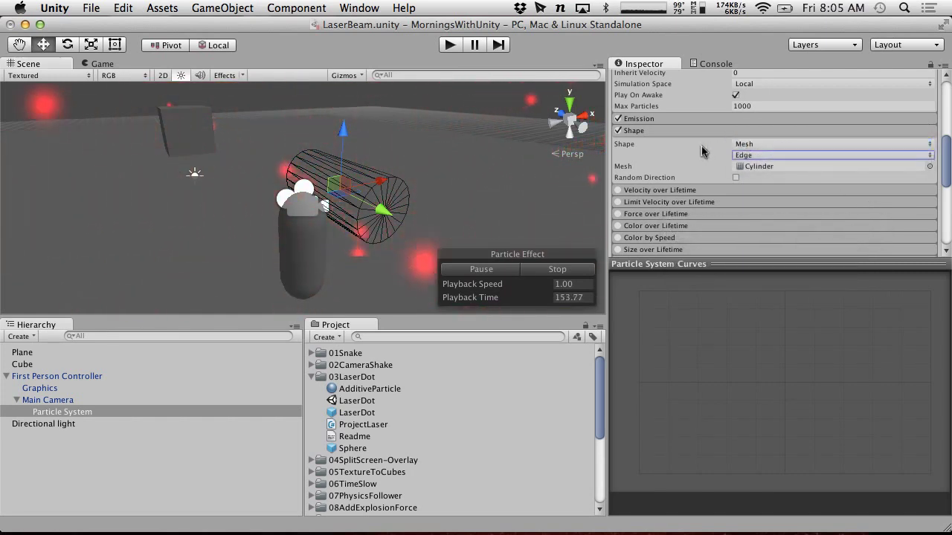
scroll(707, 171, "up", 10)
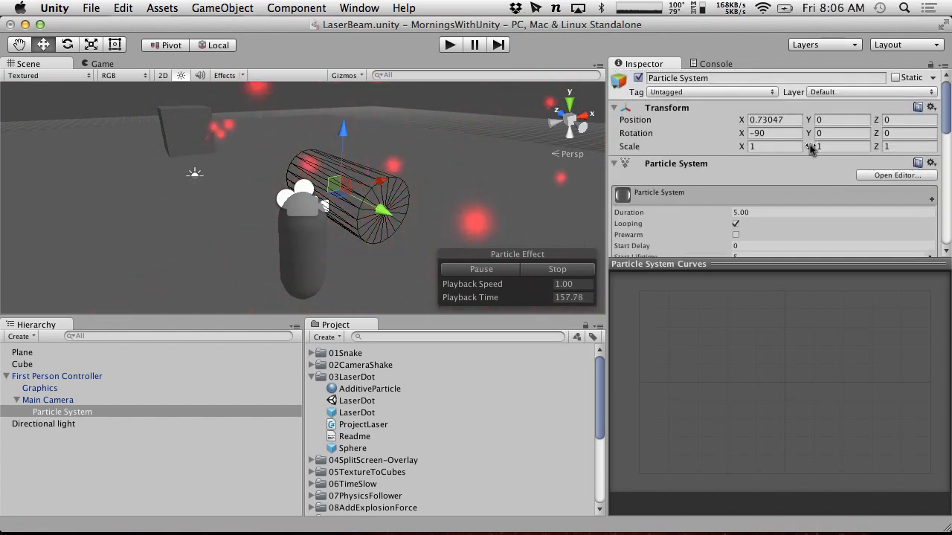
- Stretch the emitter much longer along Y and set its X scale to 0.25
left_click_drag(808, 147, 928, 148)
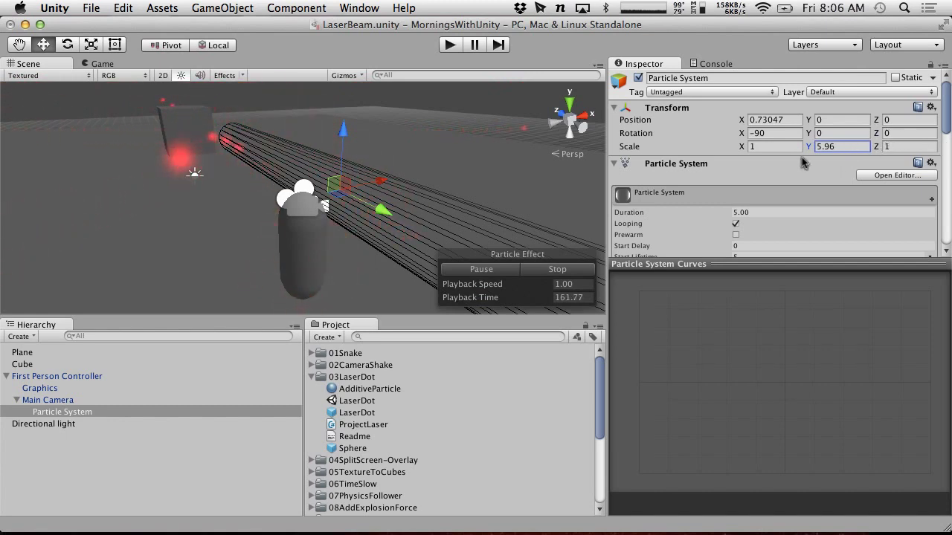
scroll(803, 188, "down", 5)
scroll(803, 188, "up", 6)
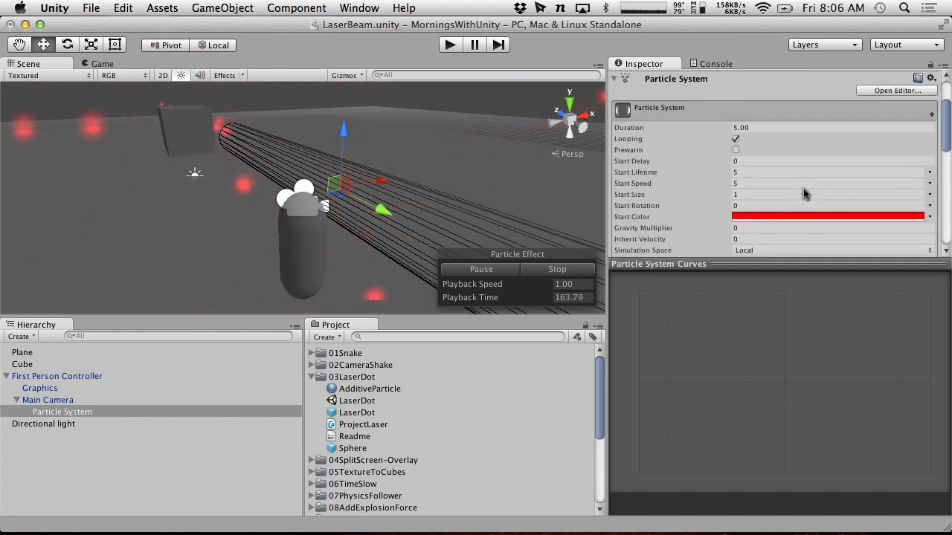
left_click(751, 146)
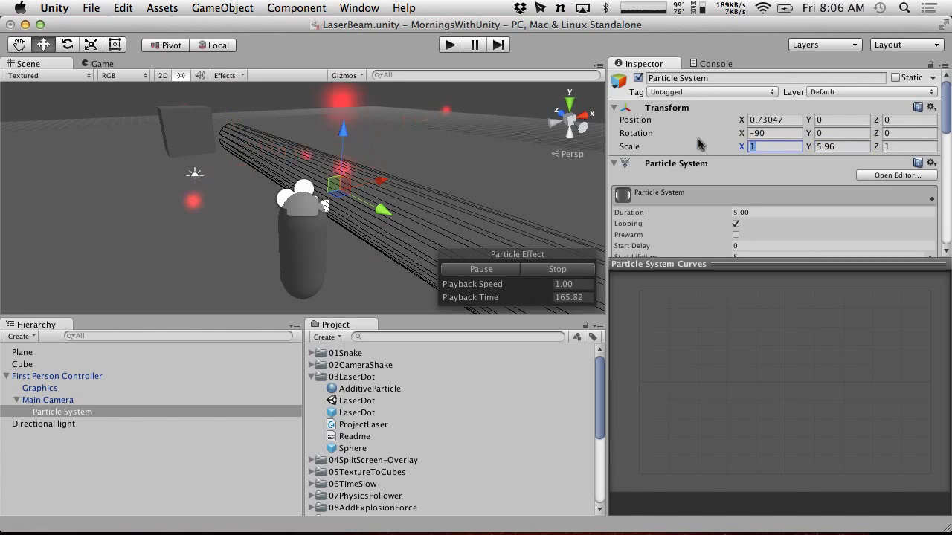
type(".")
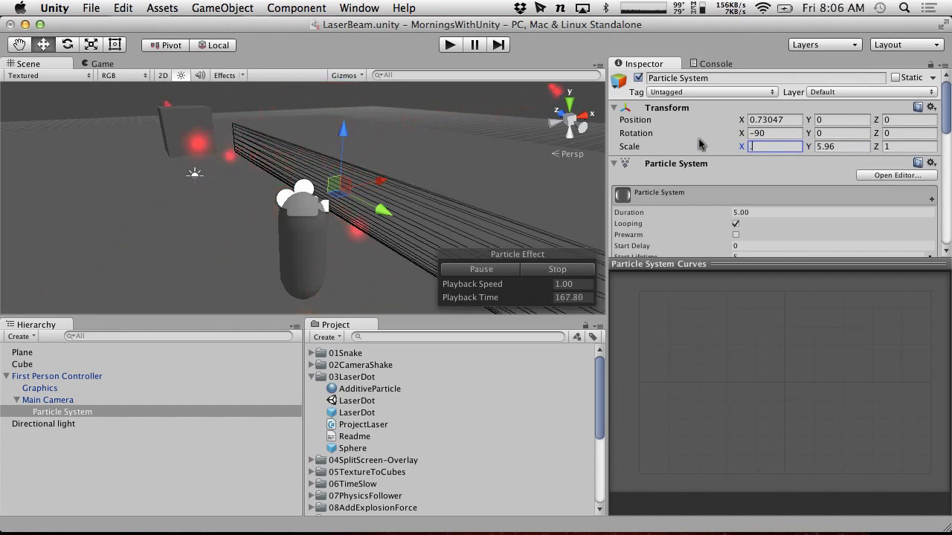
type("25")
key("Tab")
key("Tab")
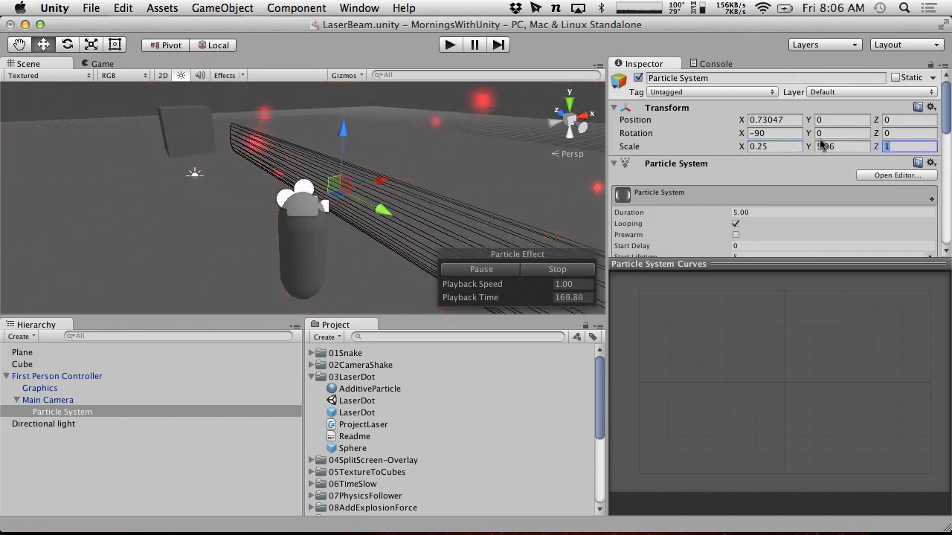
type(".25")
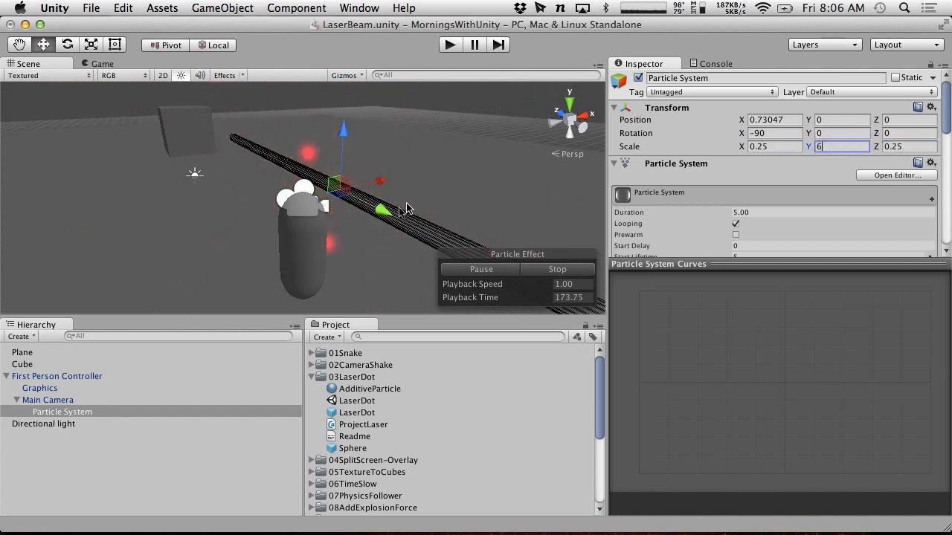
left_click_drag(406, 208, 40, 136, "alt")
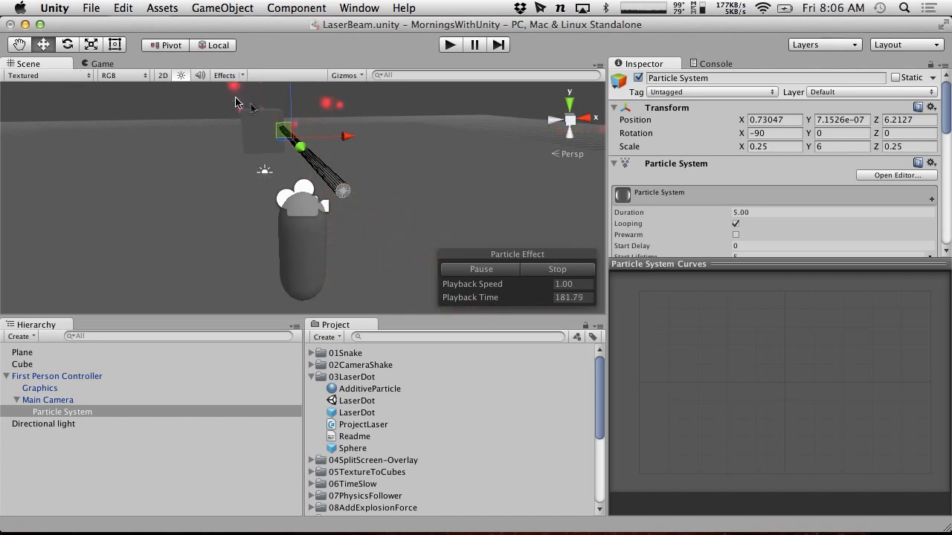
- Set the particles' Start Speed to -0.1 so they linger along the beam
scroll(693, 162, "down", 2)
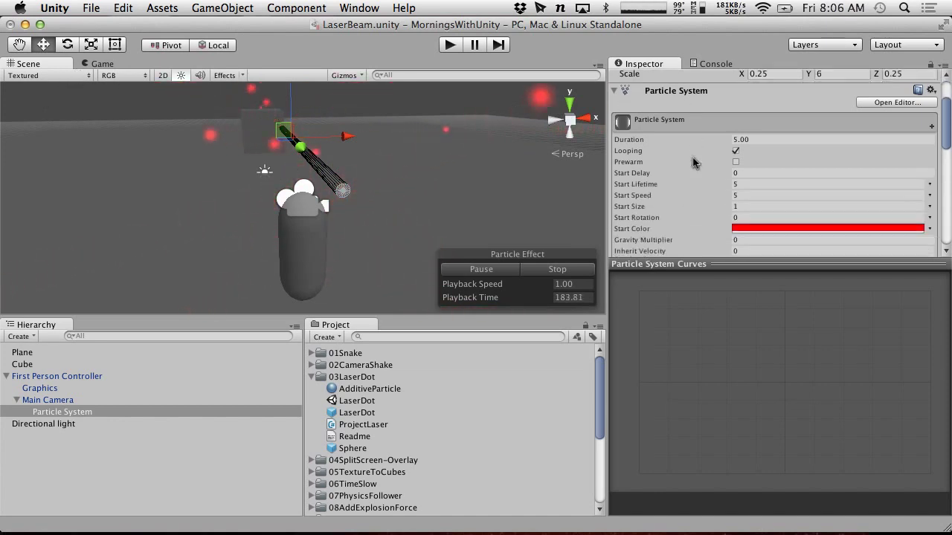
scroll(693, 162, "down", 1)
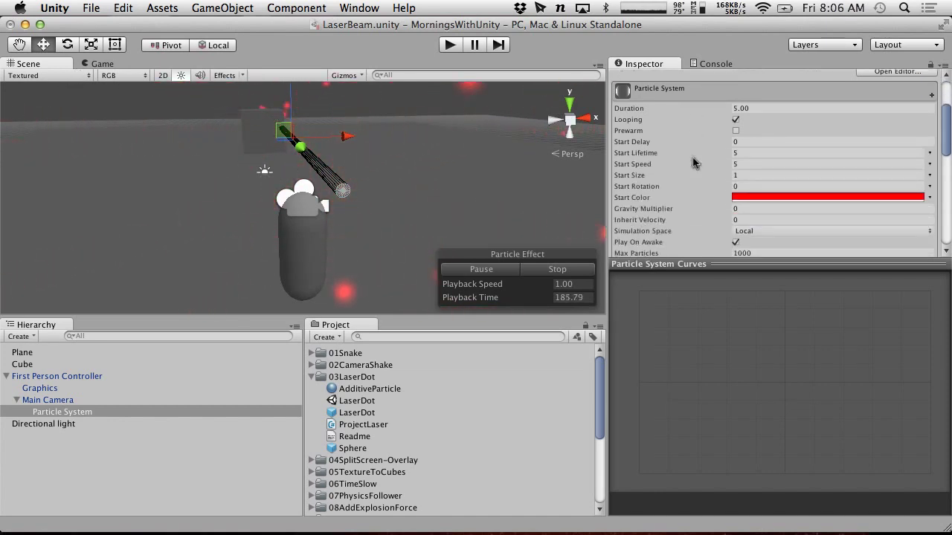
left_click(754, 165)
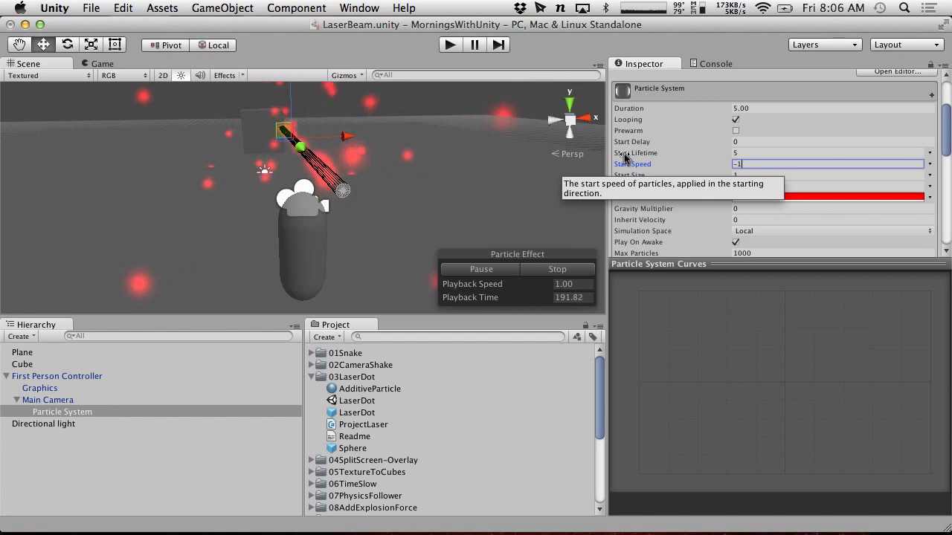
left_click_drag(319, 141, 209, 89, "alt")
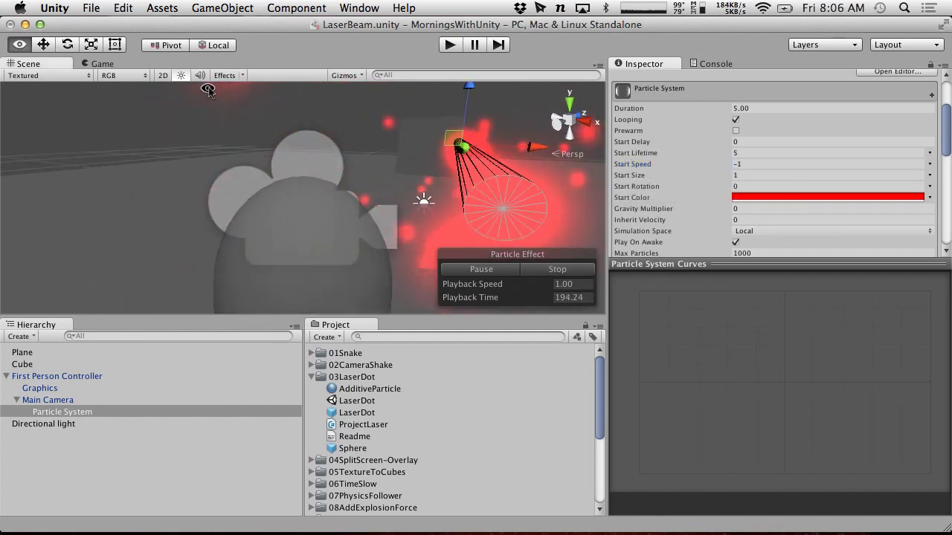
left_click(734, 165)
type("1")
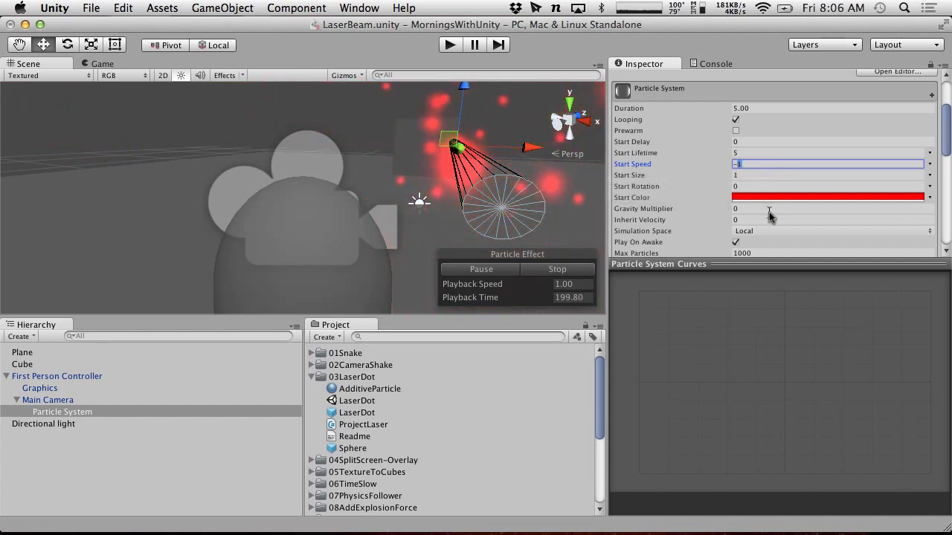
type("0.1")
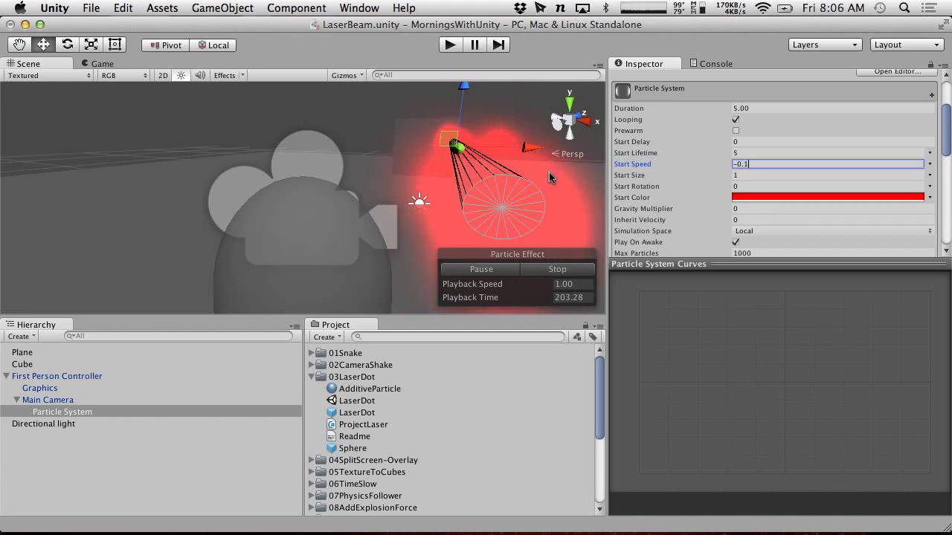
left_click_drag(549, 176, 560, 200, "alt")
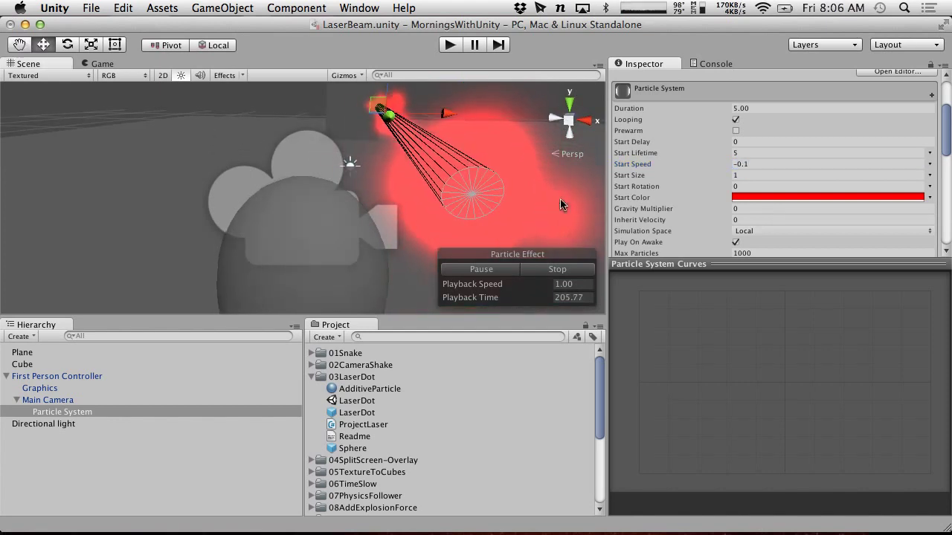
left_click(758, 176)
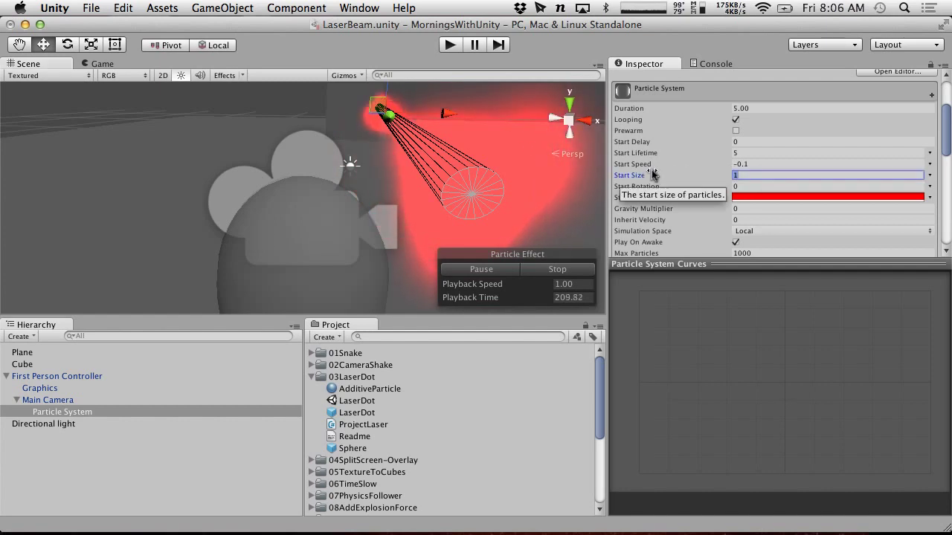
- Enter a Start Size of 0.1 and orbit around the beam to inspect the dots
type(".1")
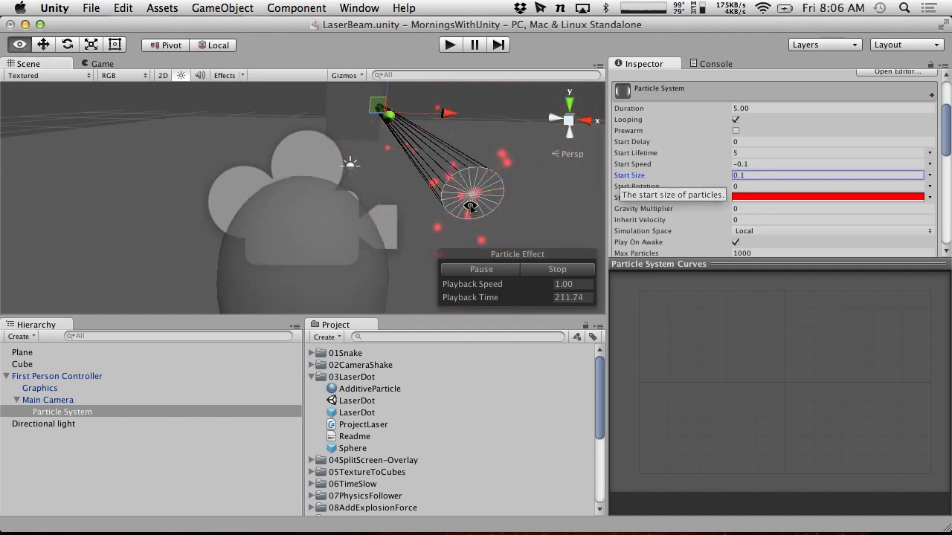
left_click_drag(417, 160, 453, 201, "alt")
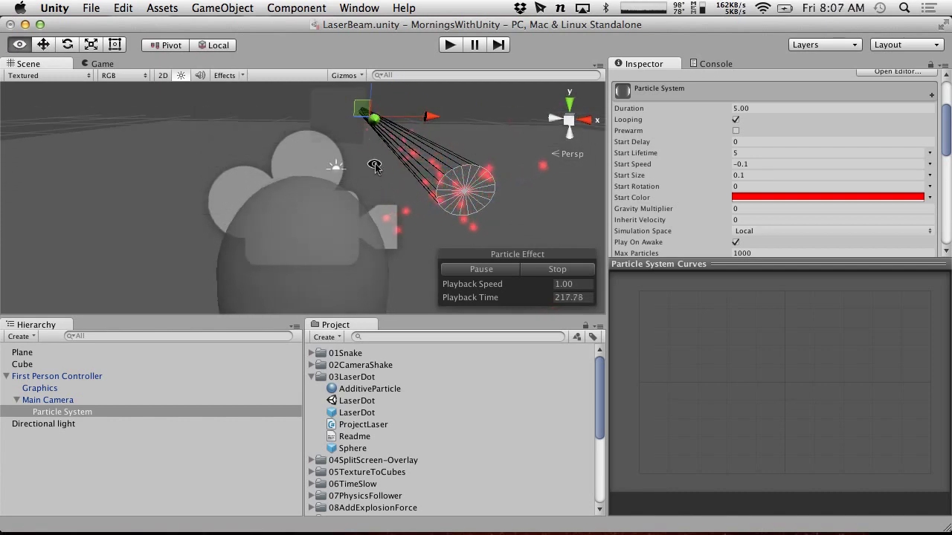
left_click_drag(374, 159, 712, 208, "alt")
left_click_drag(550, 215, 314, 162, "alt")
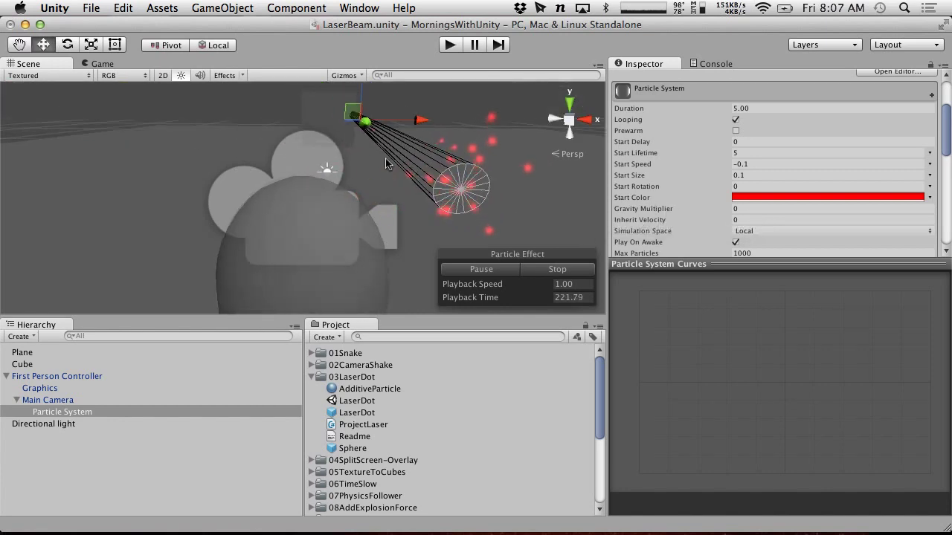
right_click_drag(390, 161, 394, 157, "alt")
left_click_drag(394, 157, 186, 119, "alt")
left_click_drag(56, 95, 211, 206, "alt")
- Set the mesh emission type to Triangle and preview the particles through the game camera
scroll(710, 185, "down", 5)
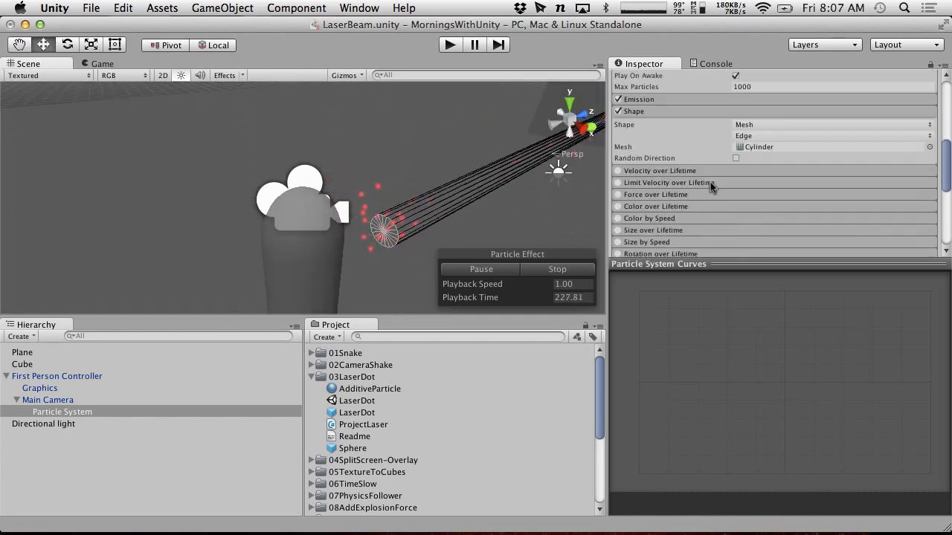
left_click(756, 138)
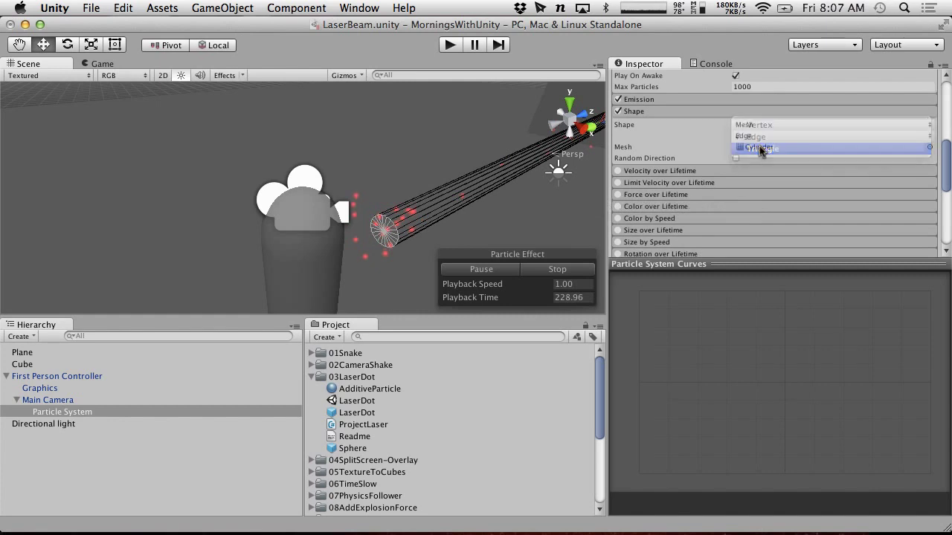
left_click(760, 149)
left_click_drag(476, 197, 707, 161, "alt")
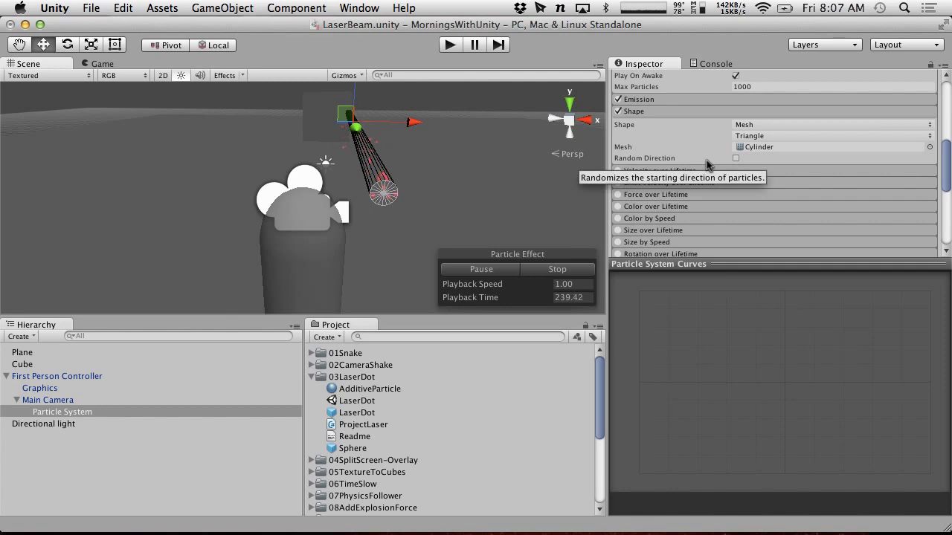
left_click(101, 64)
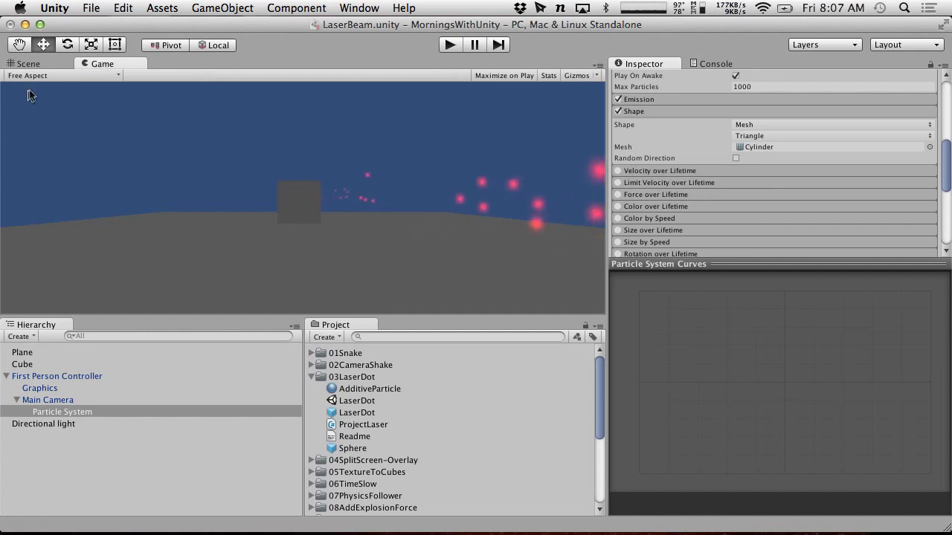
- Nudge the emitter slightly left along X, checking the beam from the game camera
left_click(35, 66)
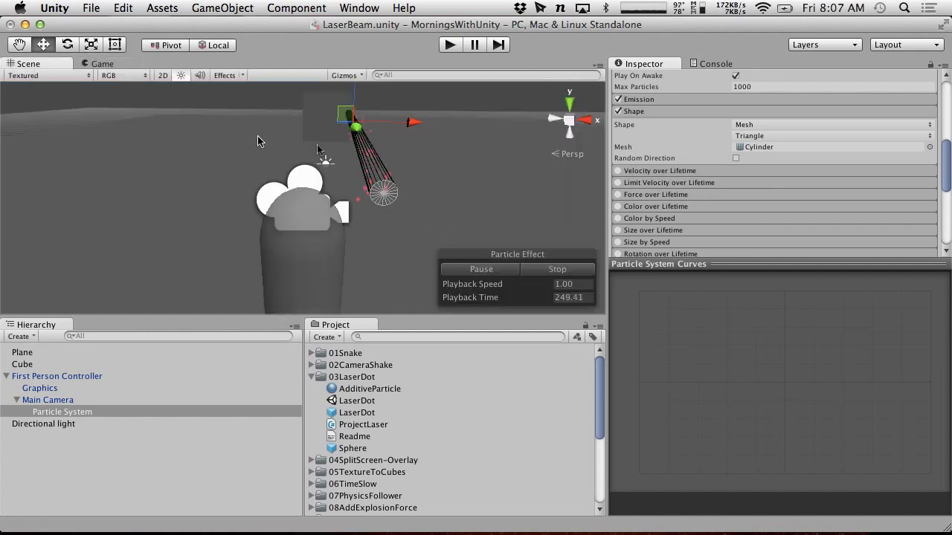
mouse_move(415, 128)
left_mouse_down()
mouse_move(392, 125)
mouse_move(404, 127)
left_mouse_up()
left_click(80, 66)
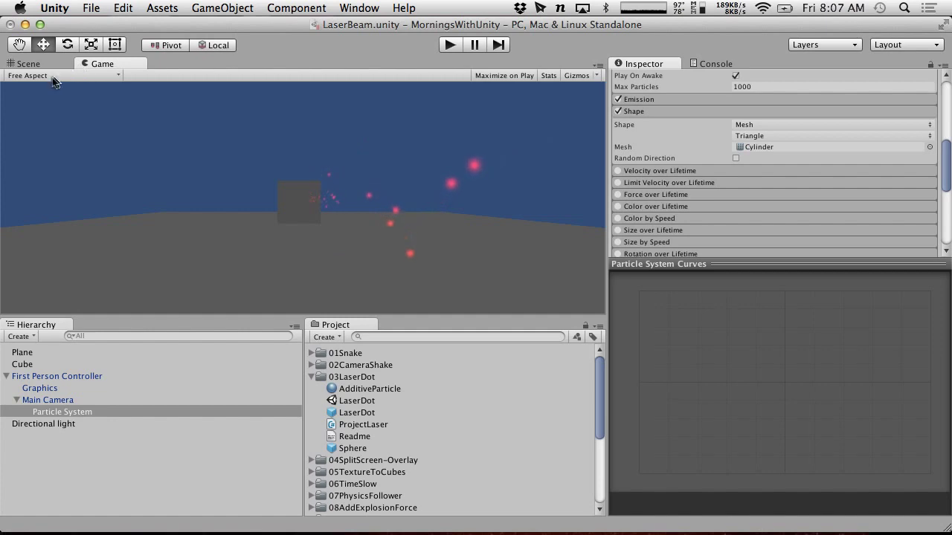
left_click(43, 66)
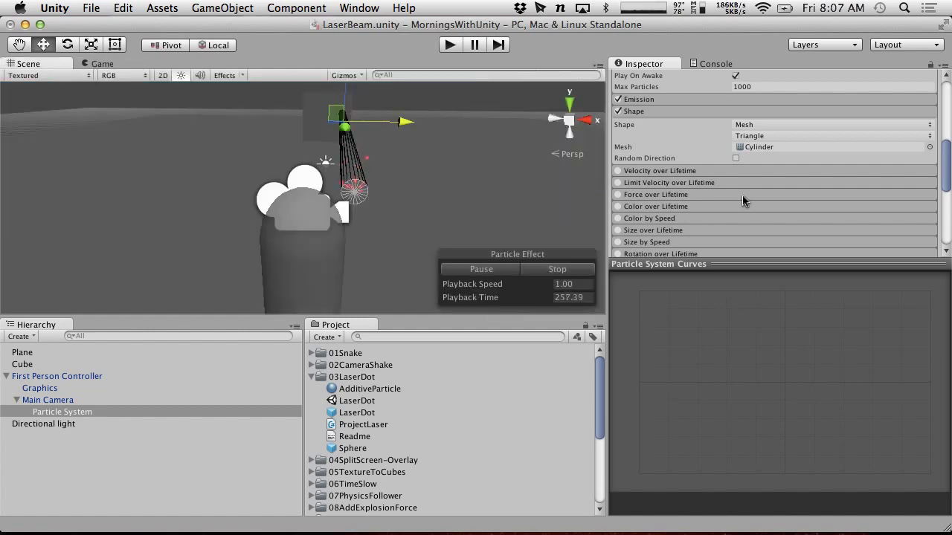
scroll(742, 195, "up", 2)
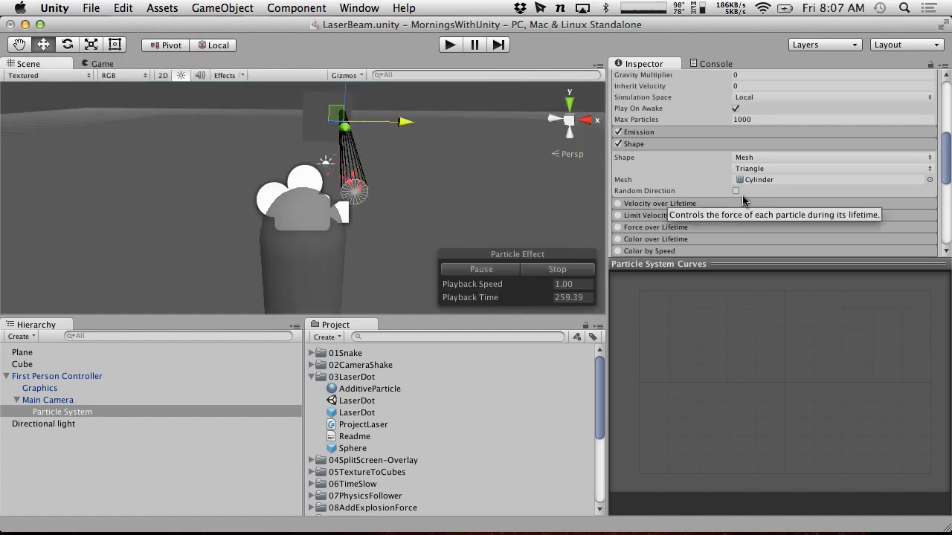
mouse_move(419, 161)
left_mouse_down("alt")
mouse_move(354, 132)
mouse_move(409, 94)
mouse_move(350, 144)
mouse_move(387, 113)
mouse_move(353, 94)
mouse_move(376, 123)
mouse_move(443, 162)
mouse_move(410, 171)
mouse_move(359, 153)
left_mouse_up("alt")
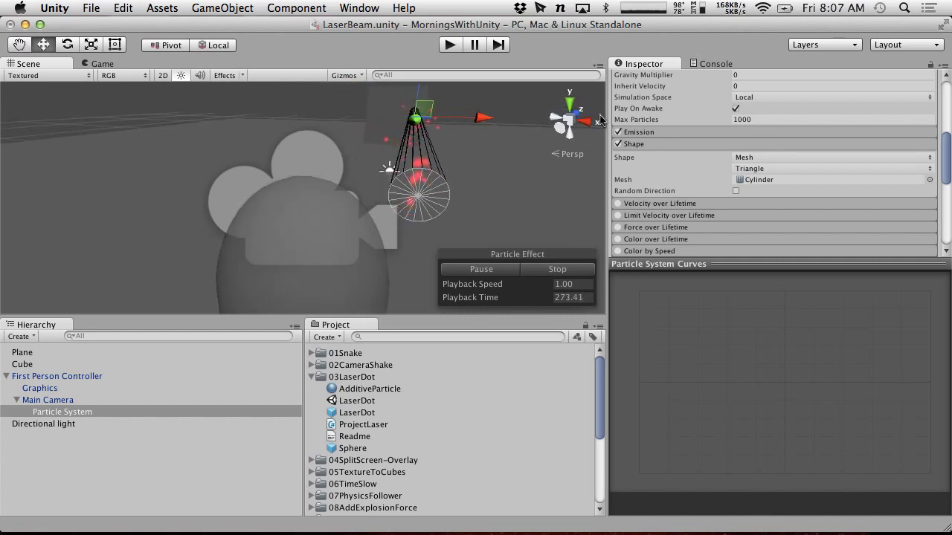
left_click_drag(534, 163, 328, 189, "alt")
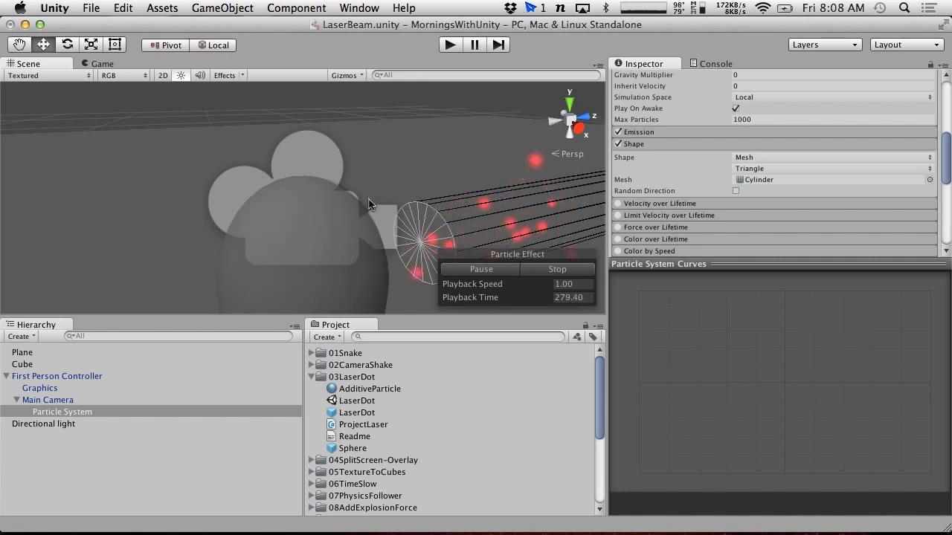
left_click_drag(369, 199, 570, 240, "alt")
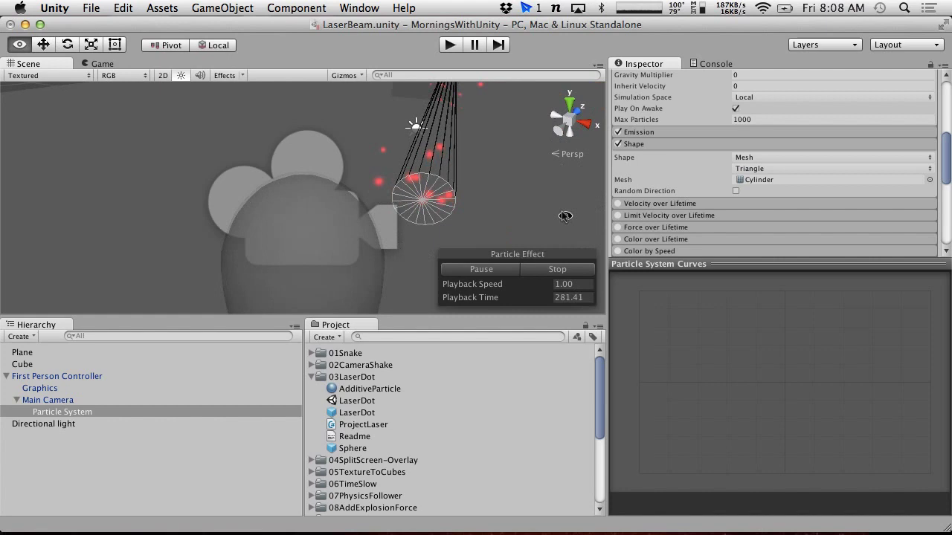
left_click_drag(438, 140, 331, 149, "alt")
scroll(322, 156, "up", 5)
scroll(675, 124, "up", 10)
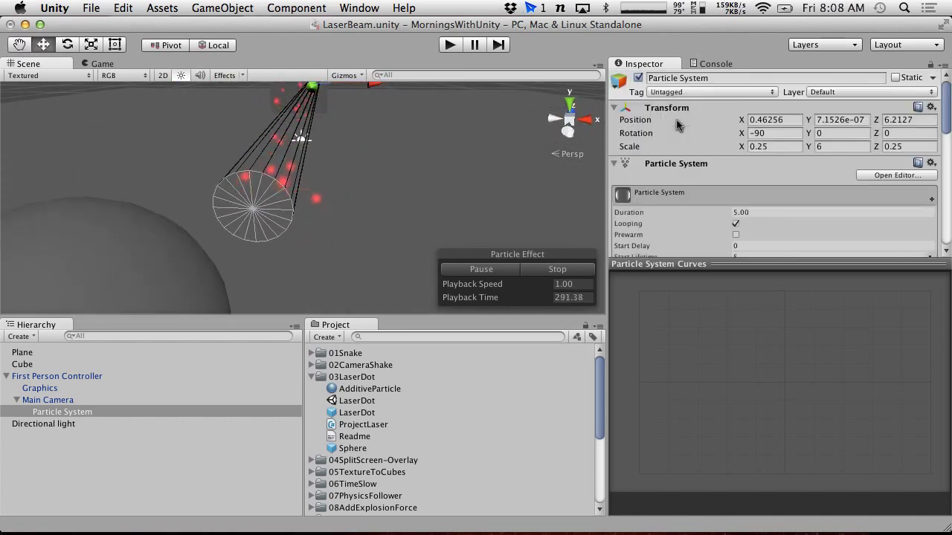
scroll(677, 125, "down", 1)
- Set the particle system's Duration to 5 and Start Lifetime to 2 seconds
left_click_drag(409, 205, 382, 213, "alt")
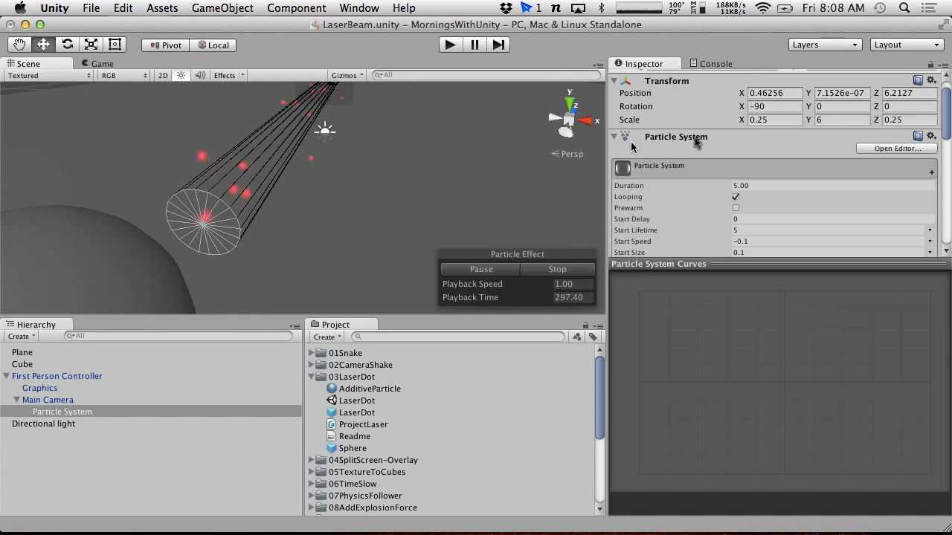
left_click(759, 186)
type("1")
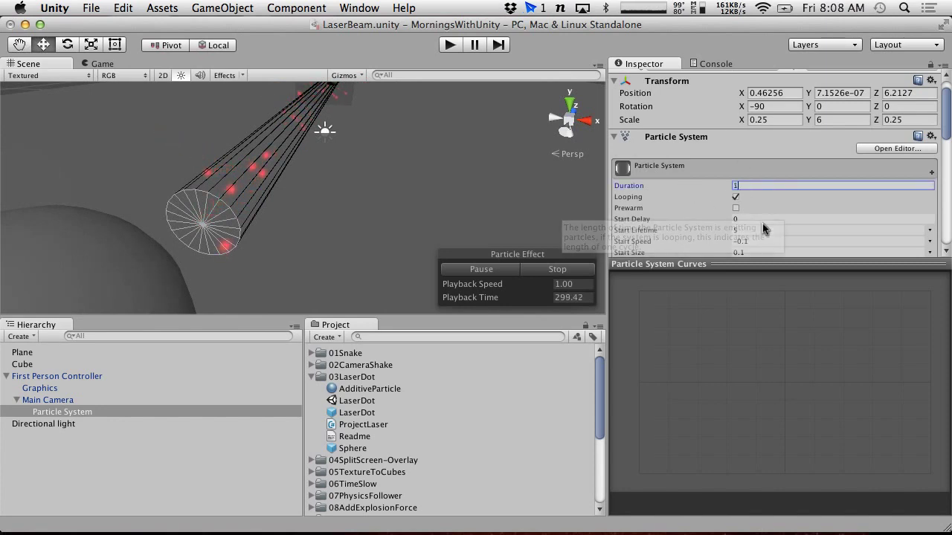
left_click(762, 231)
type("1")
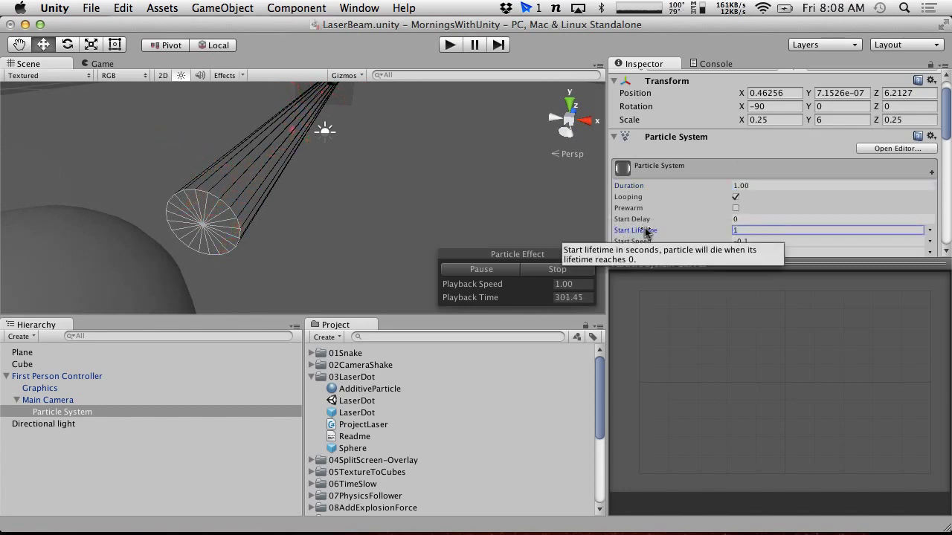
left_click(663, 187)
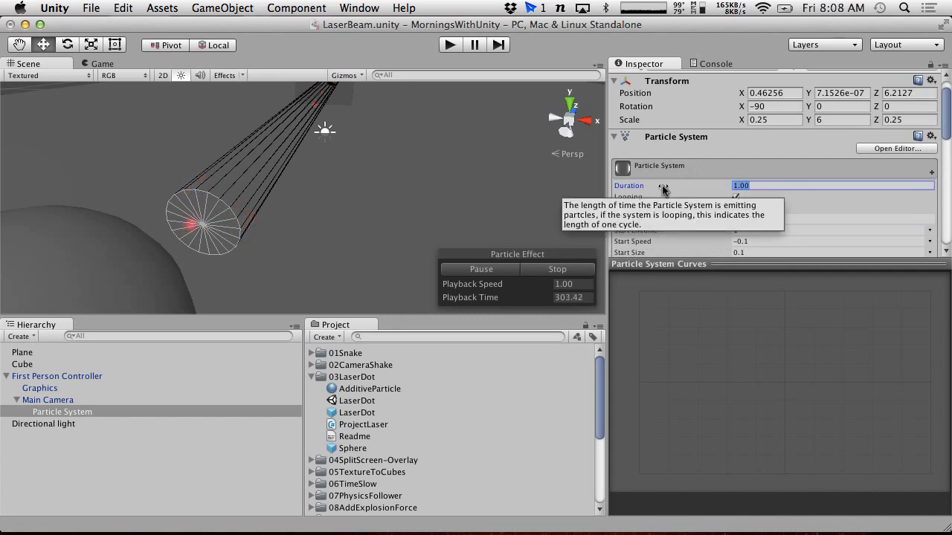
type("5")
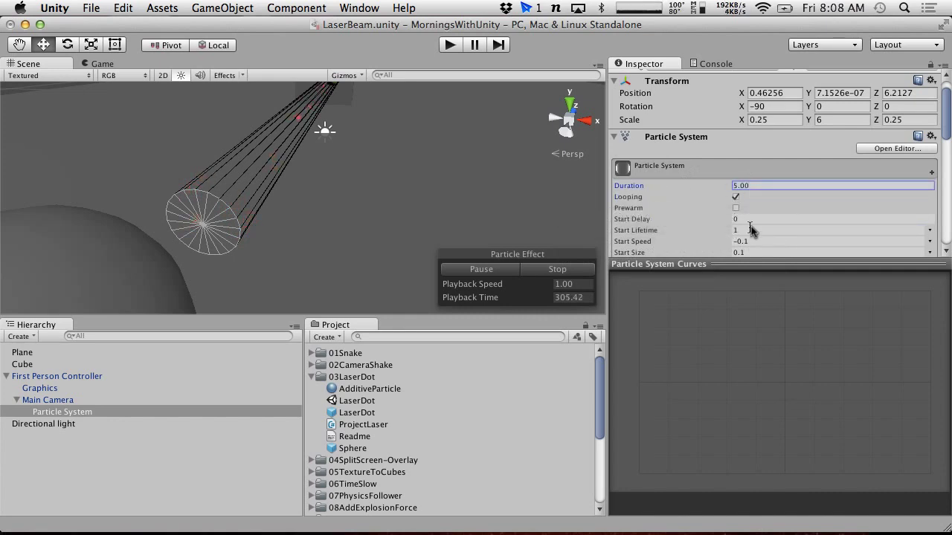
left_click(385, 181, "alt")
left_click_drag(385, 181, 440, 171, "alt")
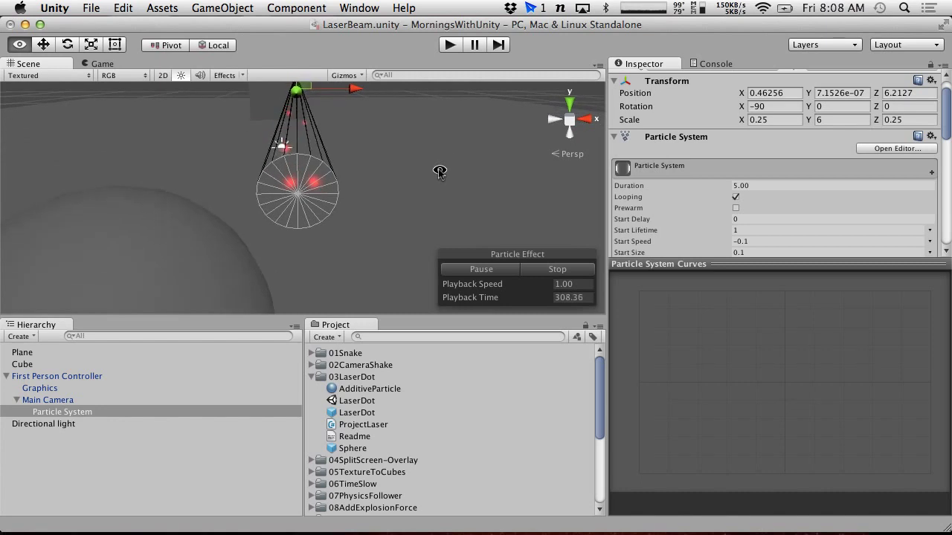
left_click(694, 230)
type("2")
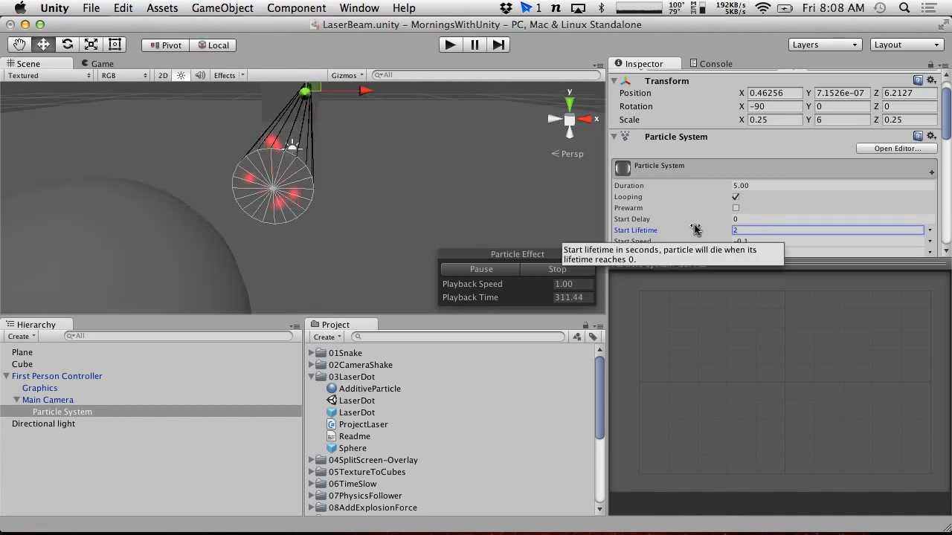
left_click_drag(365, 137, 441, 162, "alt")
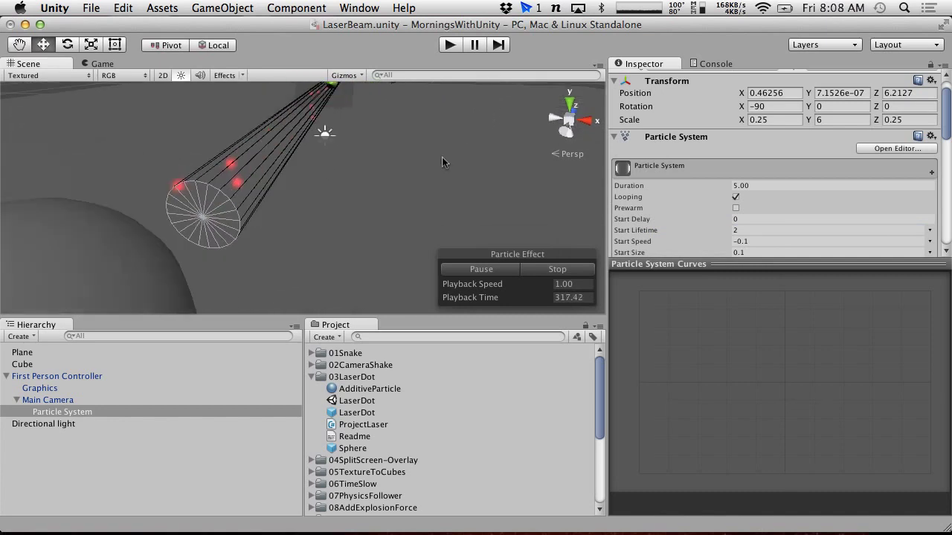
- Set the Emission Rate to 25 and preview the beam from the game camera
scroll(729, 195, "down", 5)
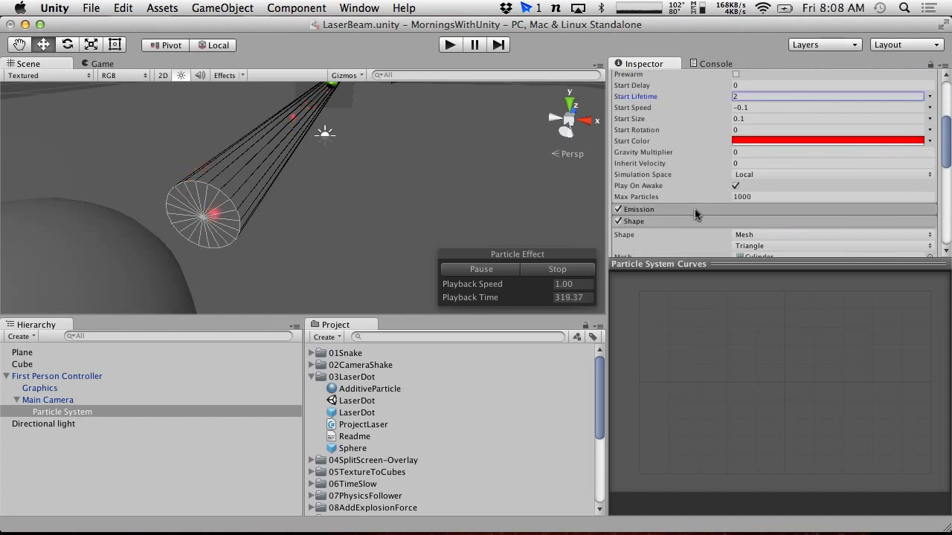
left_click(791, 222)
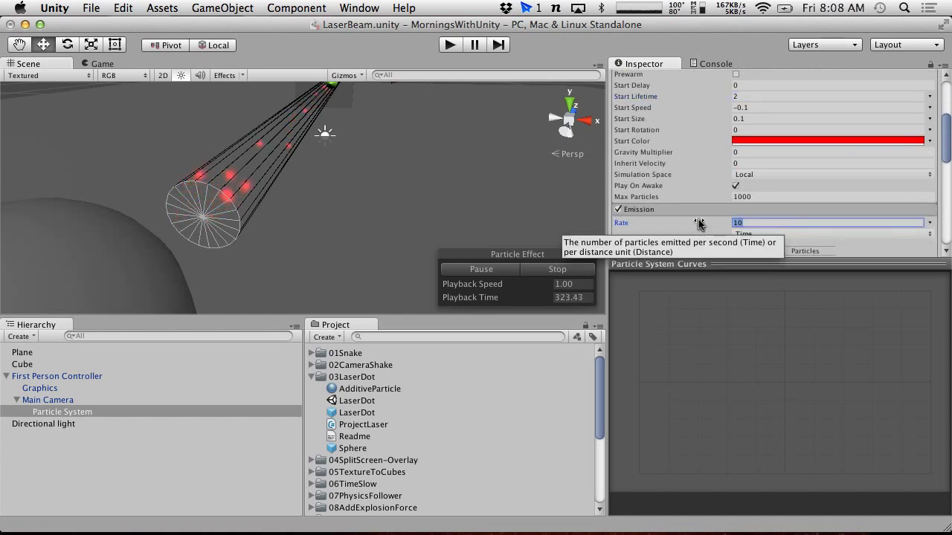
type("25")
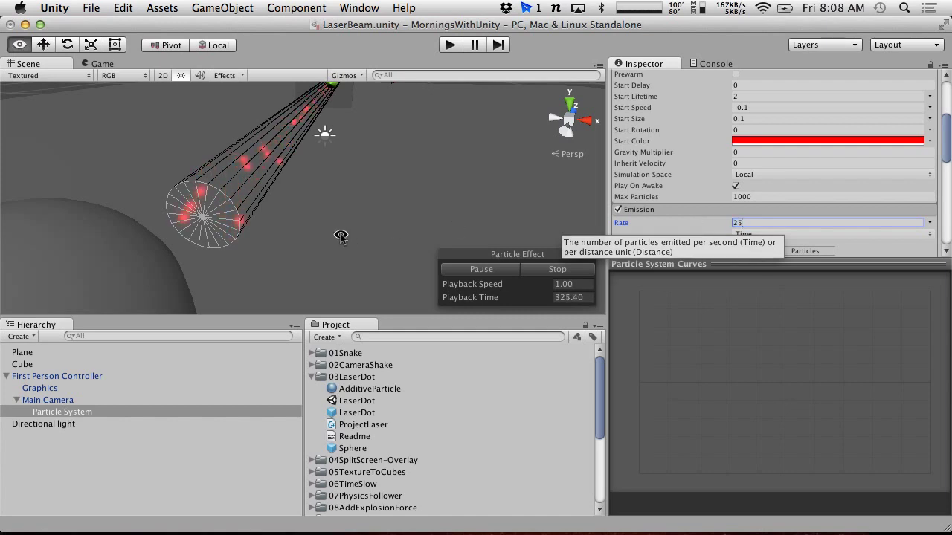
left_click_drag(446, 186, 119, 73, "alt")
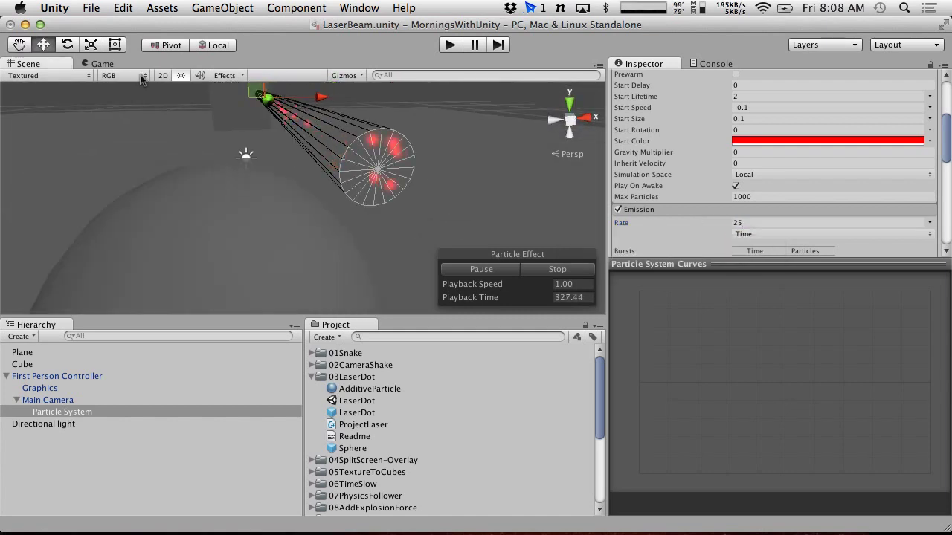
left_click(103, 67)
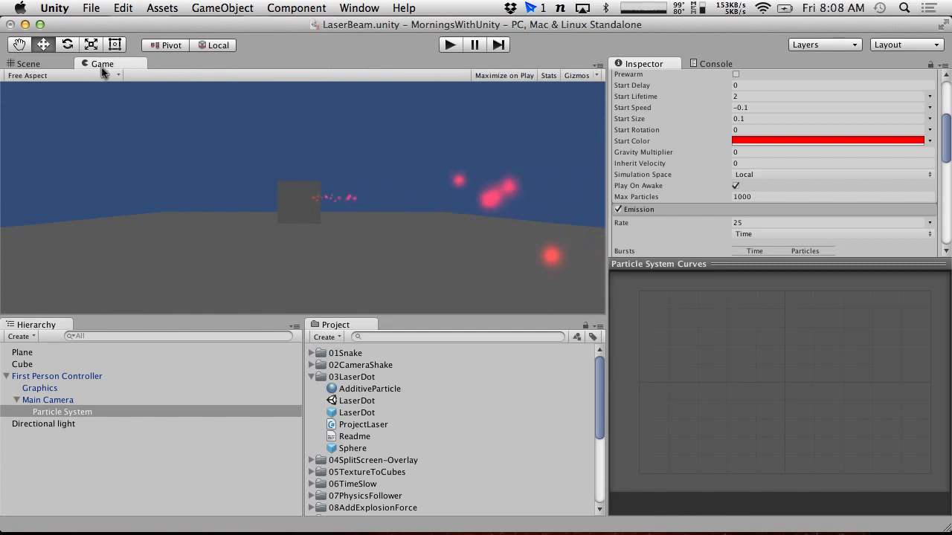
left_click(49, 65)
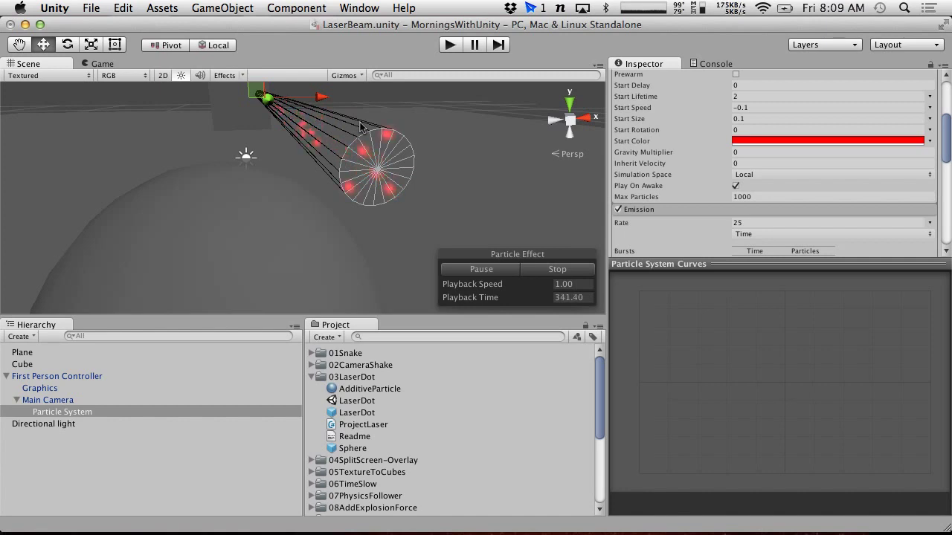
scroll(662, 167, "down", 5)
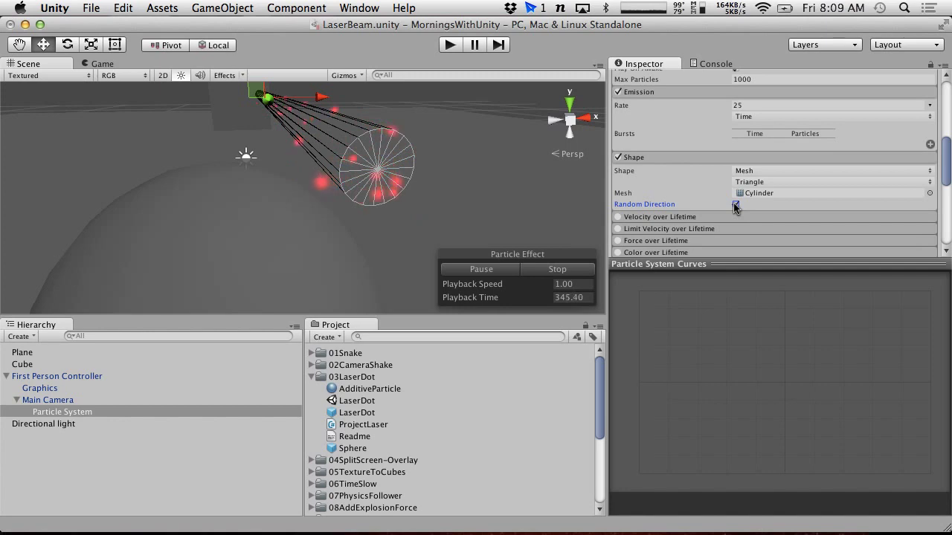
scroll(734, 207, "up", 6)
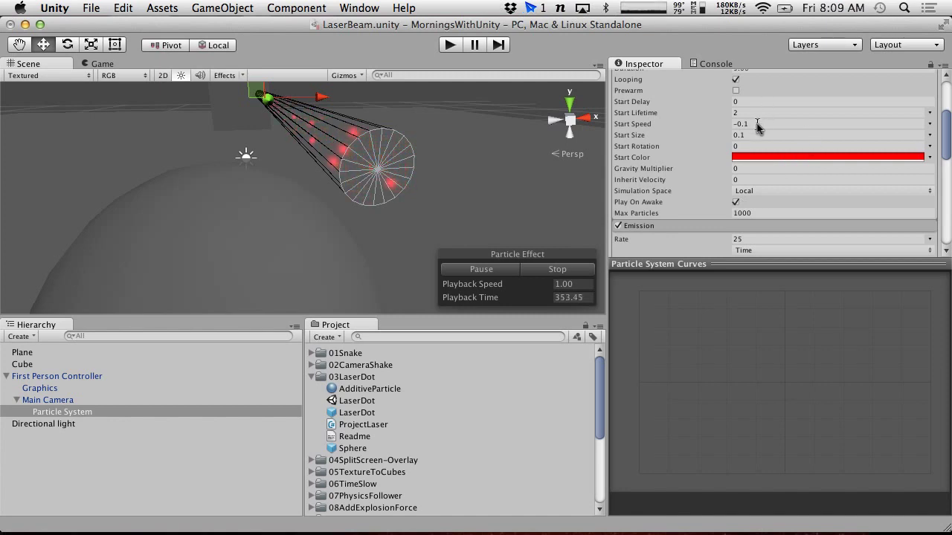
scroll(706, 131, "down", 10)
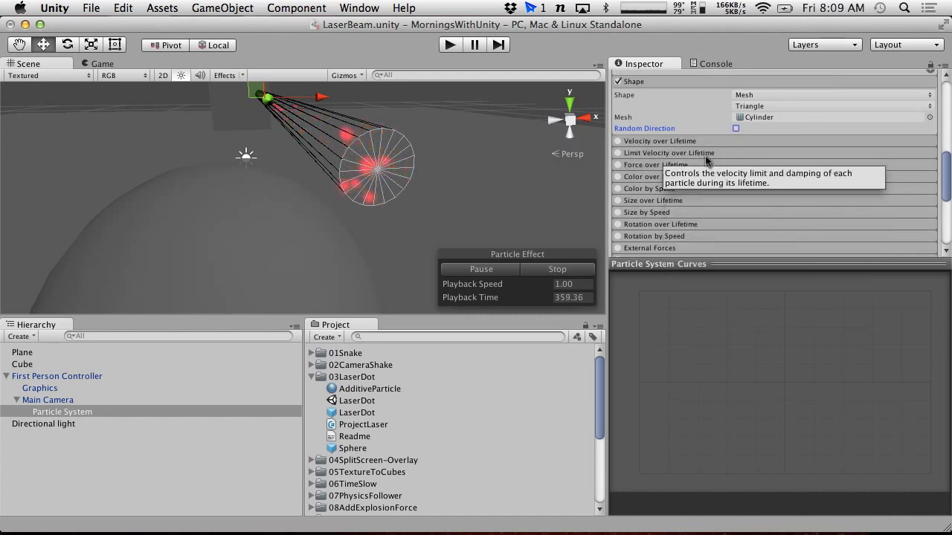
- Enable Color over Lifetime on the laser particles and set it to Random Between Two Gradients
left_click(618, 177)
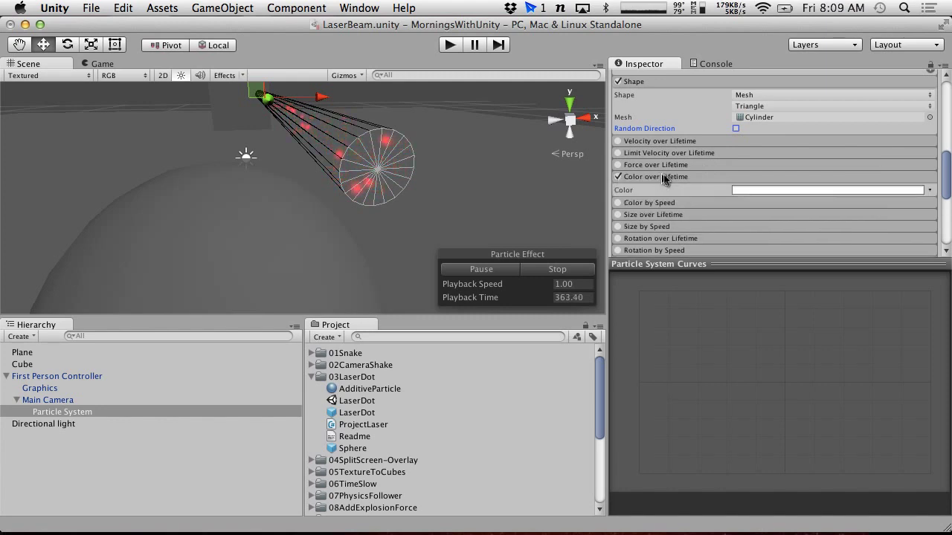
left_click(931, 190)
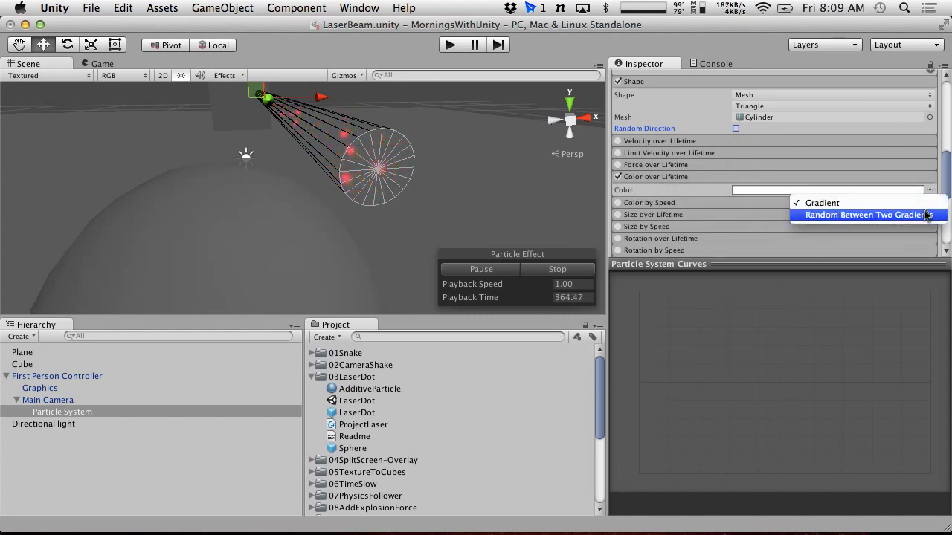
left_click(888, 215)
- Add an alpha key at 50% to the first gradient and set both end alpha keys to 0
left_click(900, 195)
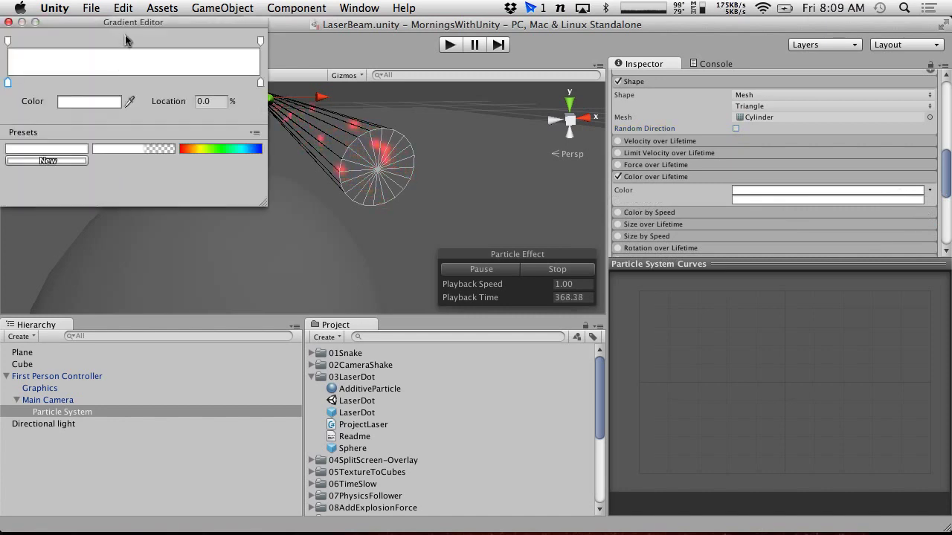
left_click(8, 42)
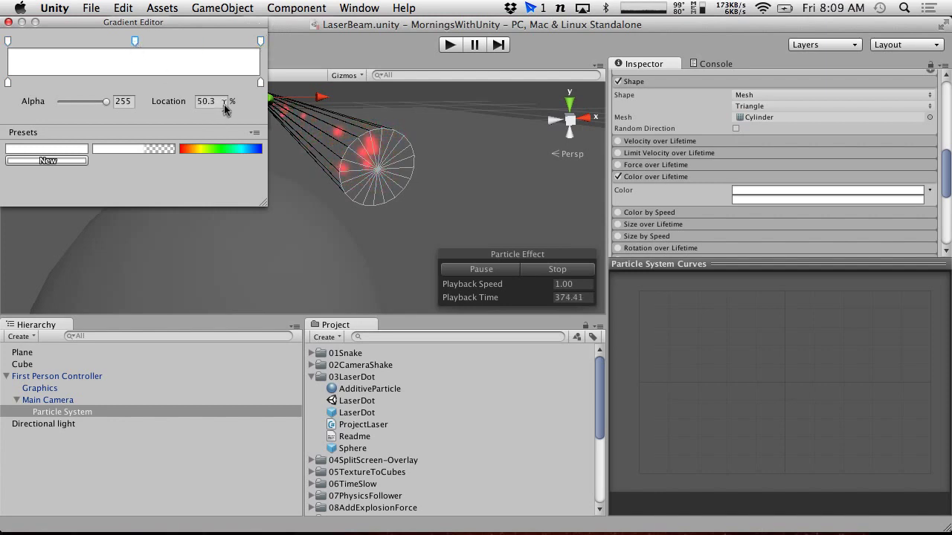
type("50")
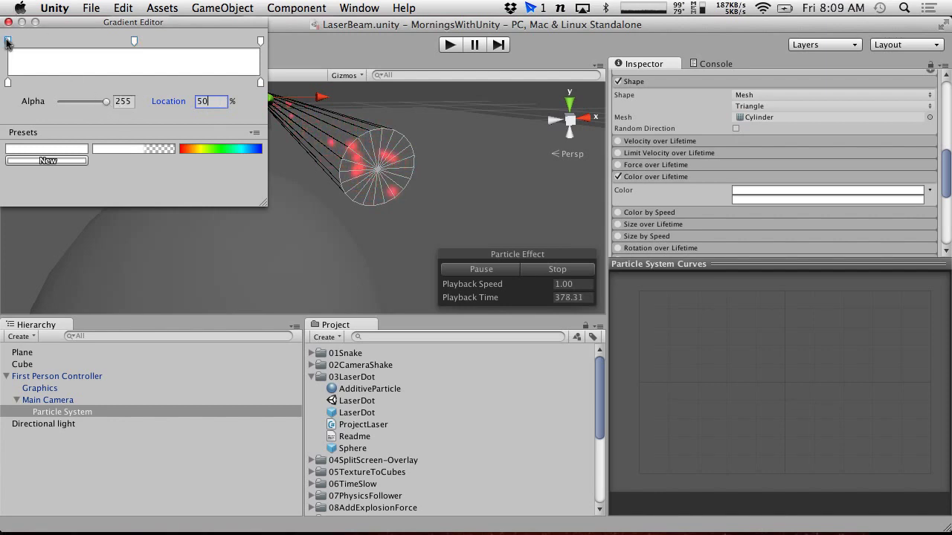
left_click_drag(106, 107, 3, 101)
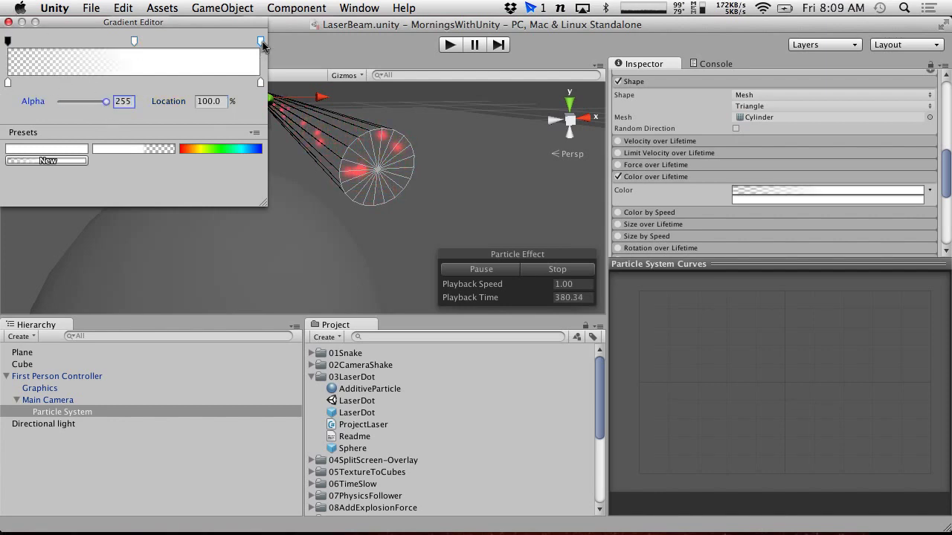
left_click_drag(109, 101, 1, 78)
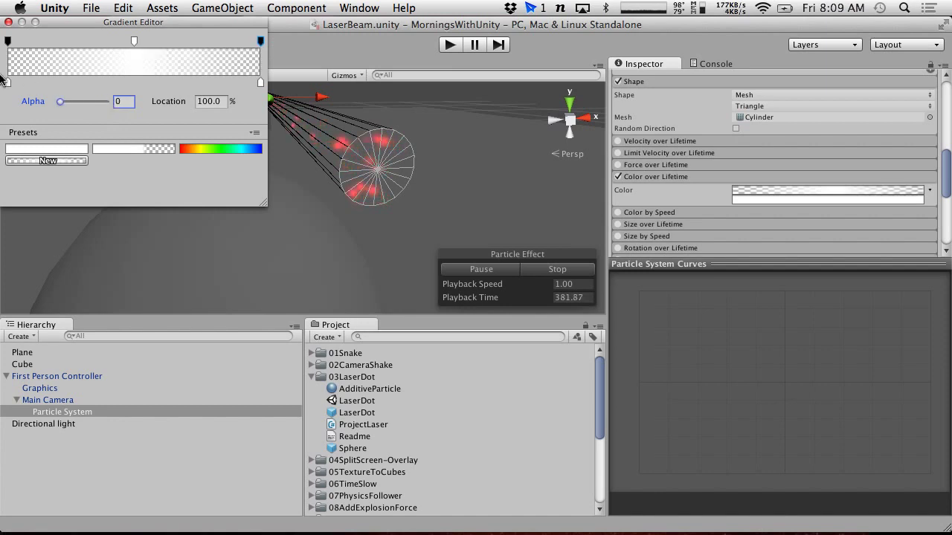
left_click(20, 8)
left_click(17, 9)
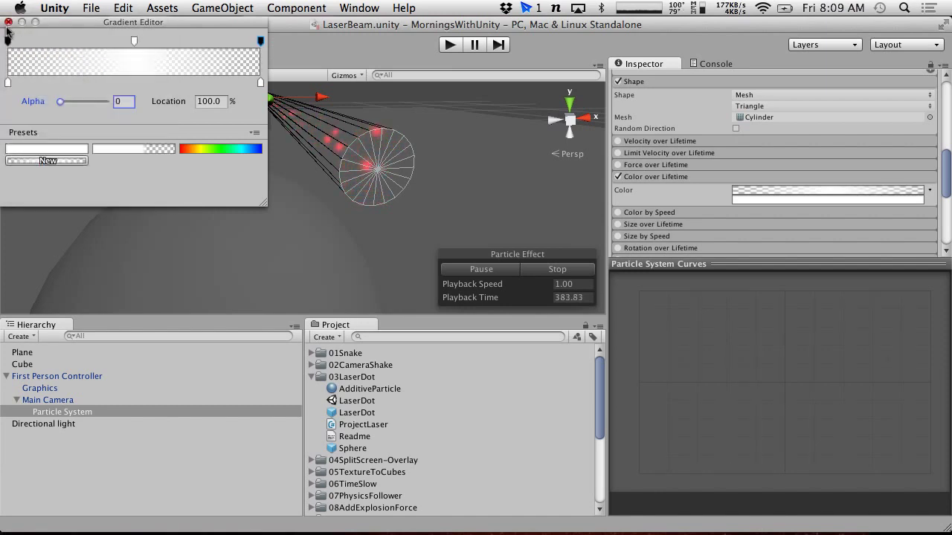
left_click(8, 22)
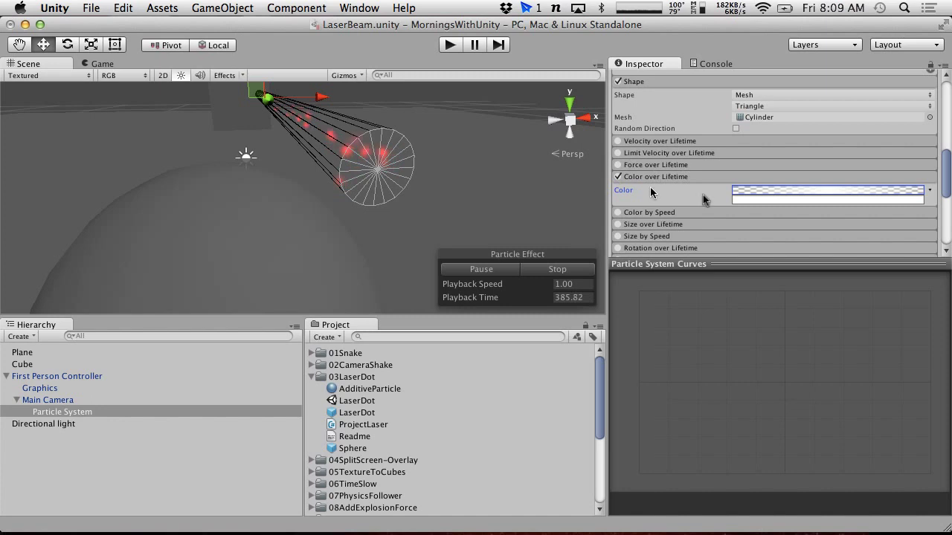
- Set the second gradient's start, end and 50% alpha keys to 0, then preview in the Game view
left_click(790, 207)
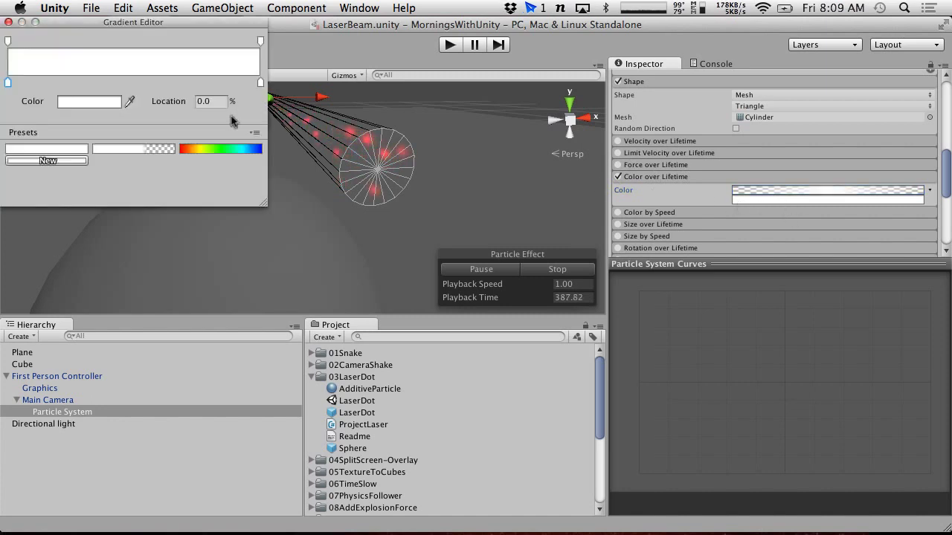
left_click(137, 46)
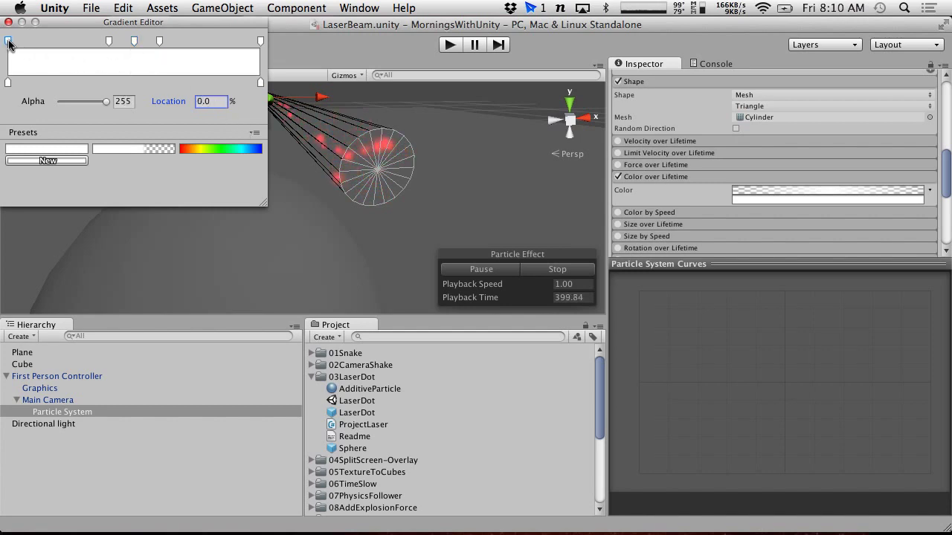
key("shift+Tab")
type("0")
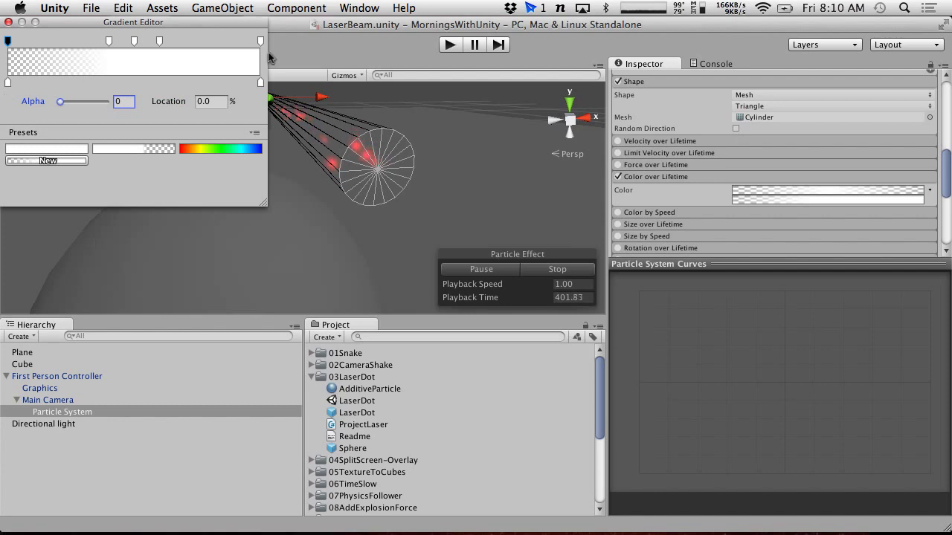
left_click_drag(104, 100, 12, 101)
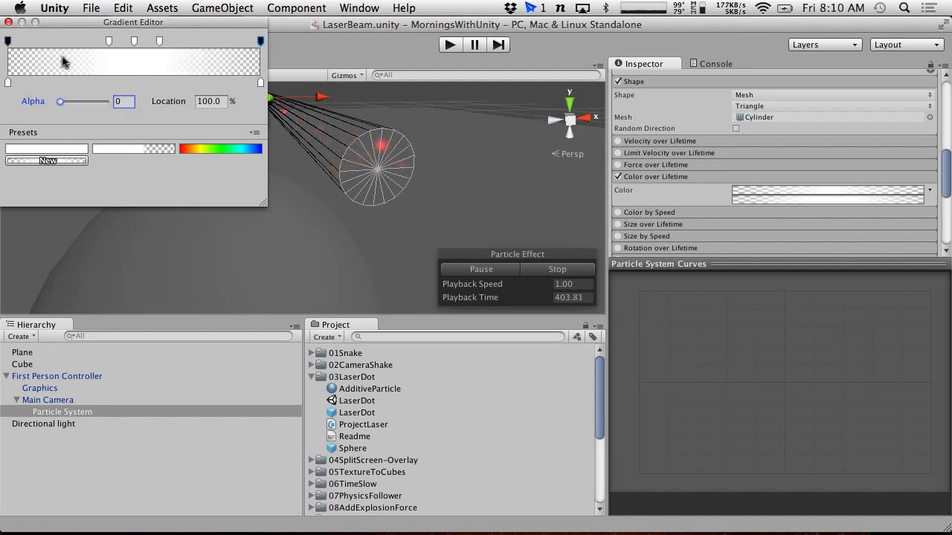
left_click(134, 41)
left_click_drag(109, 101, 18, 106)
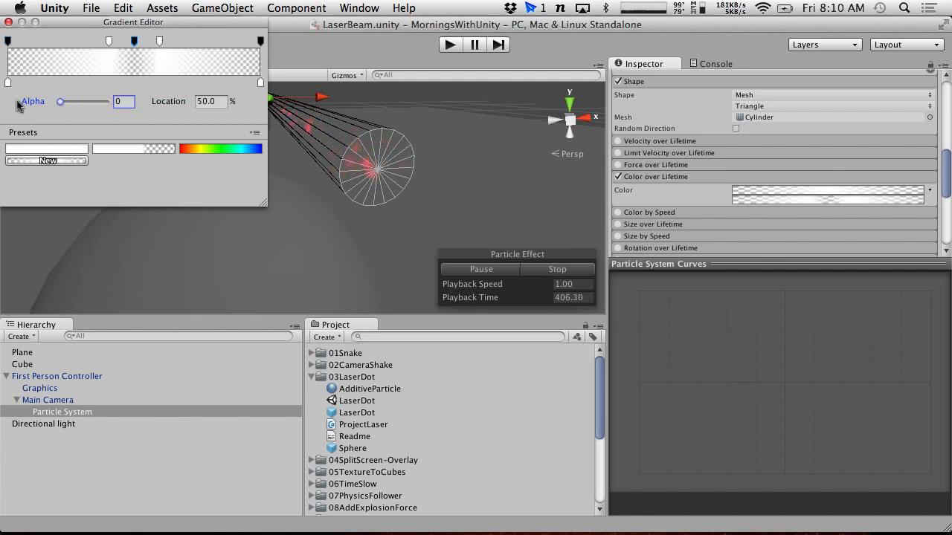
left_click(8, 22)
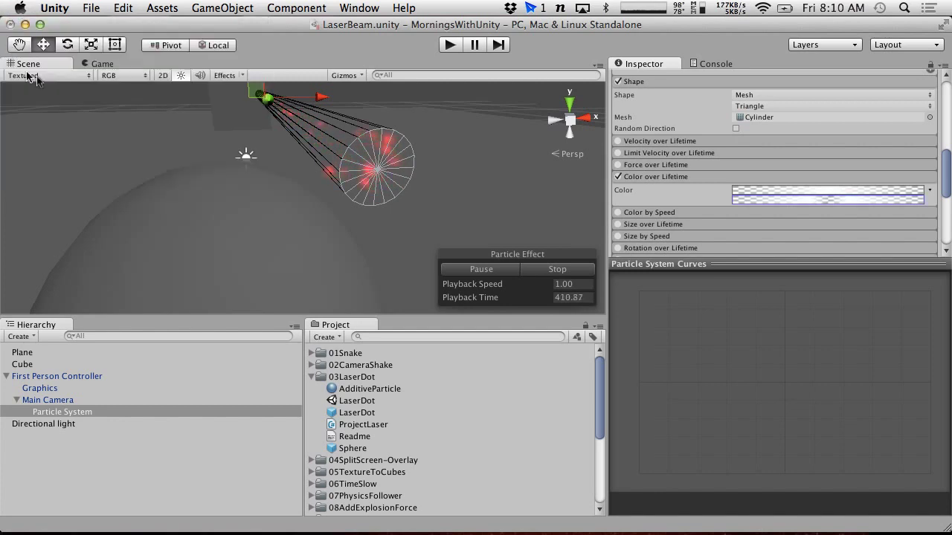
left_click(103, 64)
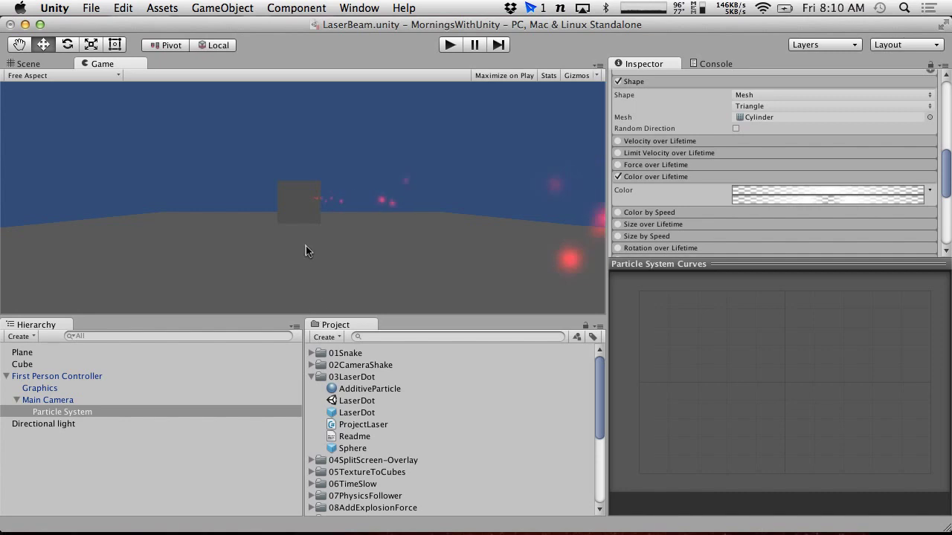
- Play-test the scene by walking toward the cube, then return to the Scene view
left_click(450, 44)
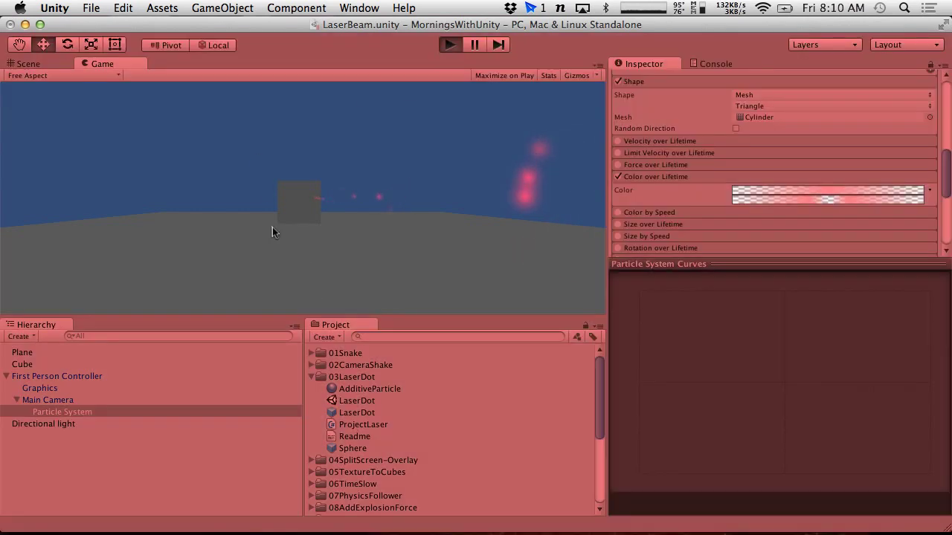
key("w")
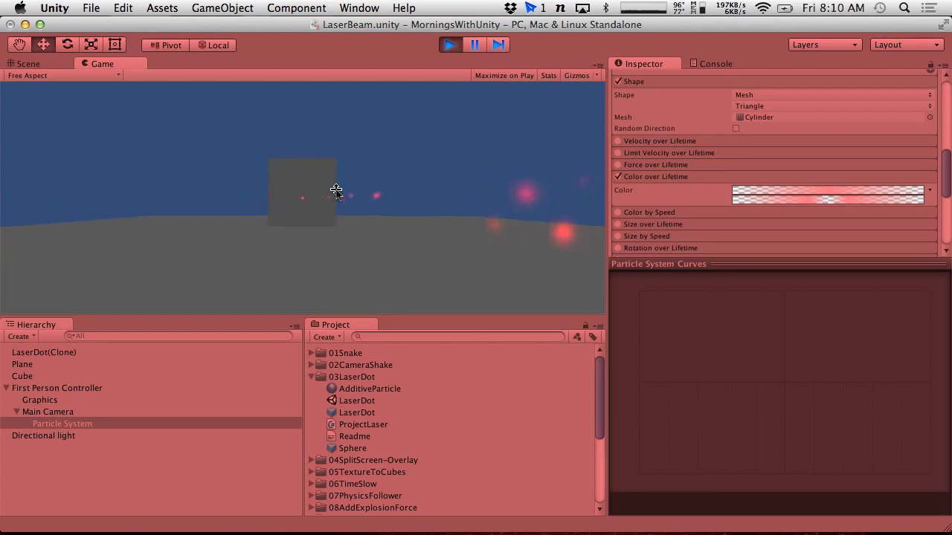
left_click(449, 45)
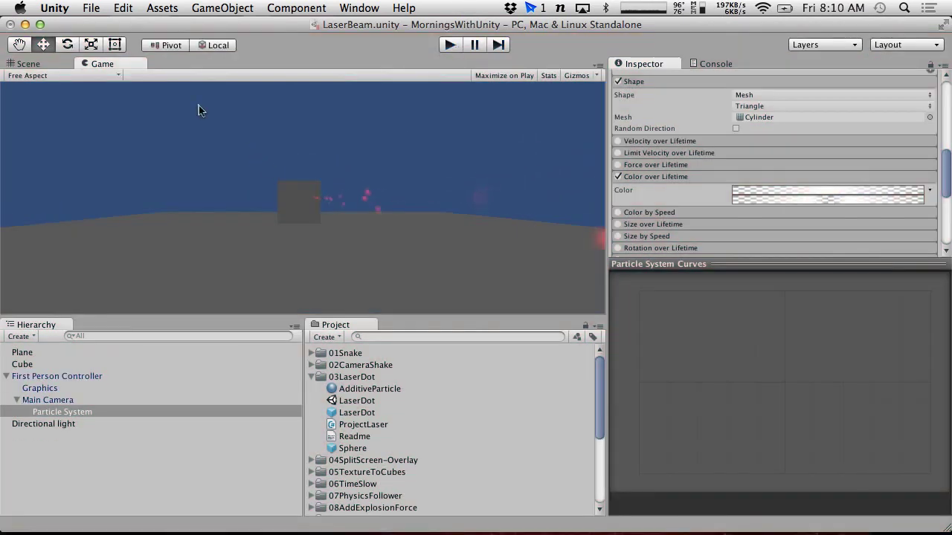
left_click(30, 64)
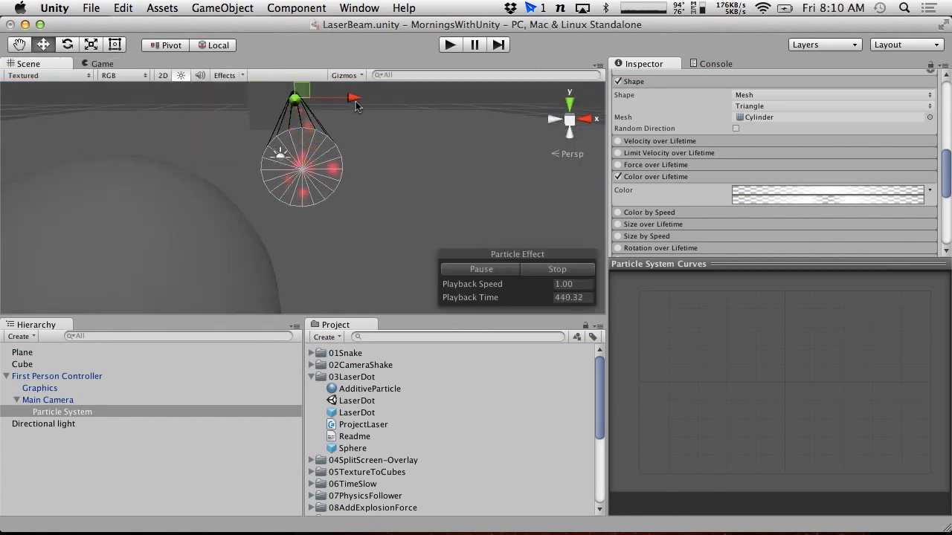
- Nudge the particle emitter slightly left along X and play-test the beam again
left_click_drag(356, 105, 346, 108)
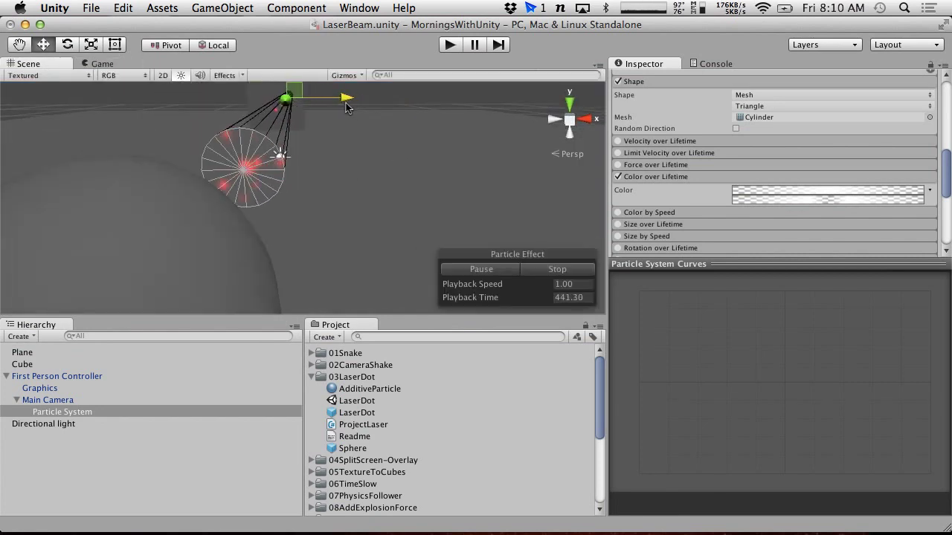
left_click(446, 45)
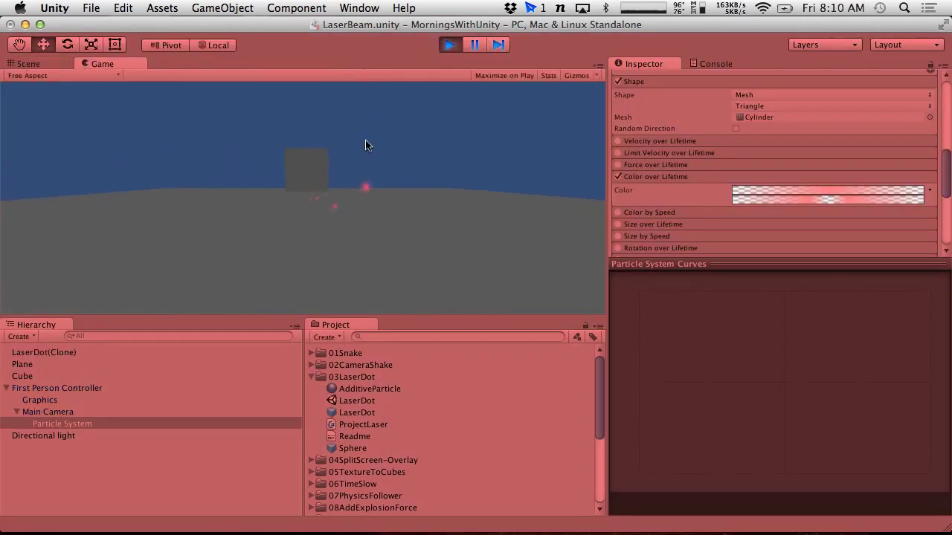
key("w")
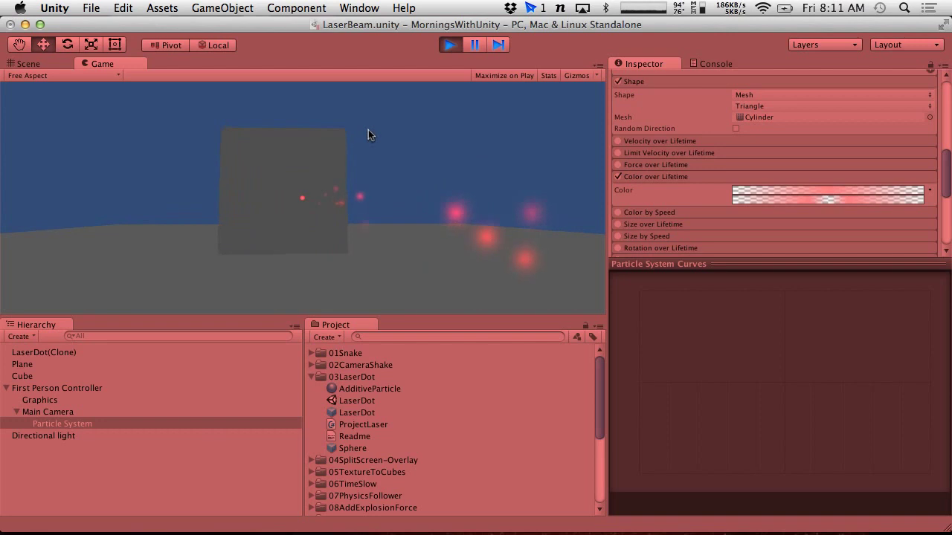
key("s")
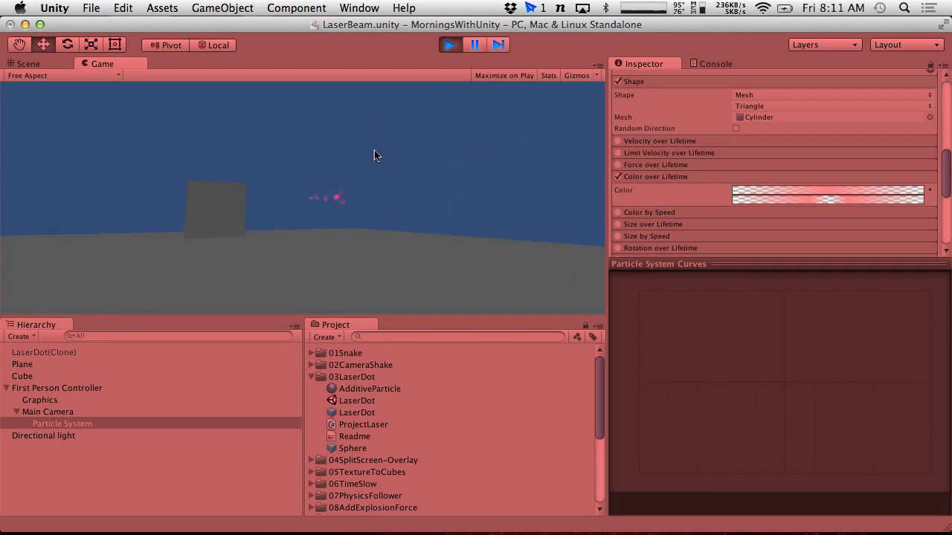
key("super+p")
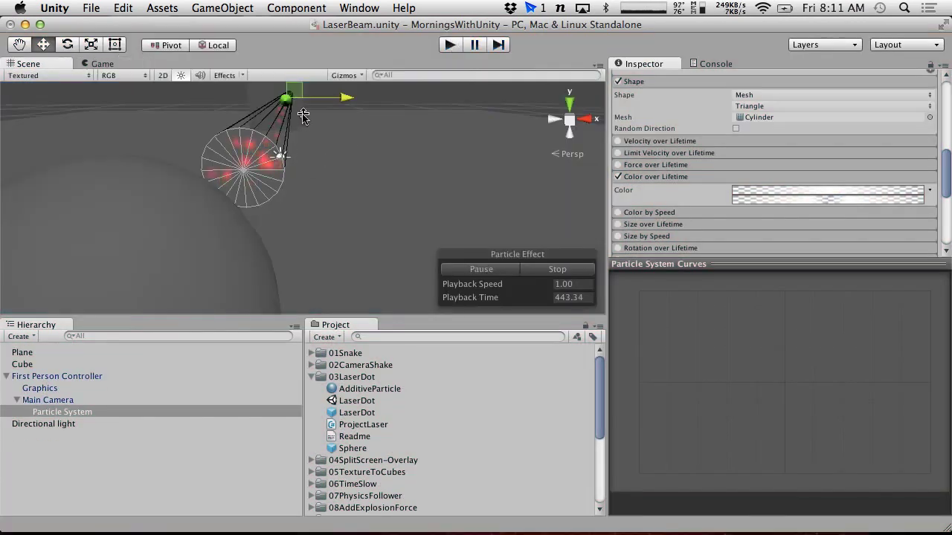
left_click_drag(357, 153, 325, 205, "alt")
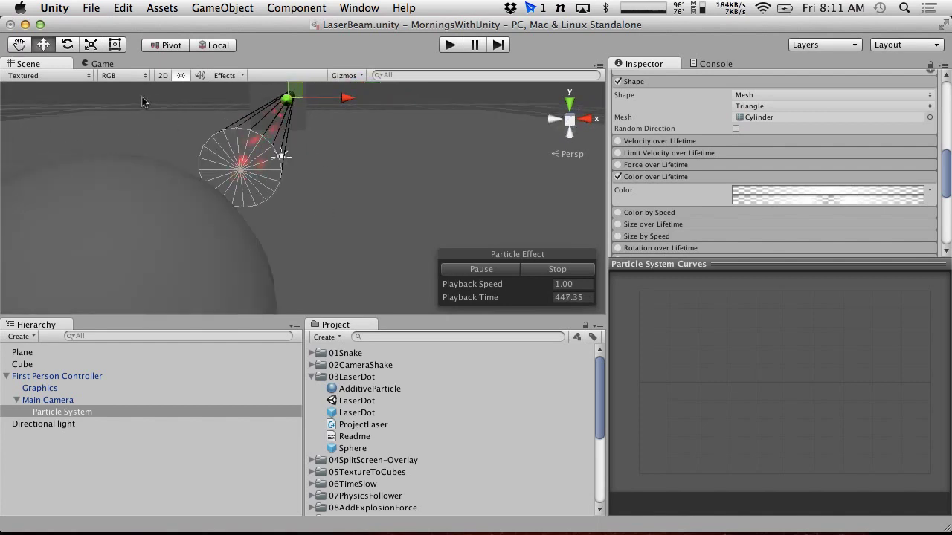
- Set the laser particles' Start Size to 0.05 with the Game view showing
left_click(117, 63)
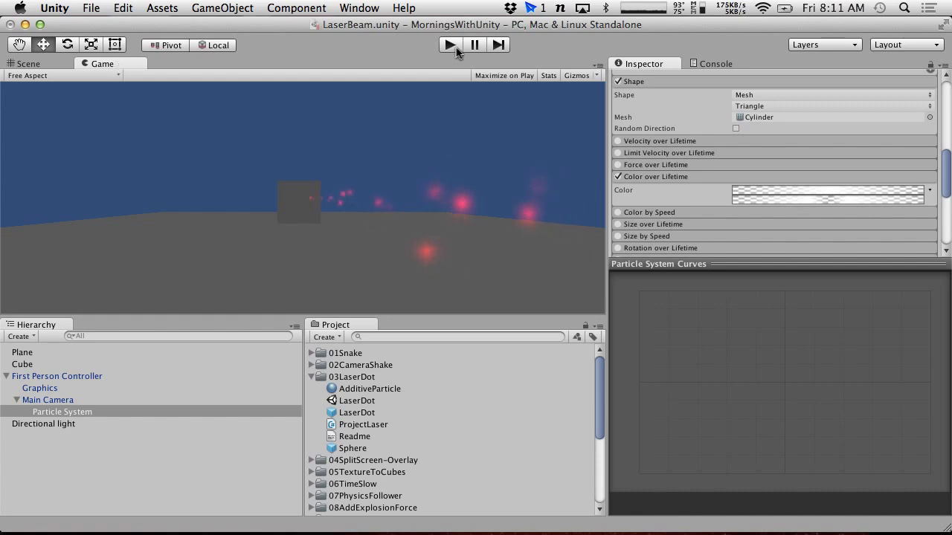
scroll(744, 222, "down", 10)
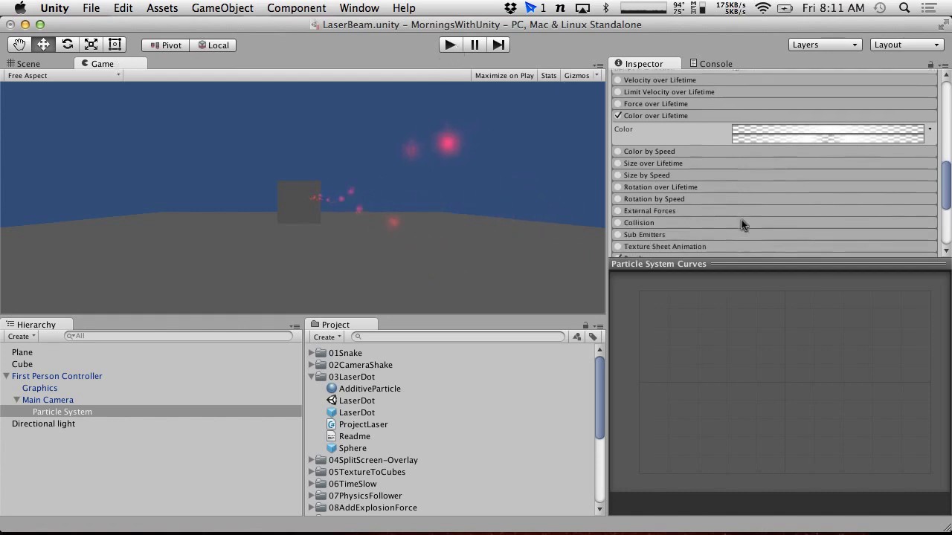
scroll(741, 225, "up", 15)
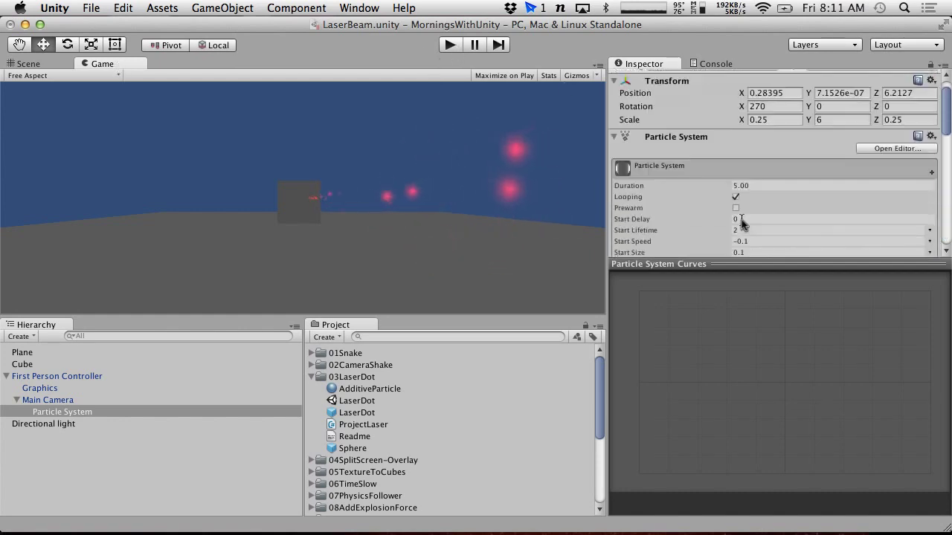
scroll(748, 227, "down", 3)
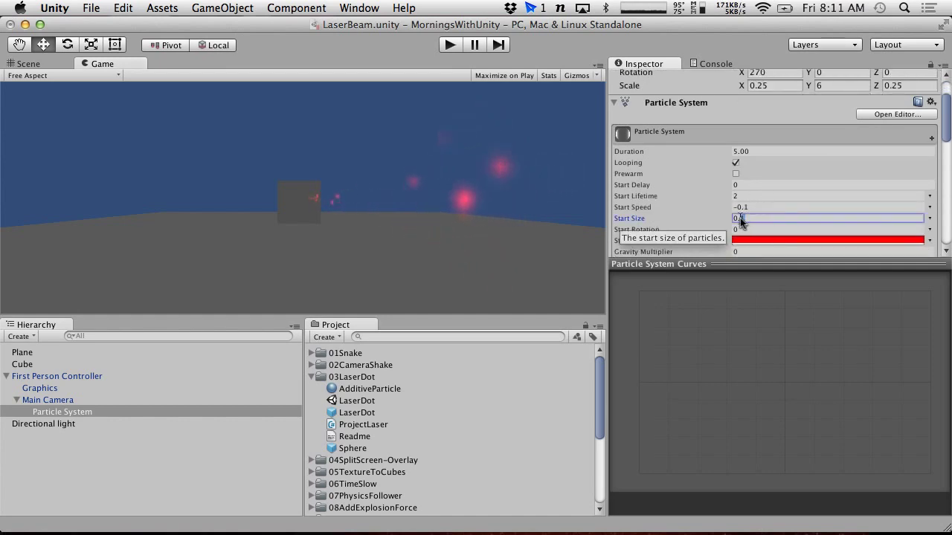
left_click(741, 220)
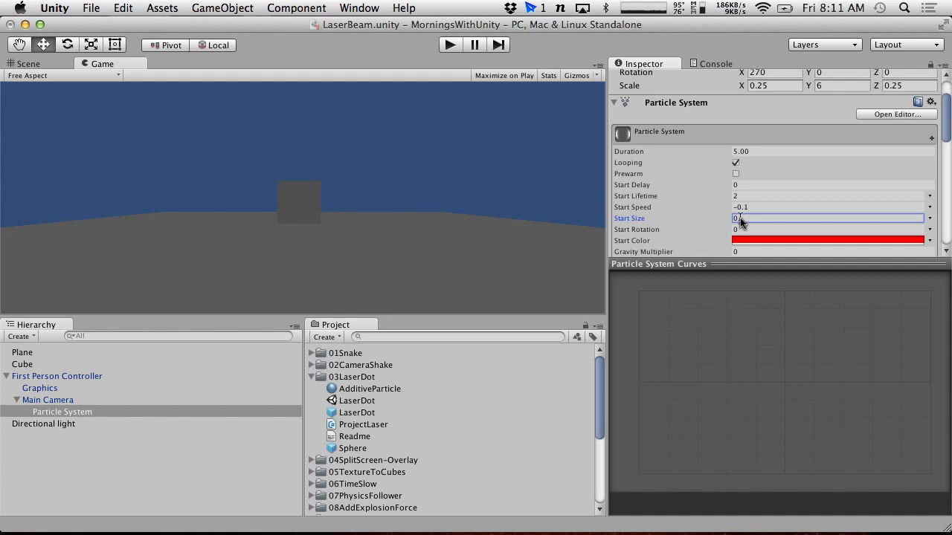
type("0.05")
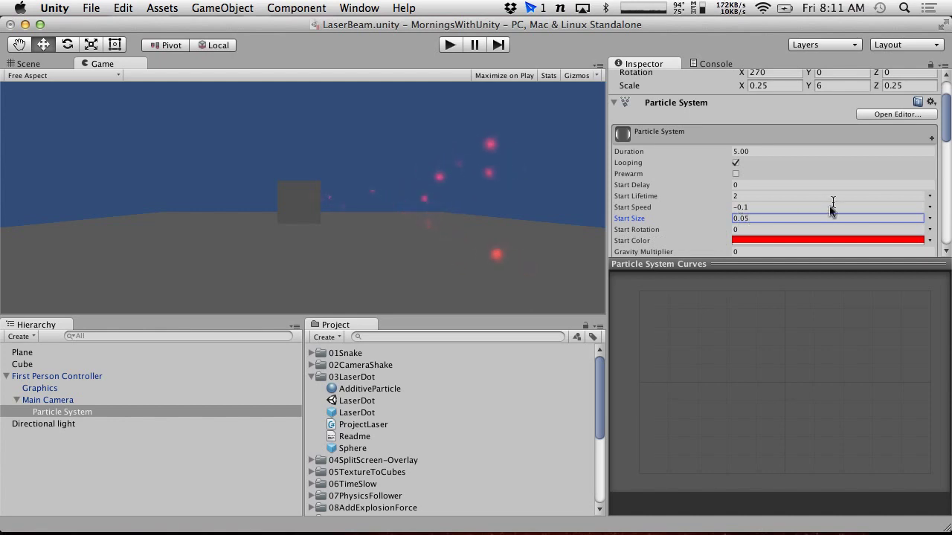
- Raise the Emission Rate to 50
scroll(787, 223, "down", 5)
left_click(761, 208)
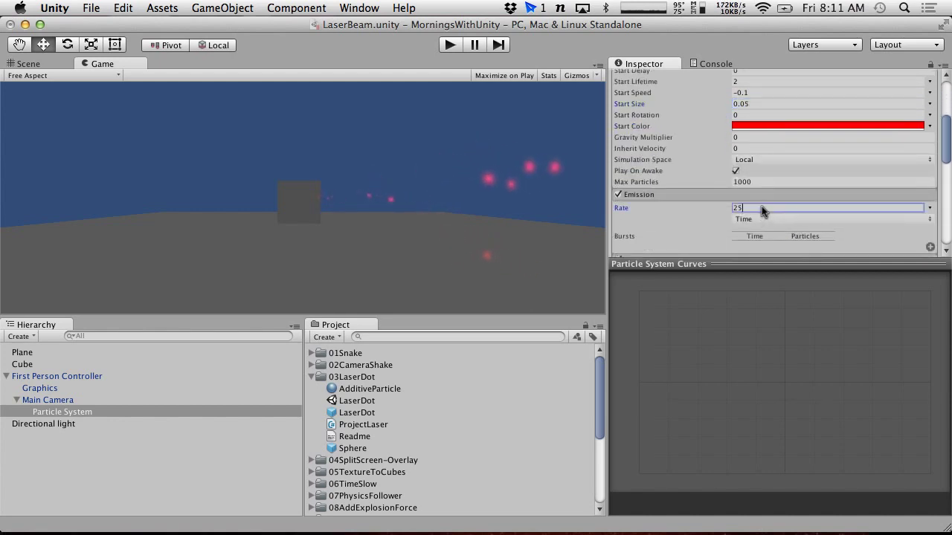
type("50")
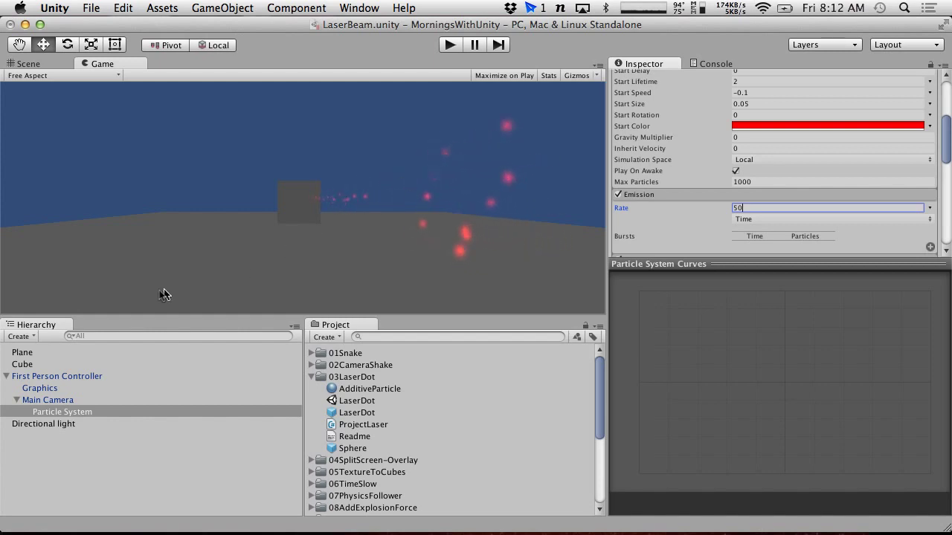
- Lower the laser emitter's Transform Position Z from 6.2127 to 5.91
scroll(711, 155, "up", 5)
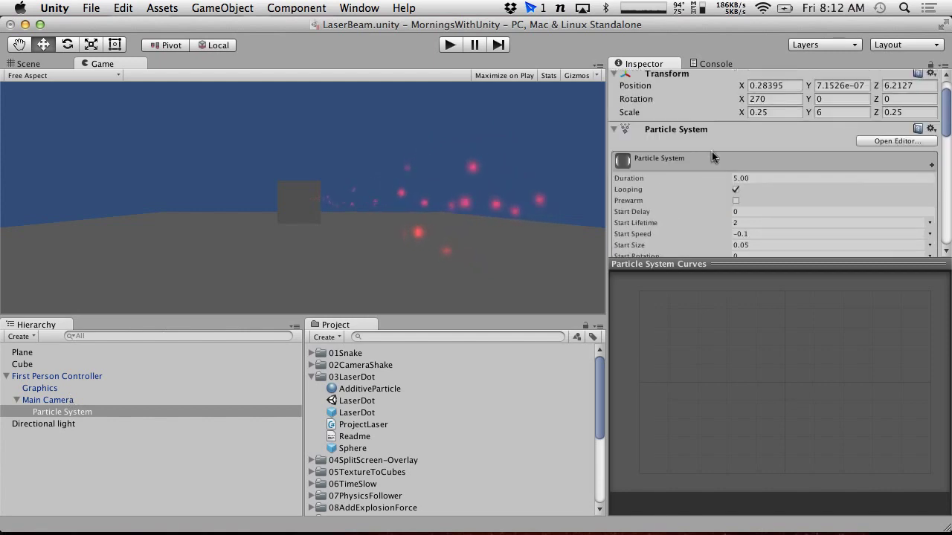
scroll(712, 152, "up", 1)
mouse_move(808, 107)
left_mouse_down()
mouse_move(792, 111)
mouse_move(803, 107)
left_mouse_up()
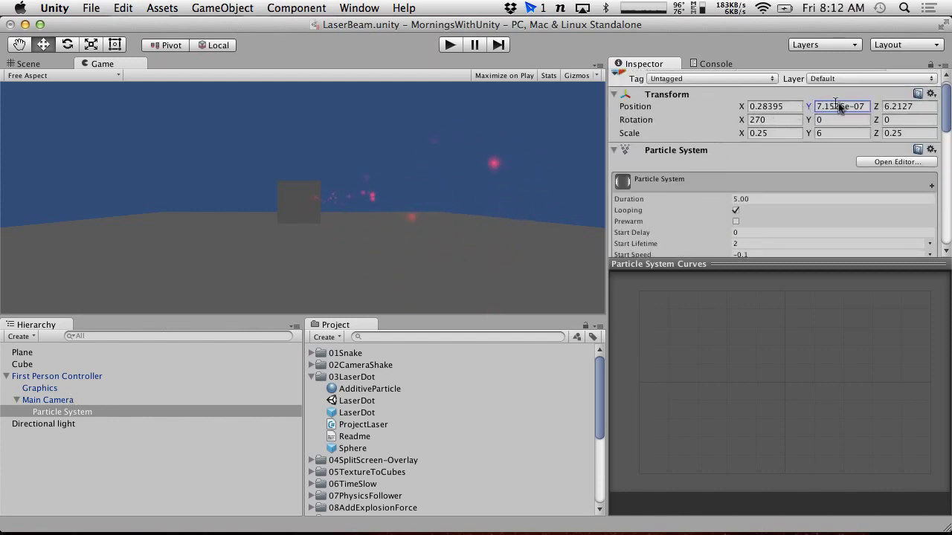
left_click(875, 108)
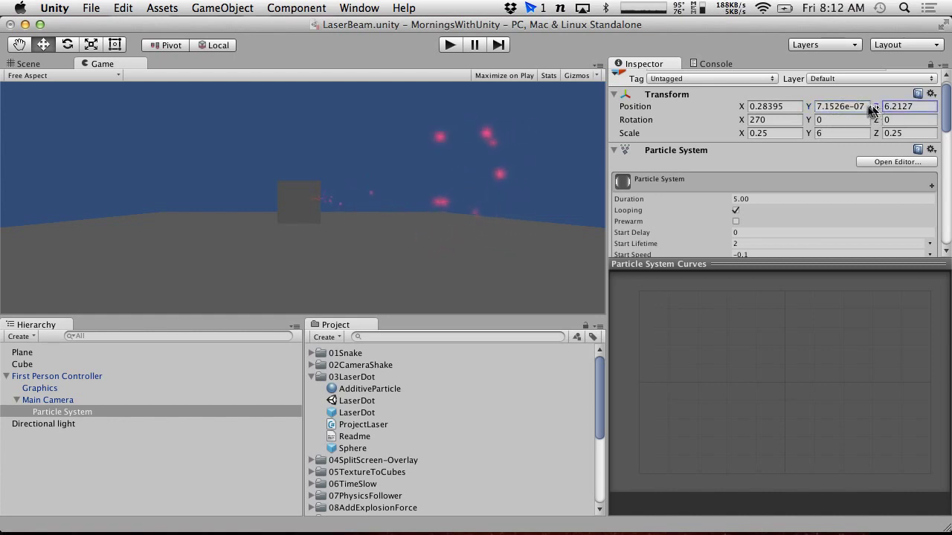
left_click_drag(873, 109, 866, 110)
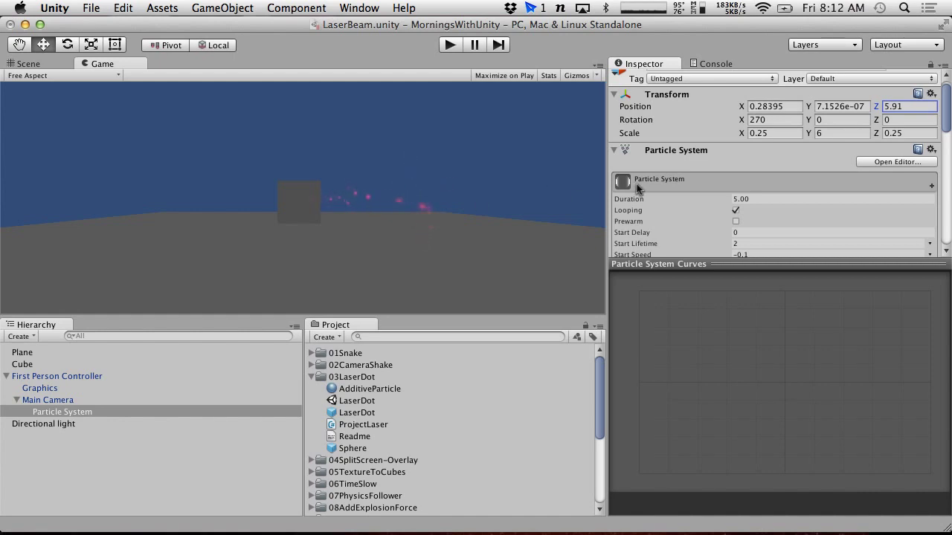
scroll(669, 186, "down", 15)
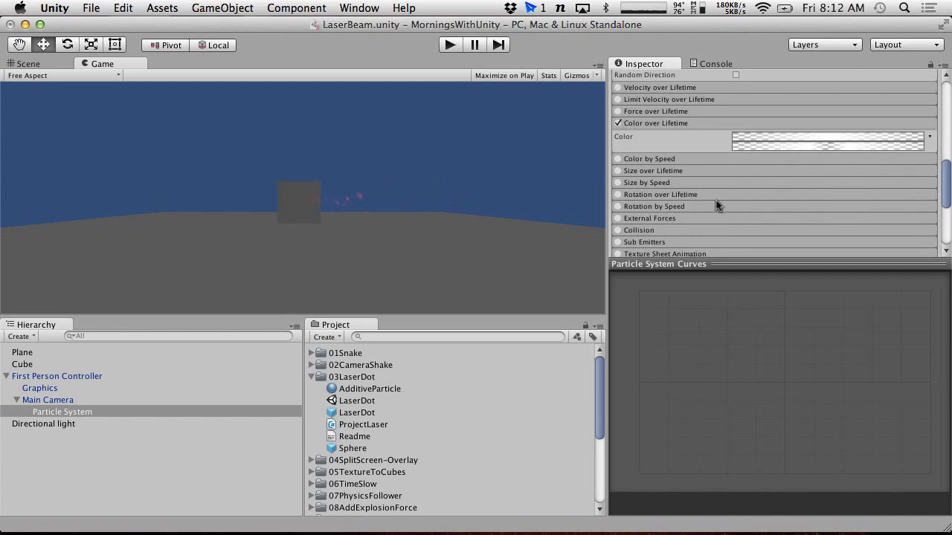
- Expand and enable the Force over Lifetime module on the laser particles
scroll(716, 201, "down", 3)
left_click(678, 173)
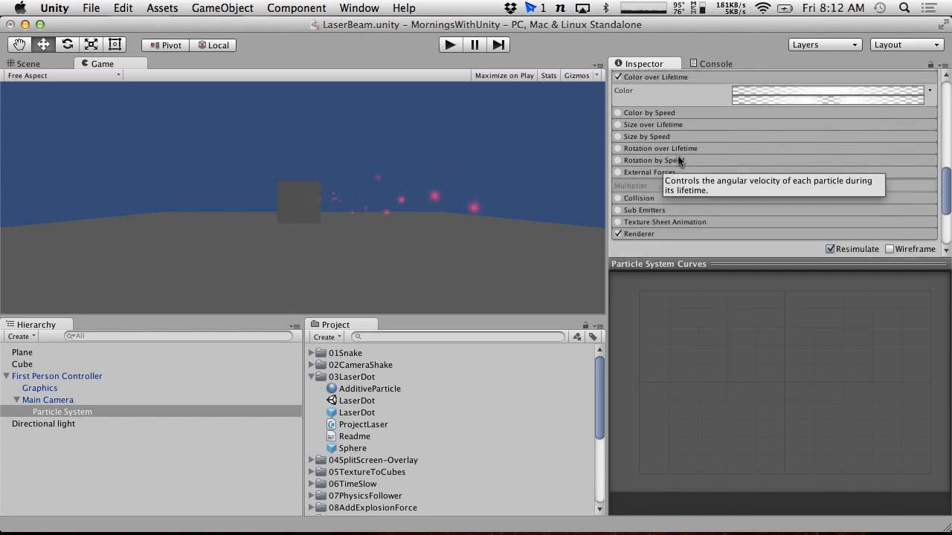
scroll(690, 157, "up", 6)
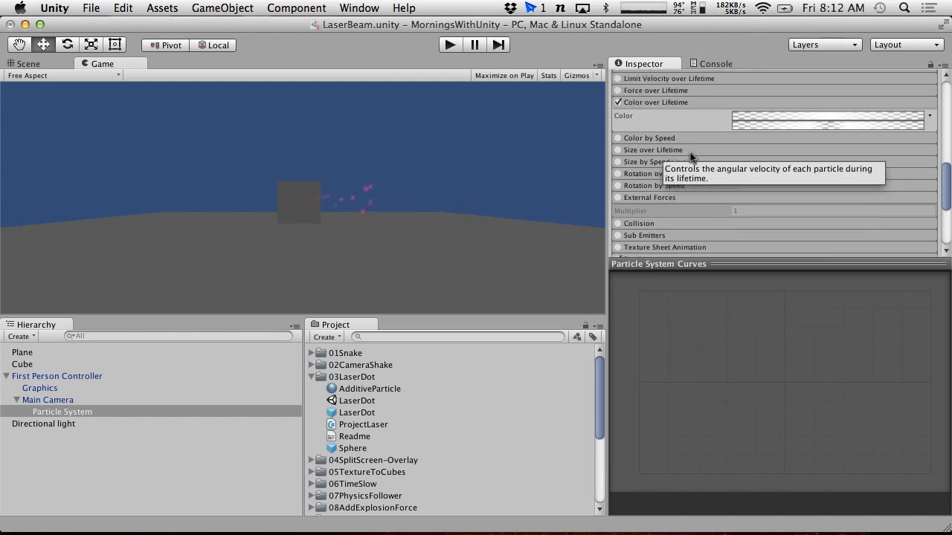
left_click(672, 157)
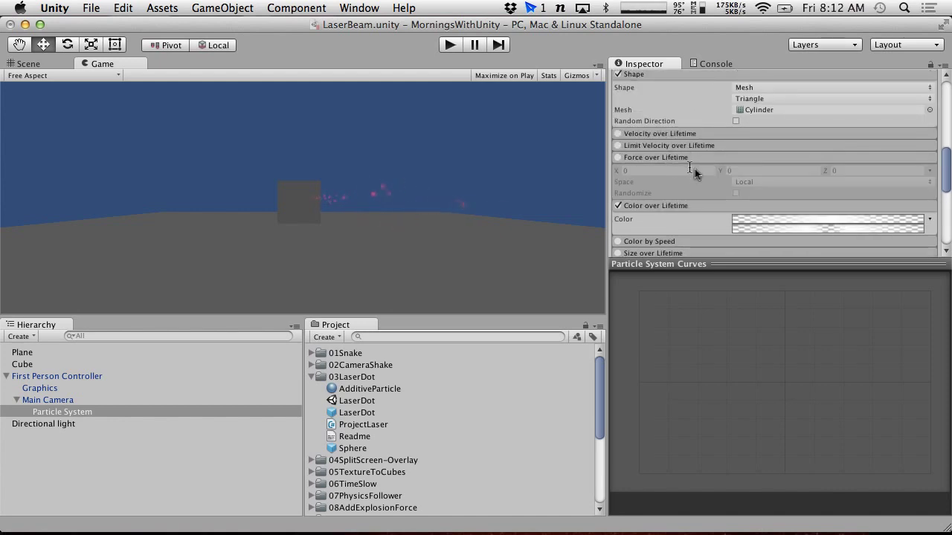
left_click(617, 158)
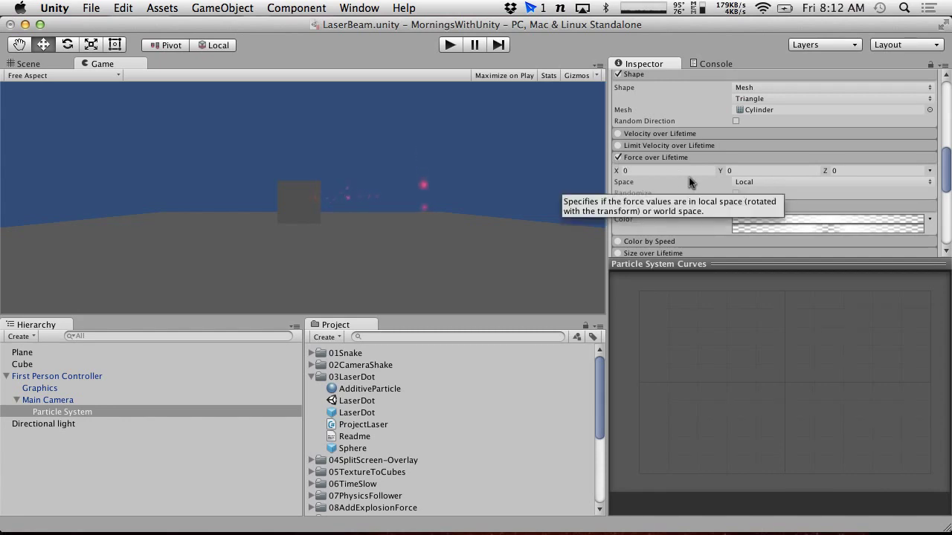
- Keep the force Constant at 0, 0, 0 in Local space, then bring up its value-mode choices
left_click(929, 171)
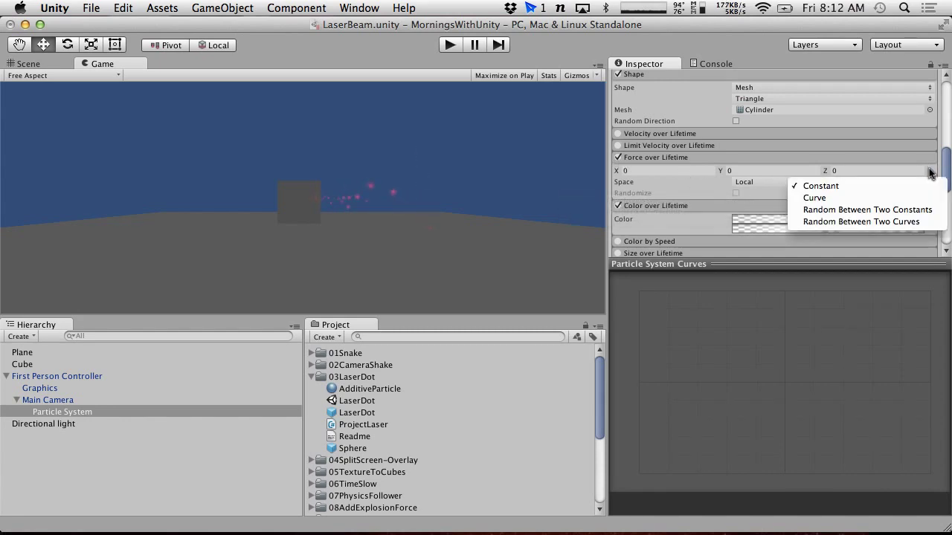
left_click(929, 171)
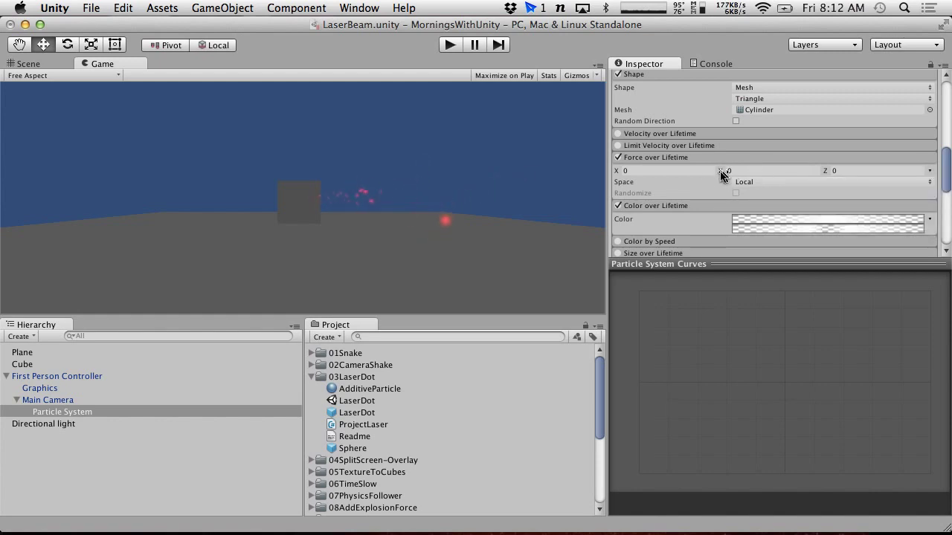
left_click(632, 171)
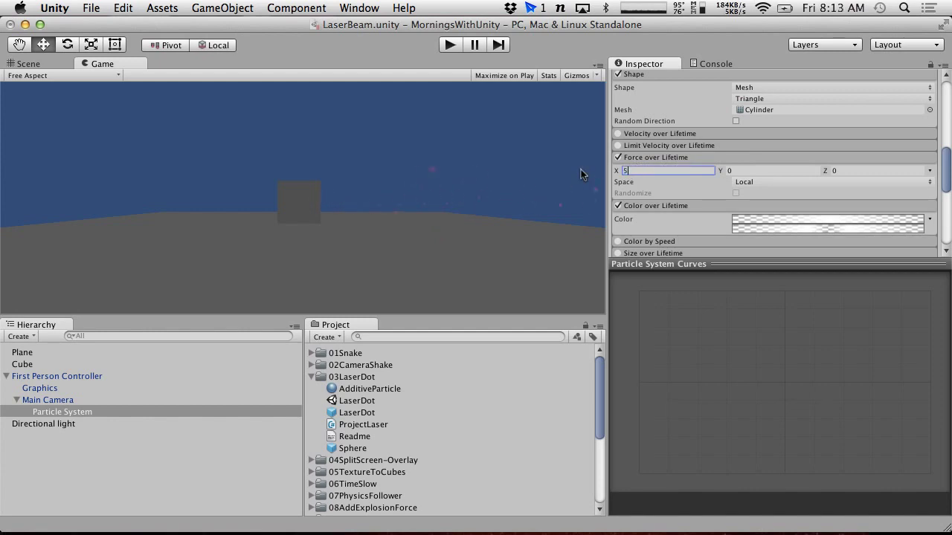
left_click(747, 181)
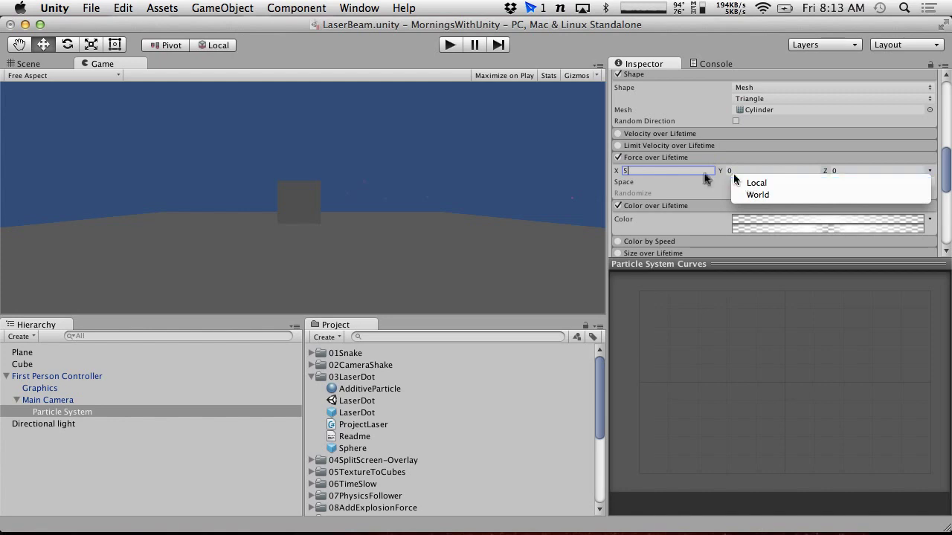
left_click(637, 171)
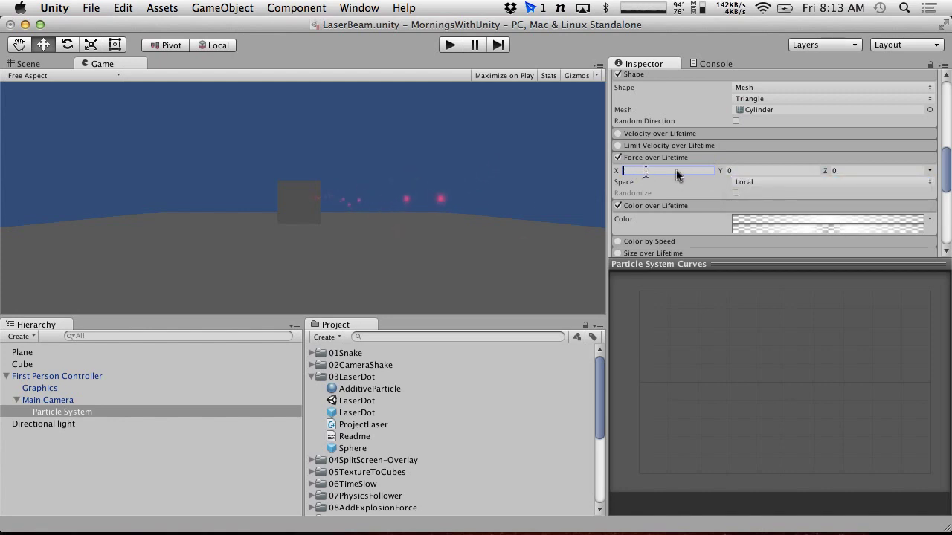
left_click(679, 183)
left_click(931, 171)
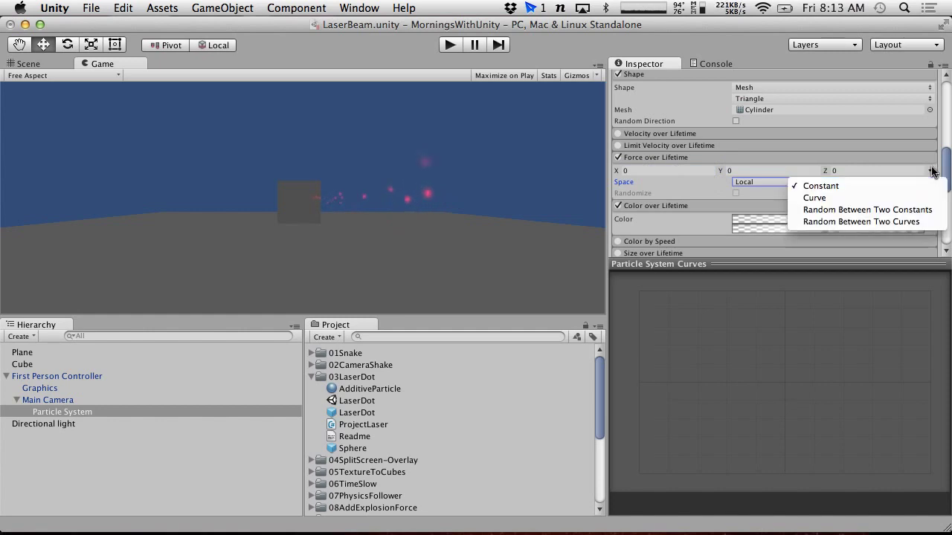
- Switch the force to Random Between Two Constants and enter the first-row X and Y values
left_click(925, 210)
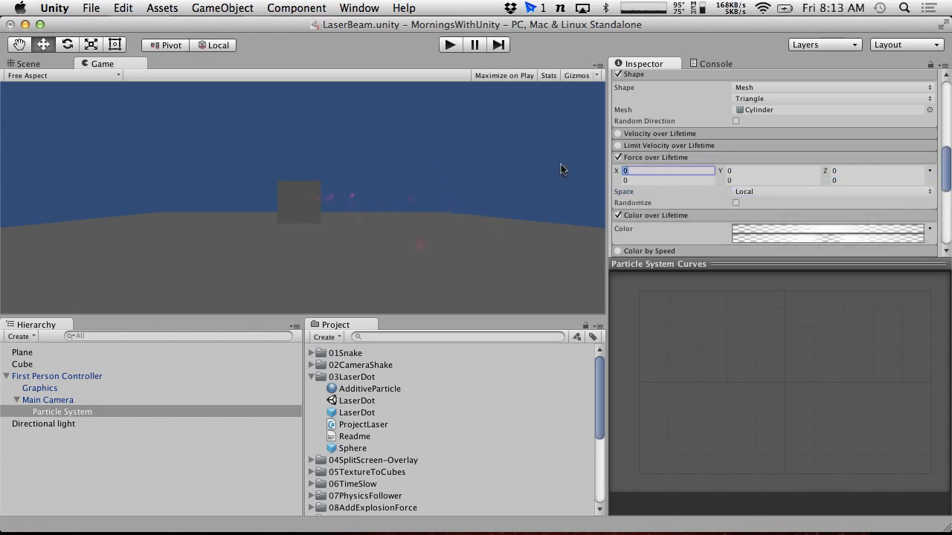
type("-1")
key("Tab")
key("BackSpace")
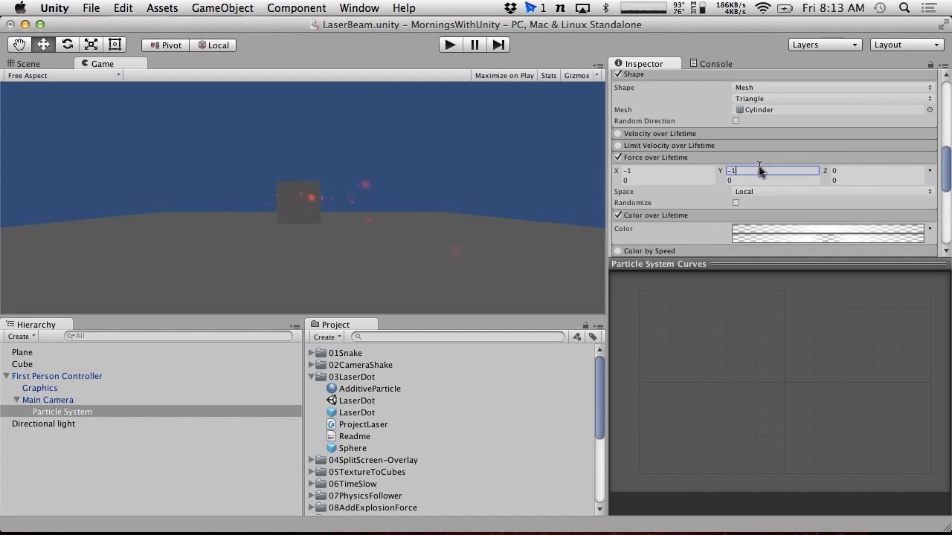
type("-1")
left_click(677, 172)
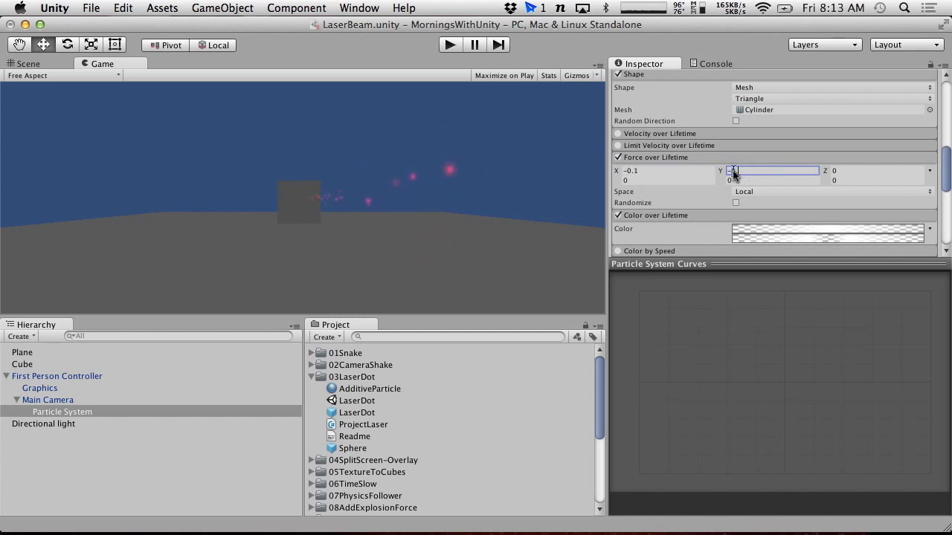
key("BackSpace")
type("0.1")
left_click(855, 171)
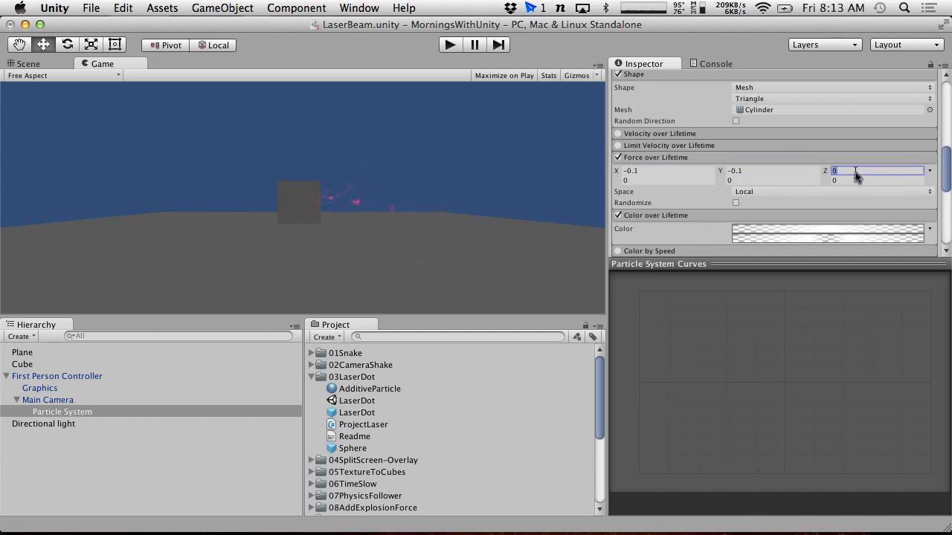
left_click(667, 181)
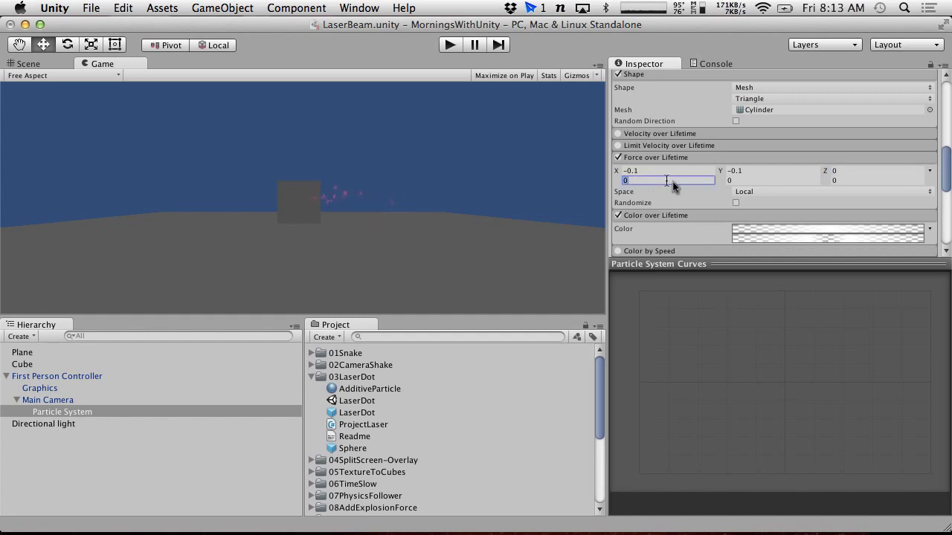
- Set the second-row X and Y force to 0.1, leaving Z at 0
left_click(664, 134)
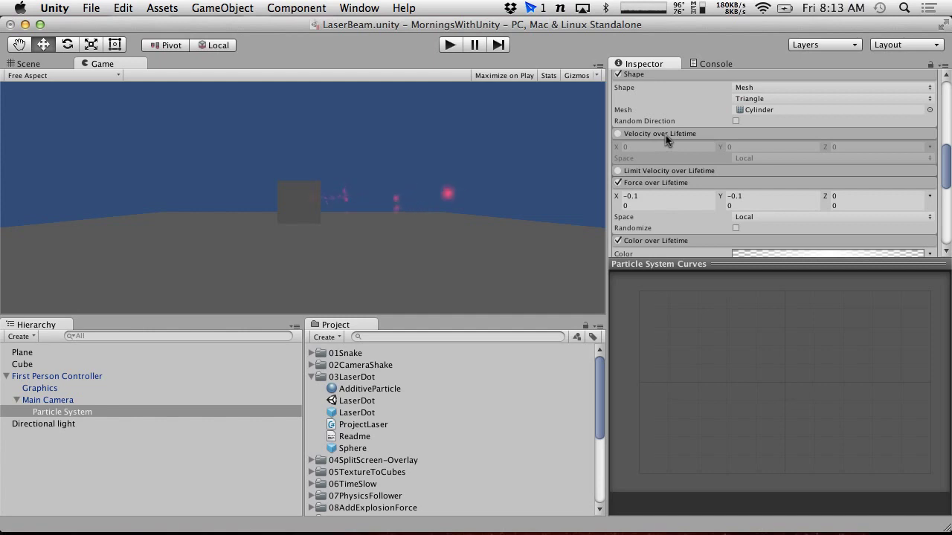
left_click(666, 136)
left_click(666, 145)
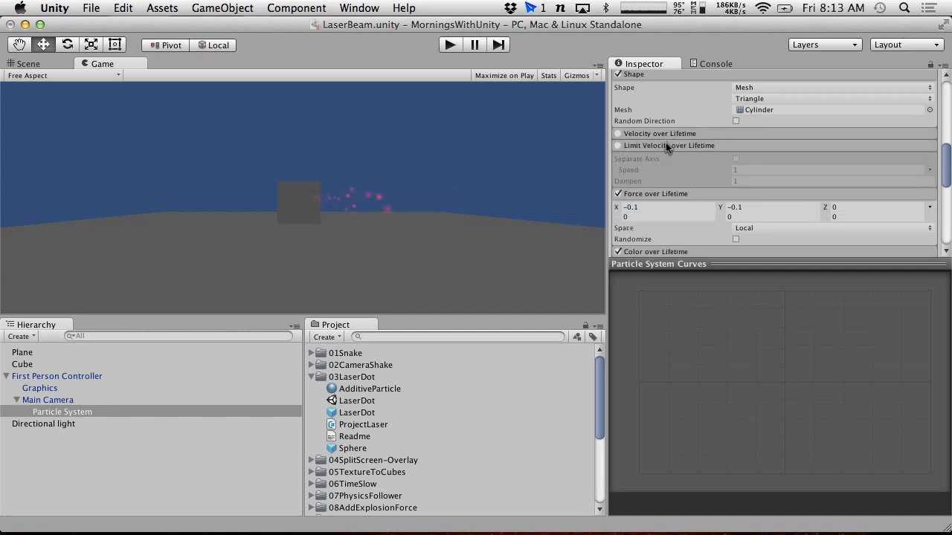
left_click(668, 145)
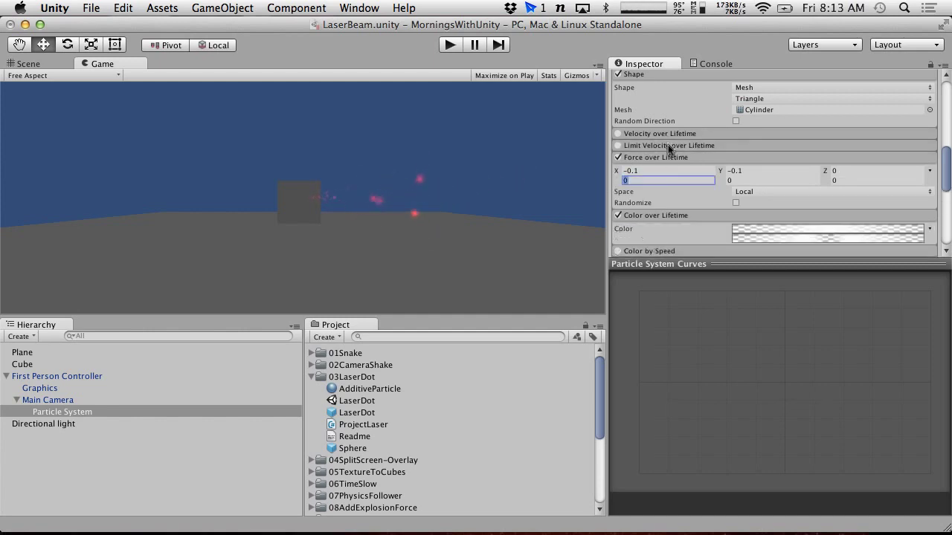
left_click(648, 183)
type("0.1")
left_click(741, 181)
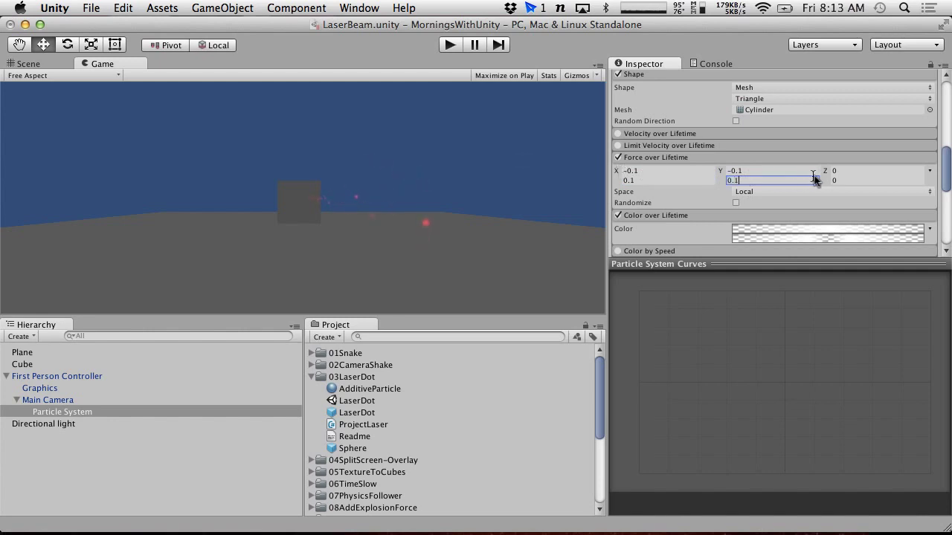
key("Tab")
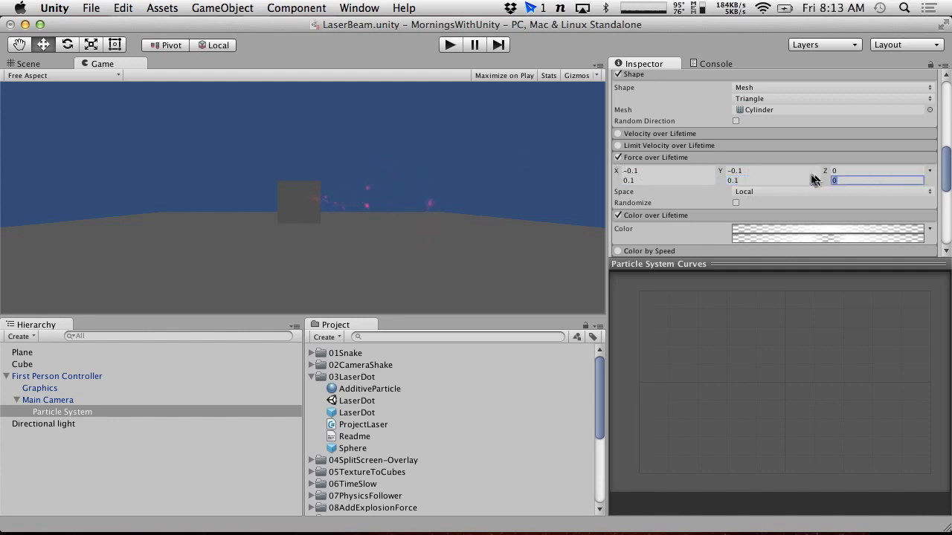
left_click(899, 172)
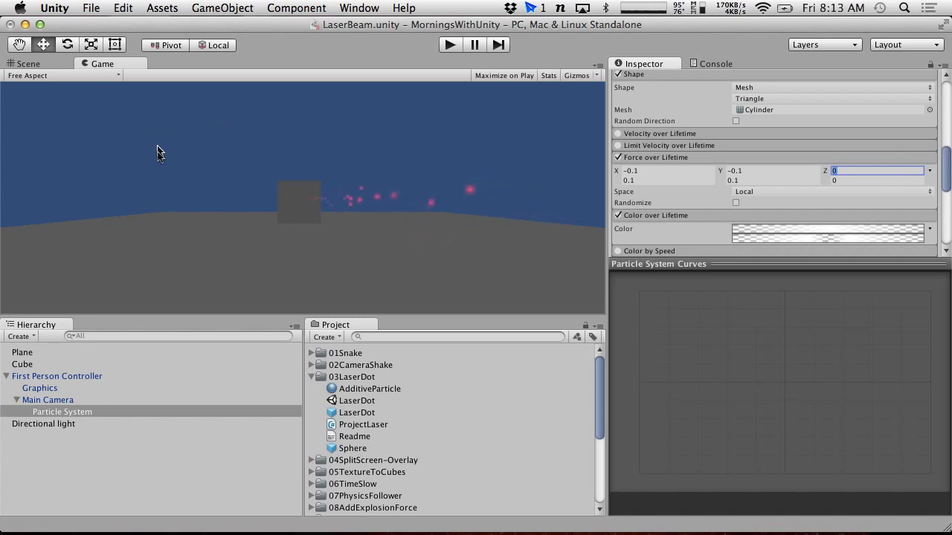
left_click(44, 377)
left_click(29, 63)
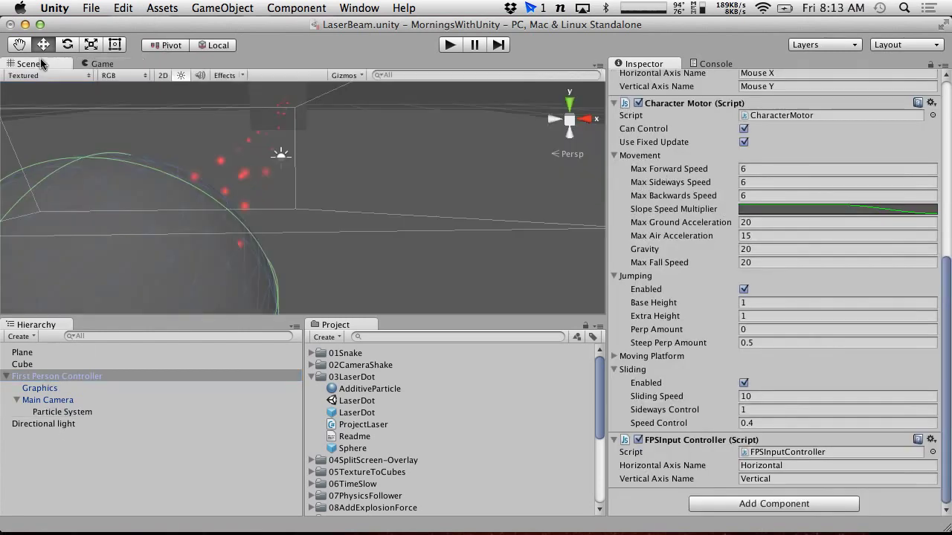
key("f")
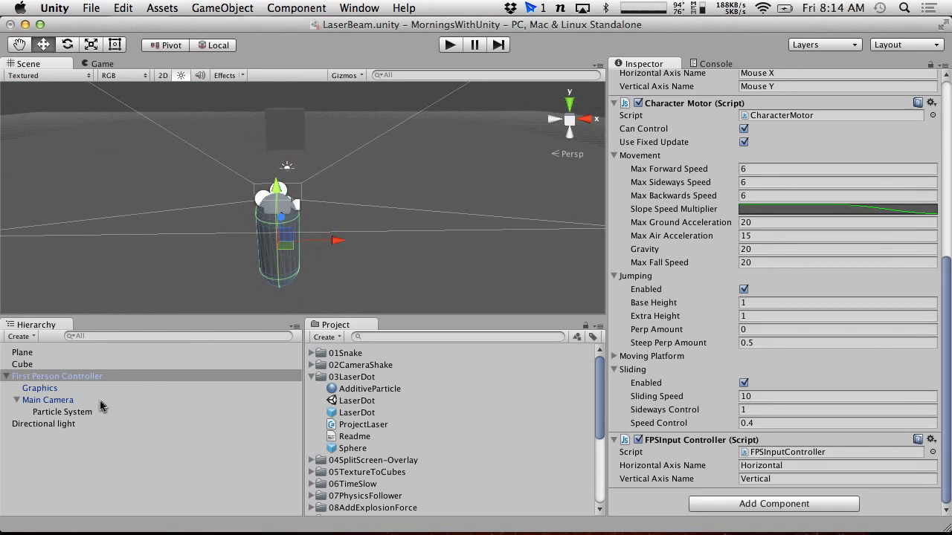
left_click(101, 406)
left_click_drag(101, 277, 454, 185, "alt")
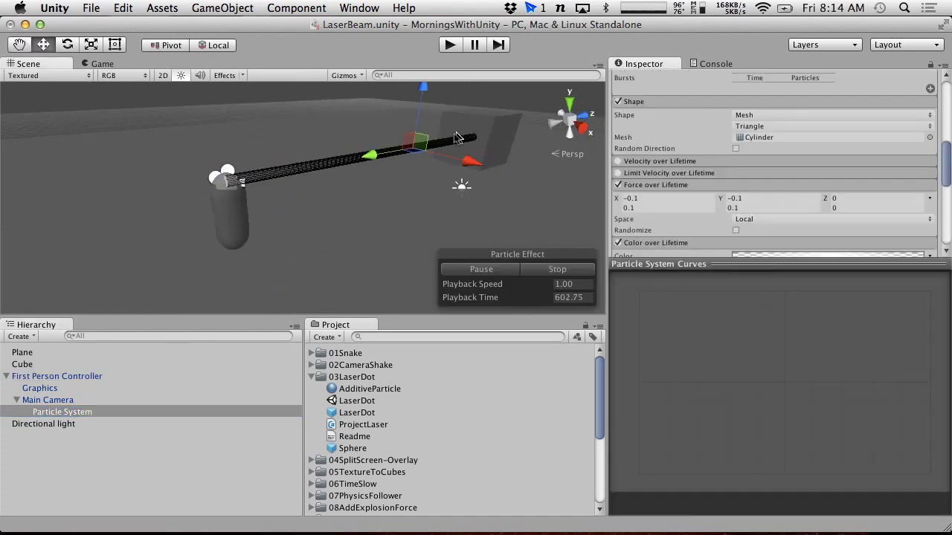
left_click_drag(392, 159, 407, 154)
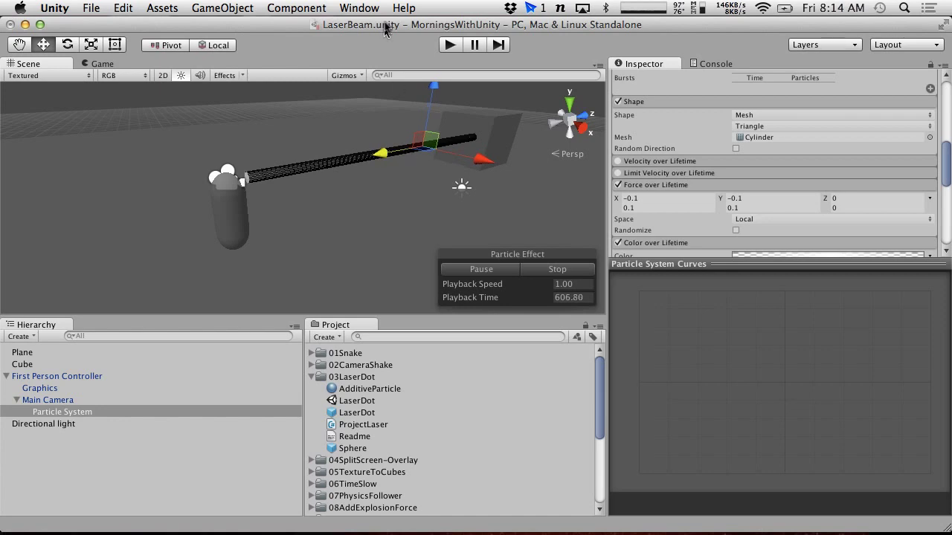
left_click(114, 63)
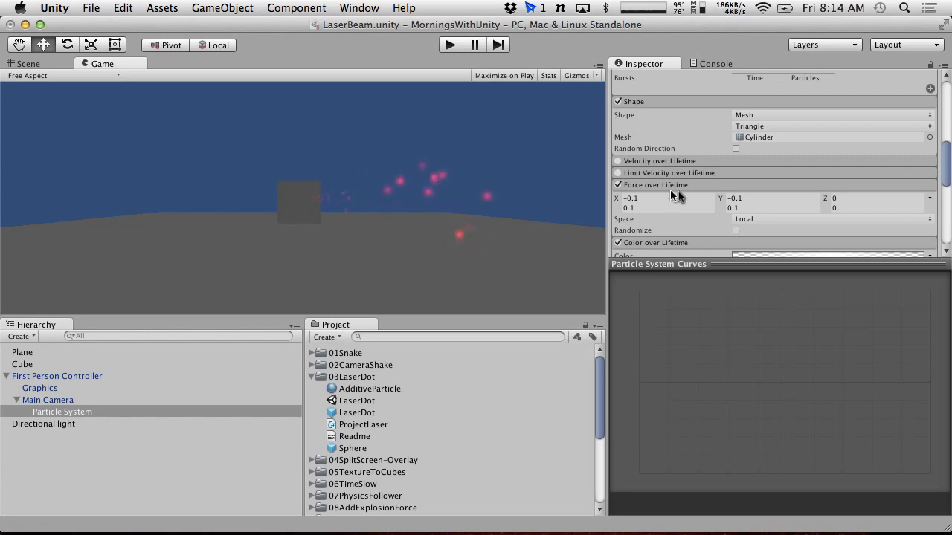
scroll(678, 191, "up", 2)
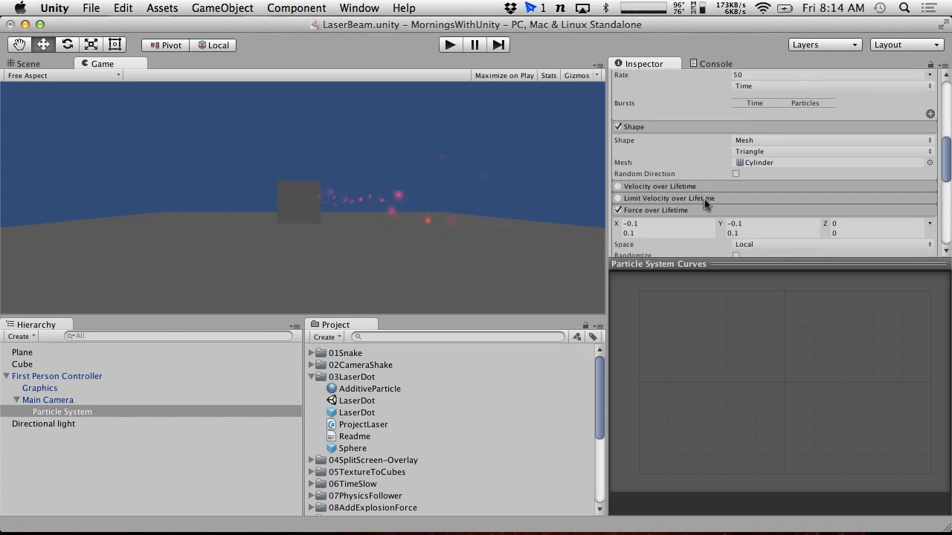
- Enable Limit Velocity over Lifetime with Separate Axis and set the X and Y limits to 0
left_click(705, 199)
left_click(618, 199)
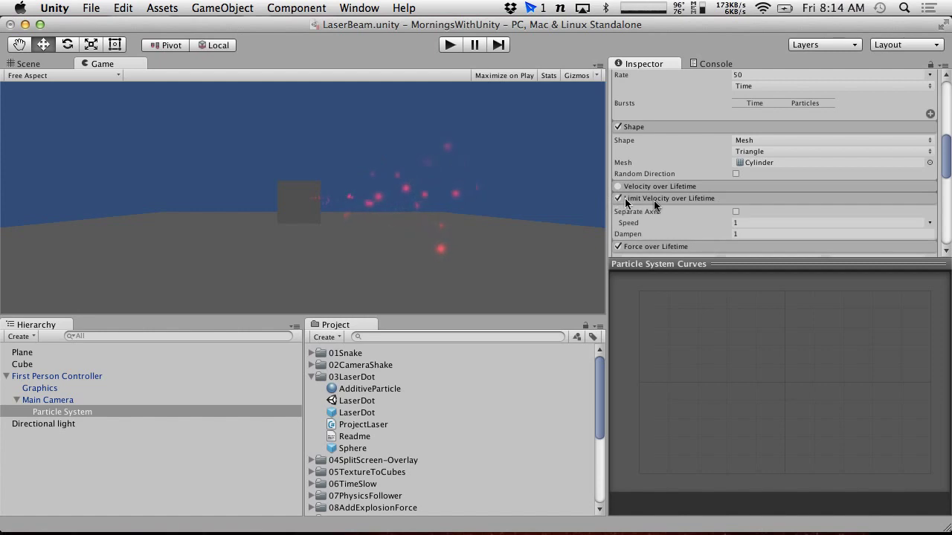
scroll(674, 205, "down", 3)
left_click(735, 173)
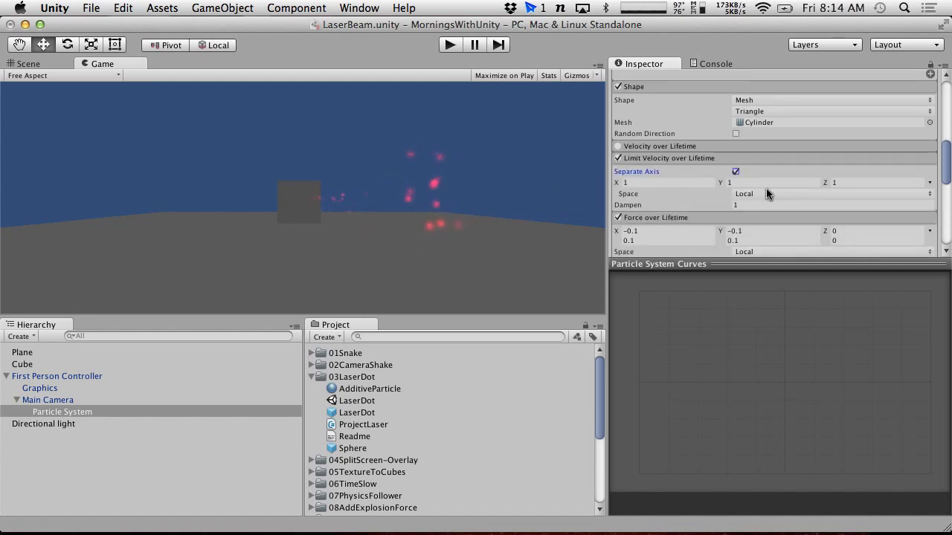
left_click(766, 185)
type("0")
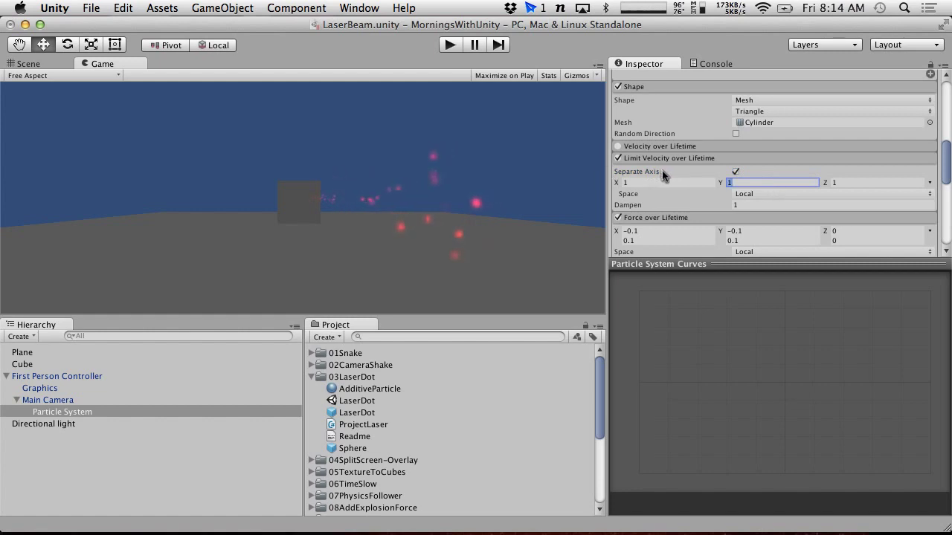
left_click(665, 182)
type("0")
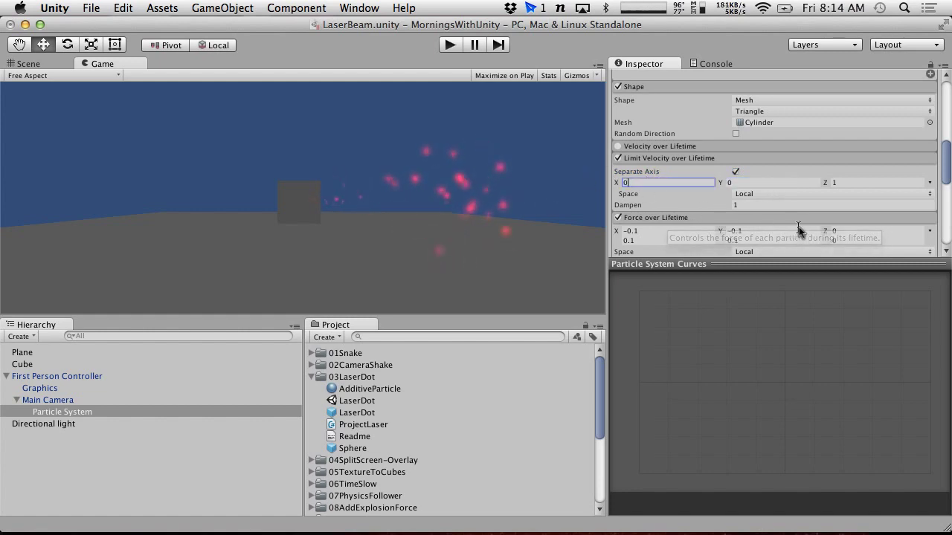
- Keep the velocity limit's Dampen at 1
left_click(760, 205)
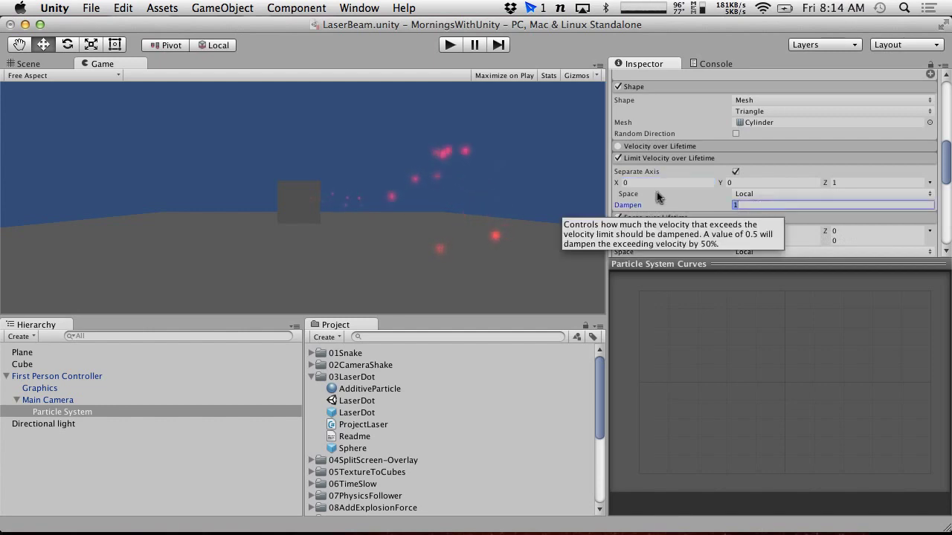
double_click(799, 205)
type("0")
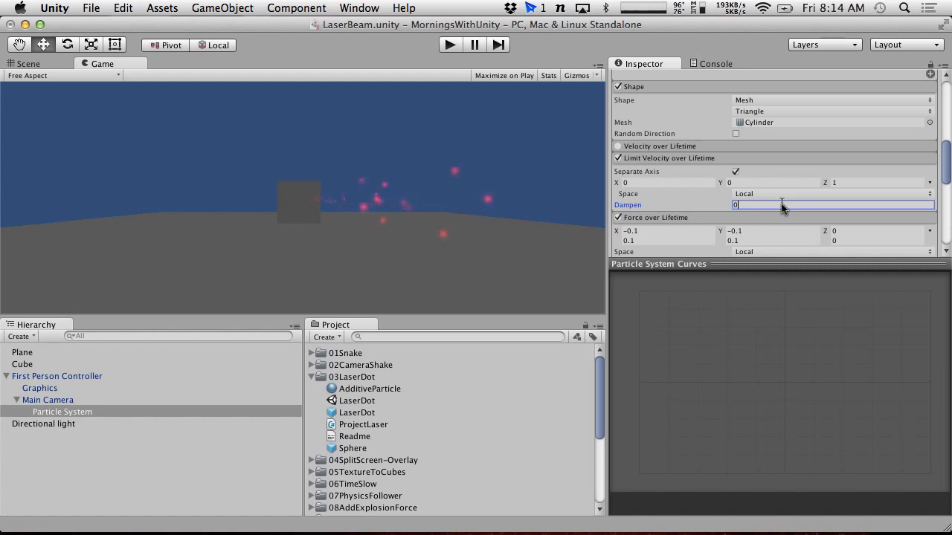
left_click_drag(669, 206, 675, 206)
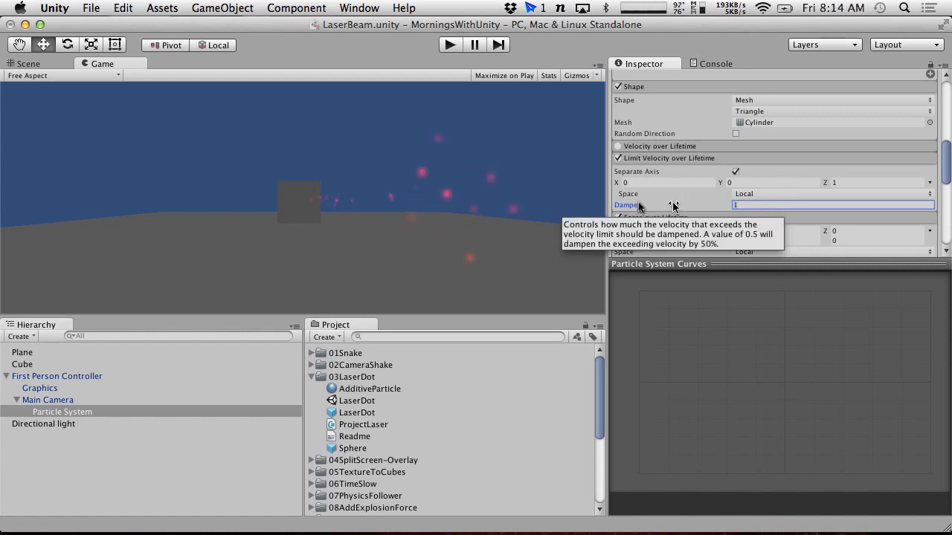
left_click(433, 209)
key("w")
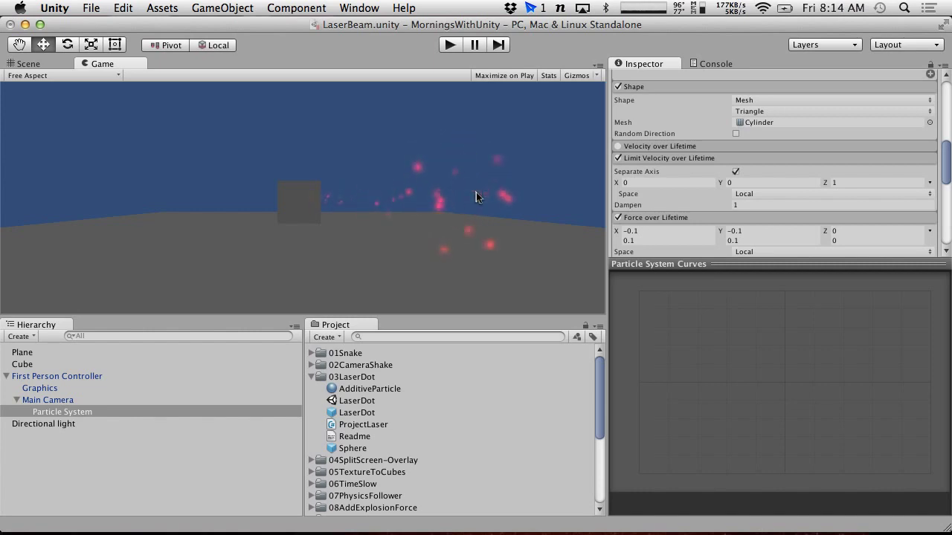
scroll(727, 205, "down", 3)
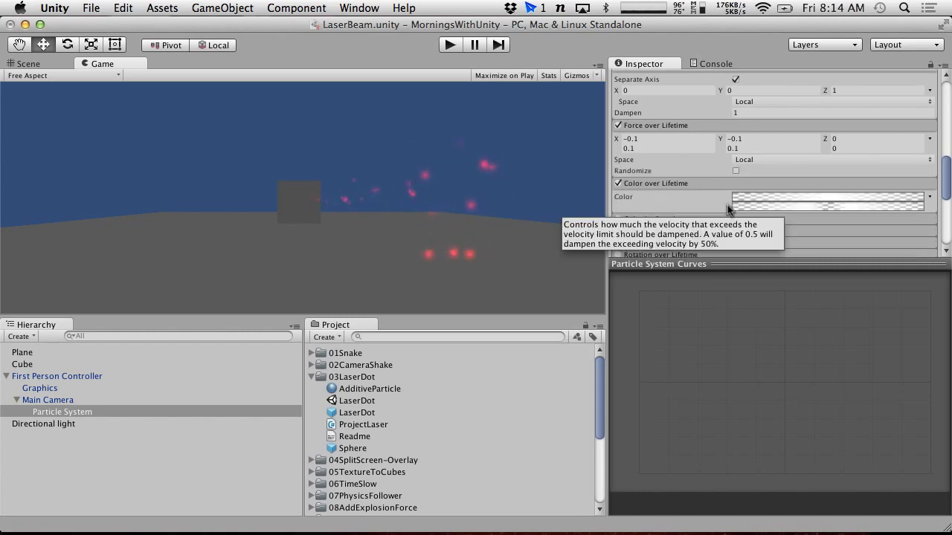
- Enter force values of -1 minimum and 1 maximum on X and Y
left_click(650, 143)
type("-1")
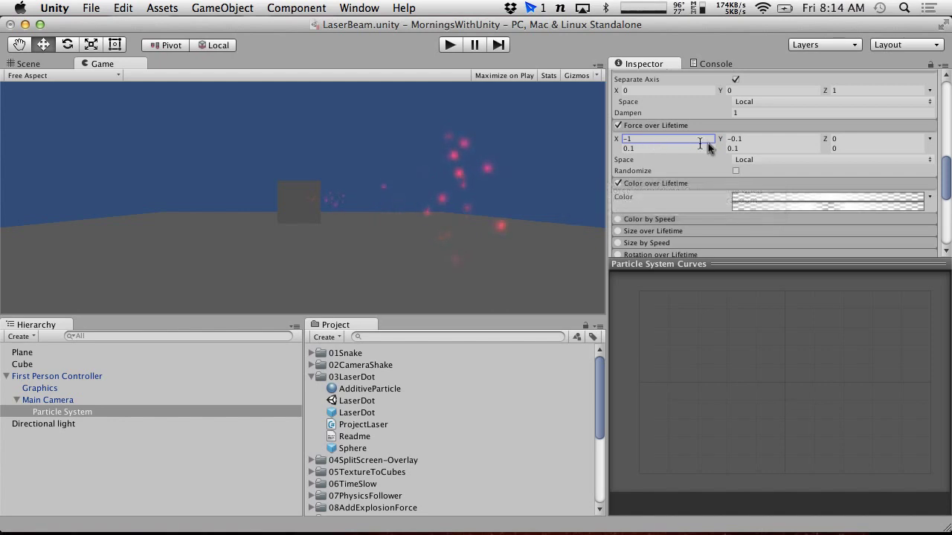
key("Tab")
type("-1")
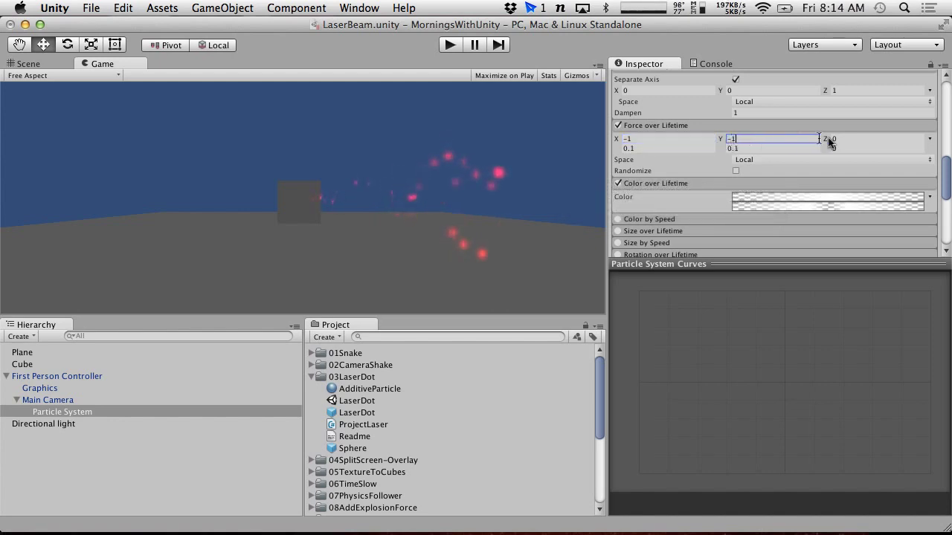
left_click(855, 138)
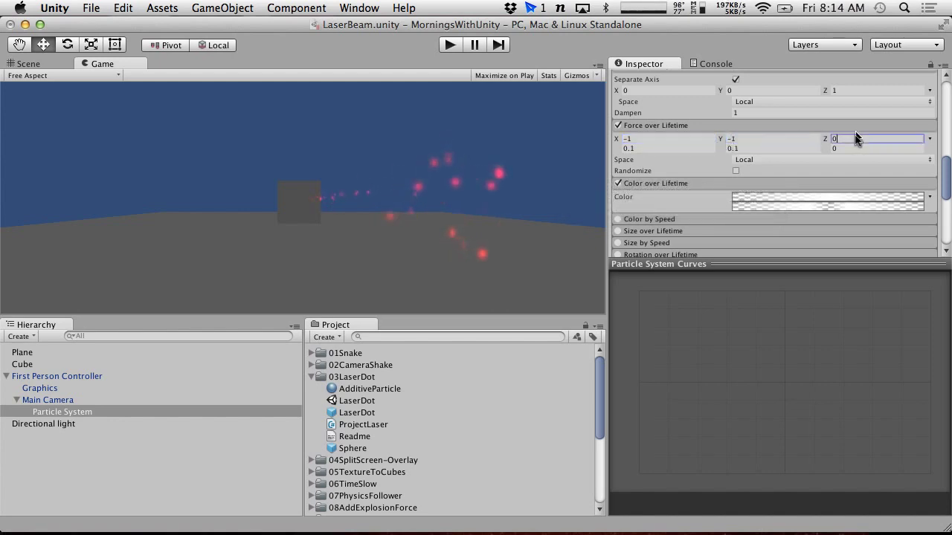
left_click(748, 148)
type("1")
left_click(678, 148)
type("1")
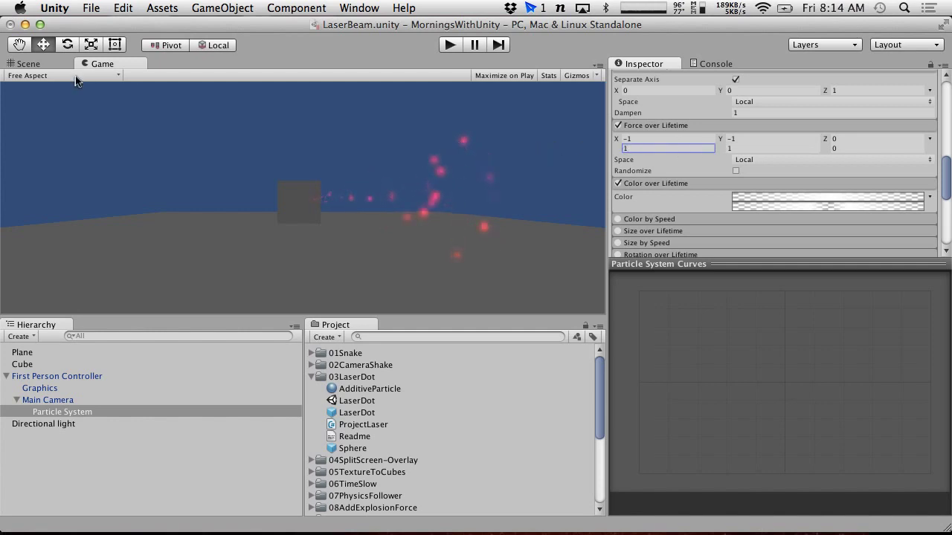
- Compare the particle beam with Limit Velocity over Lifetime toggled off and back on
left_click(29, 64)
left_click(104, 64)
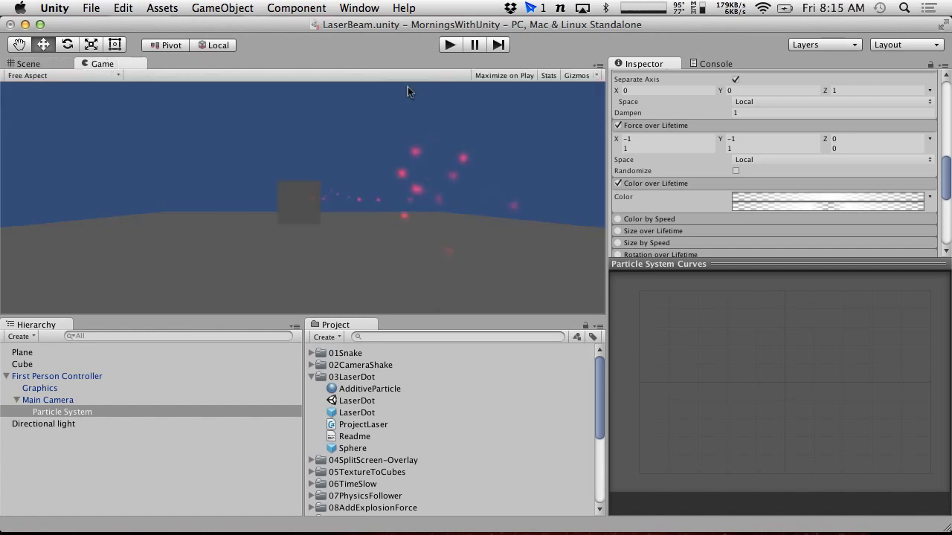
scroll(699, 157, "up", 2)
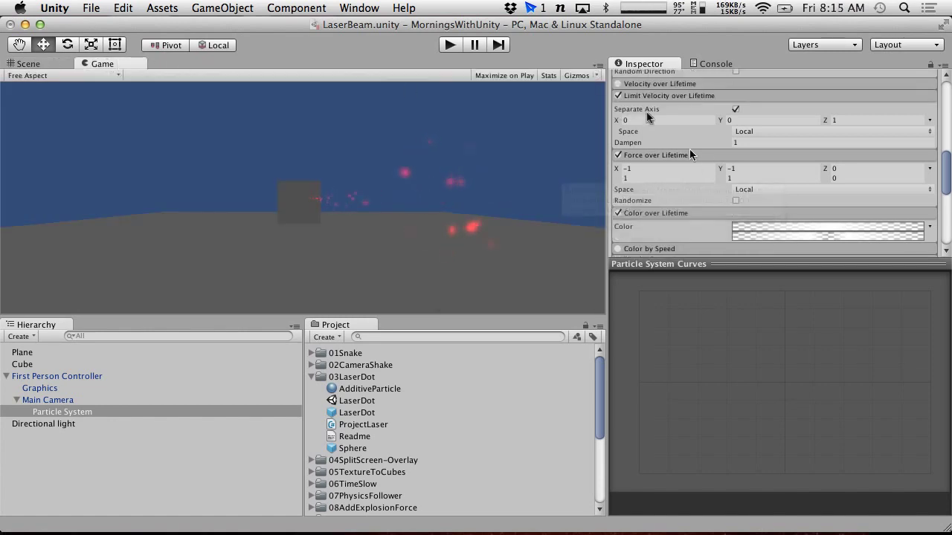
left_click(617, 95)
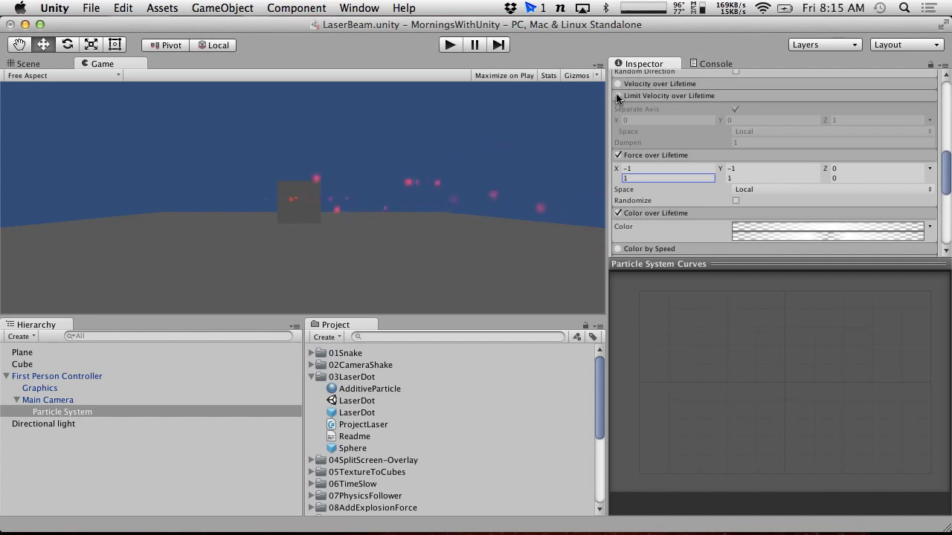
left_click(618, 96)
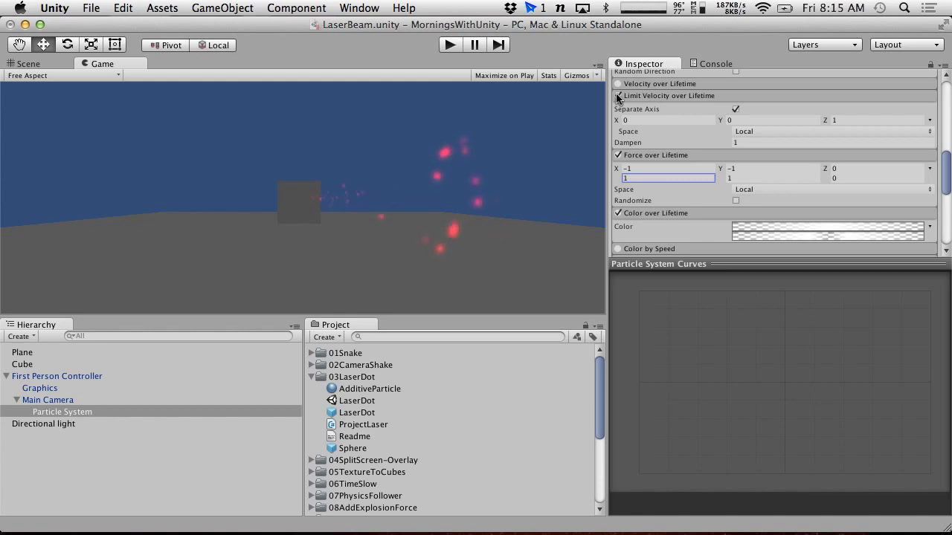
left_click(23, 63)
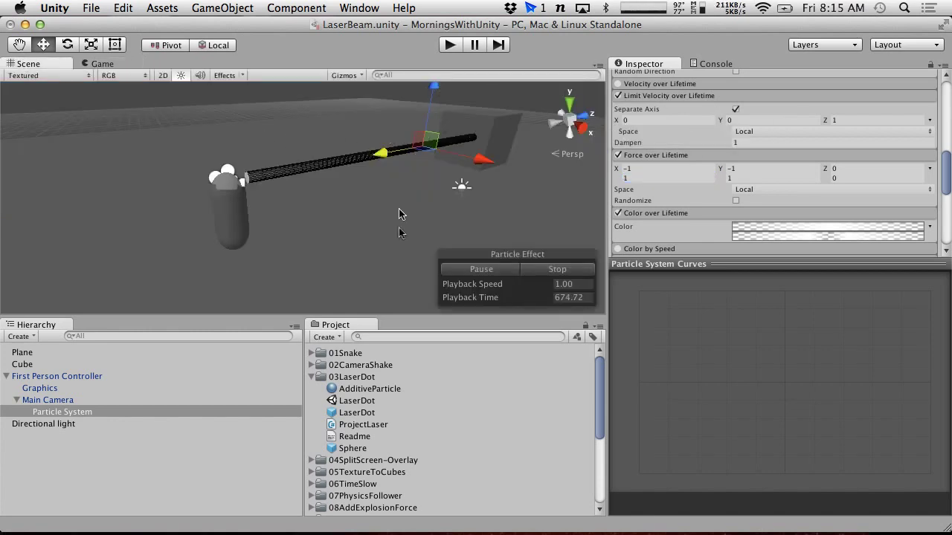
left_click(90, 64)
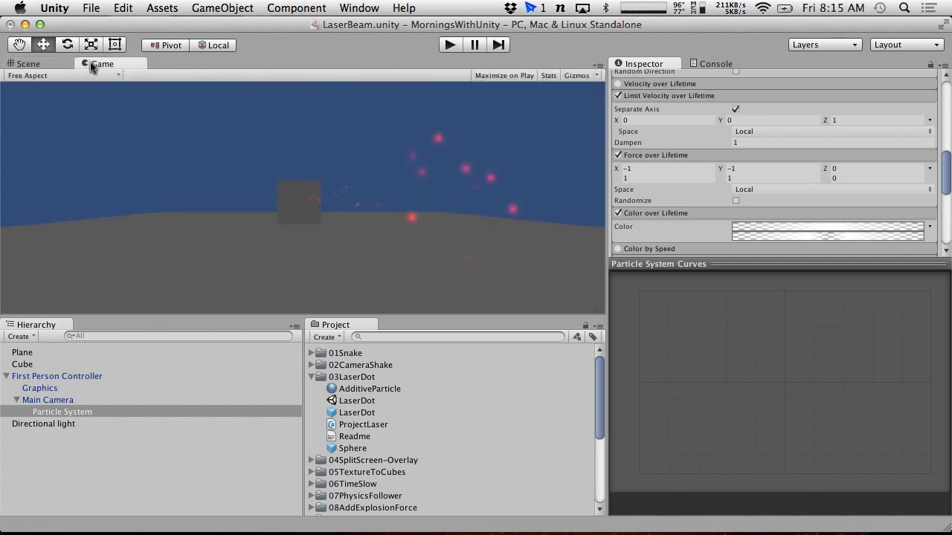
- Set the velocity limits to 0 on Z and 1 on Y
left_click(856, 120)
type("0")
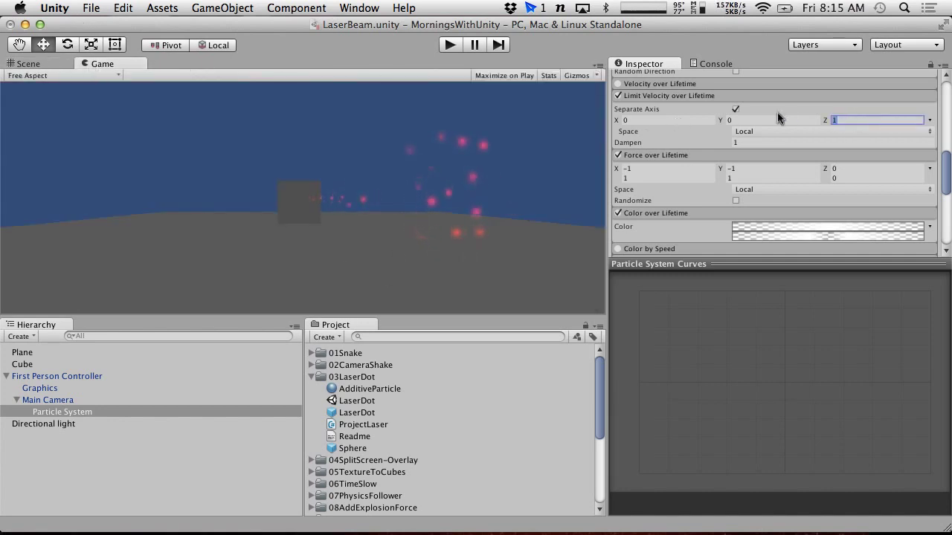
left_click(746, 121)
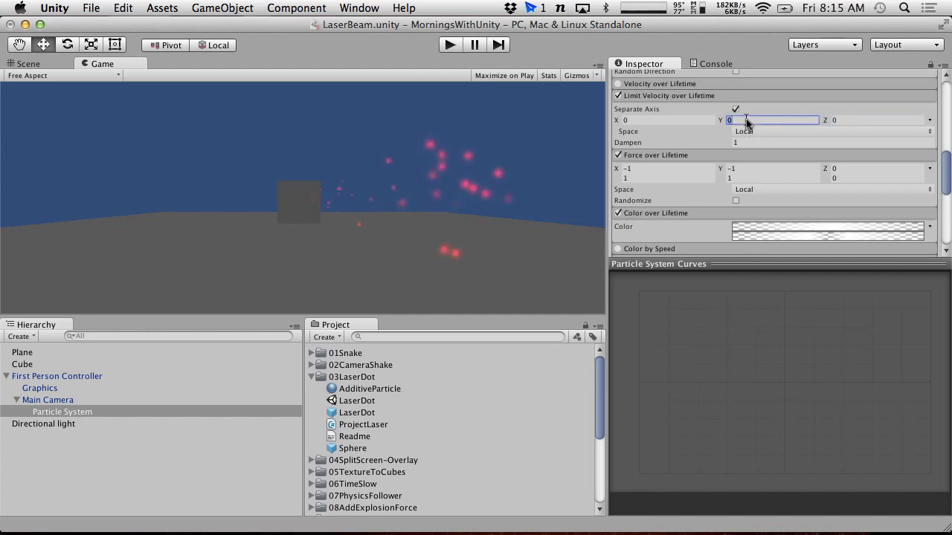
left_click(35, 66)
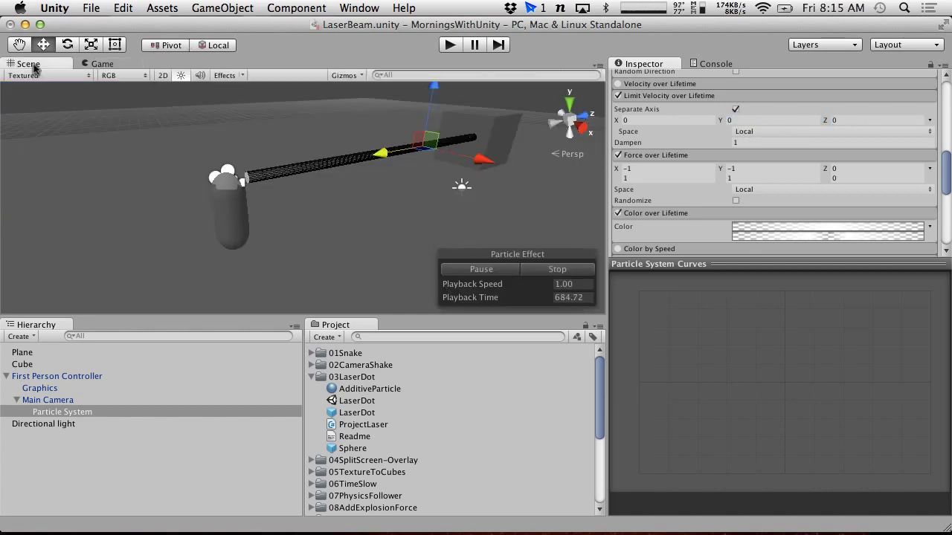
left_click(91, 65)
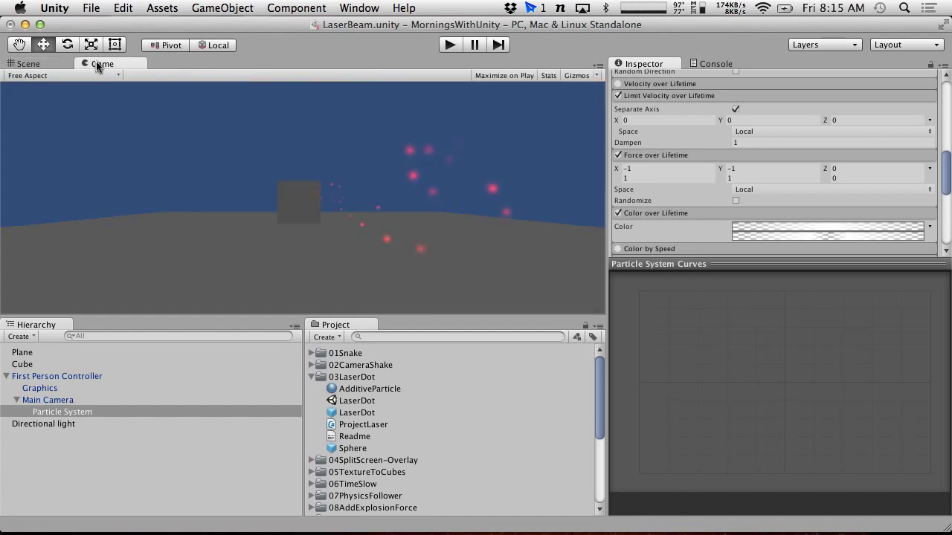
left_click(776, 120)
type("1")
- Set the force Y range to 0 and 0 and the Z range to -1 and 1
left_click(837, 169)
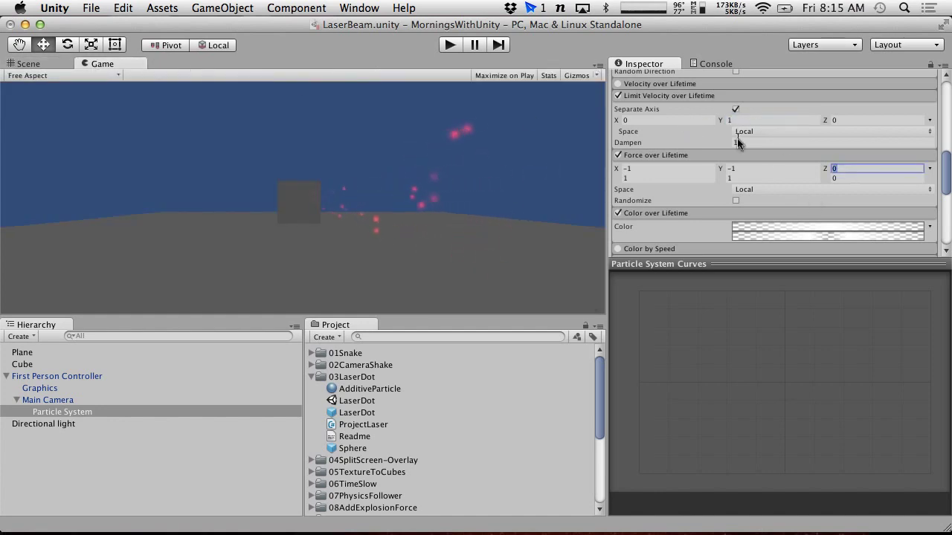
type("-1")
left_click(739, 170)
type("0")
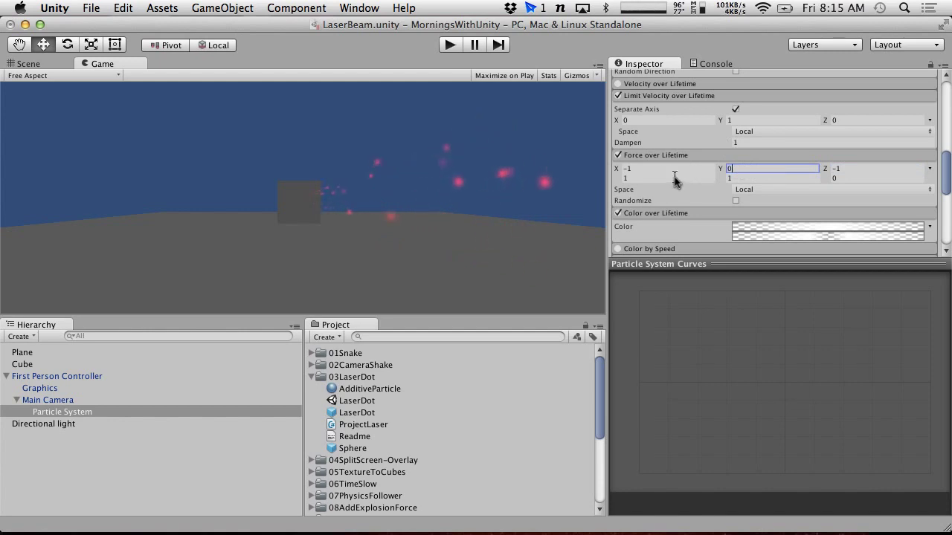
left_click(734, 179)
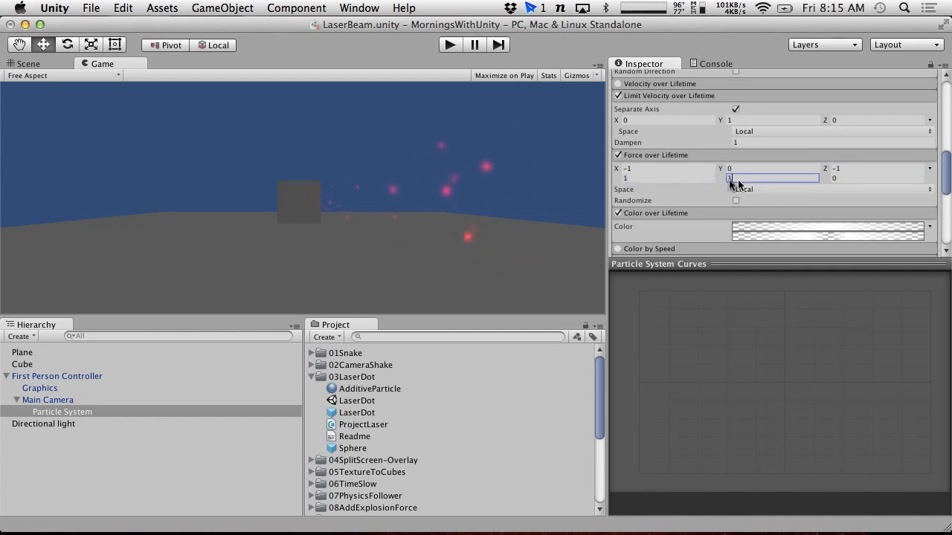
type("0")
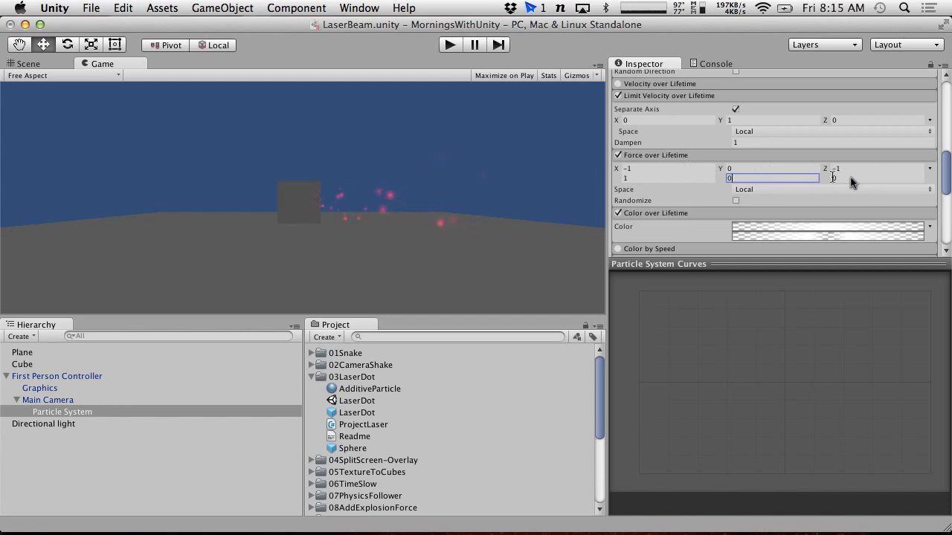
left_click(852, 178)
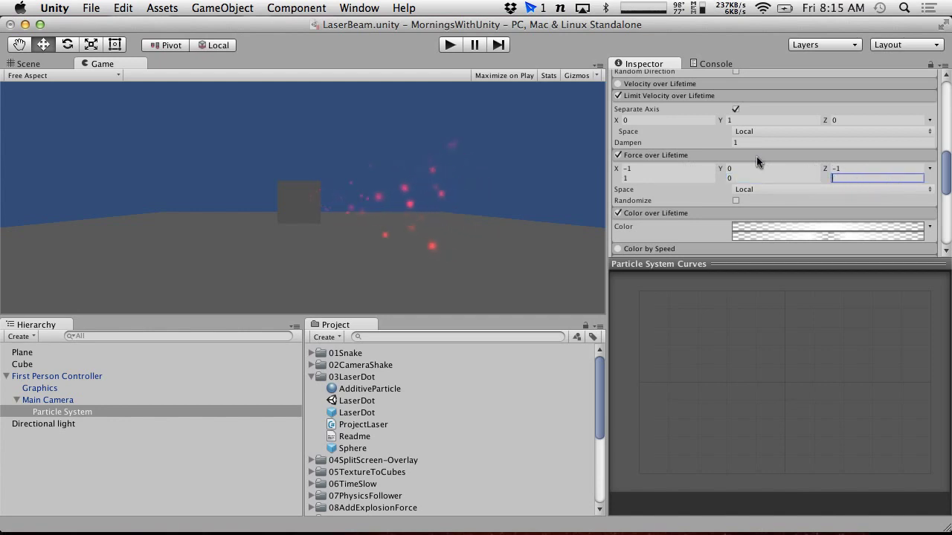
type("-1")
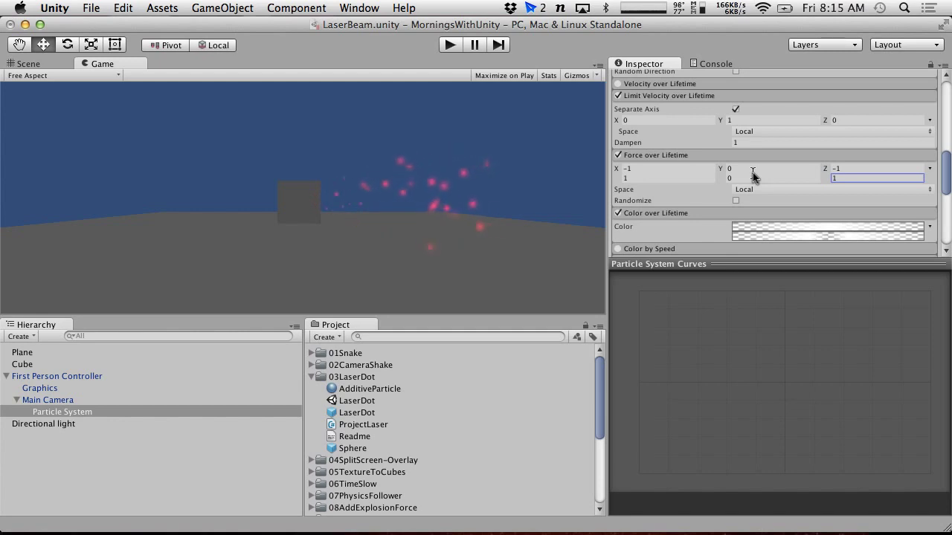
- Set Limit Velocity over Lifetime to X 1 and Z 1, with Dampen 1
left_click(754, 121)
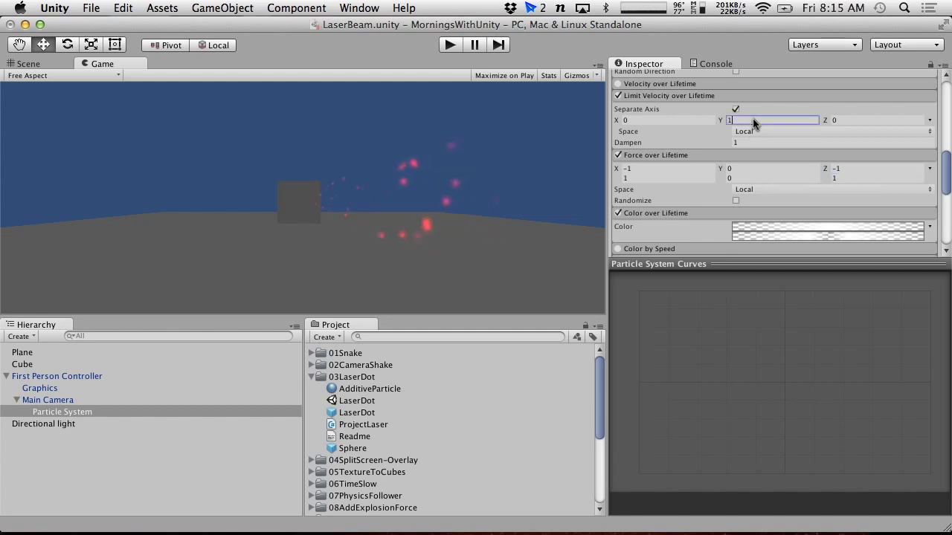
left_click(667, 121)
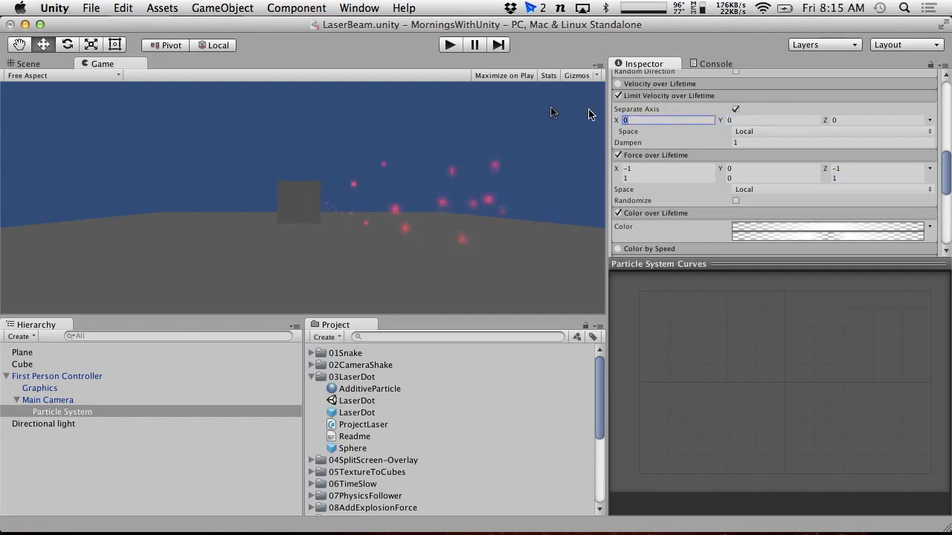
type("1")
left_click(870, 121)
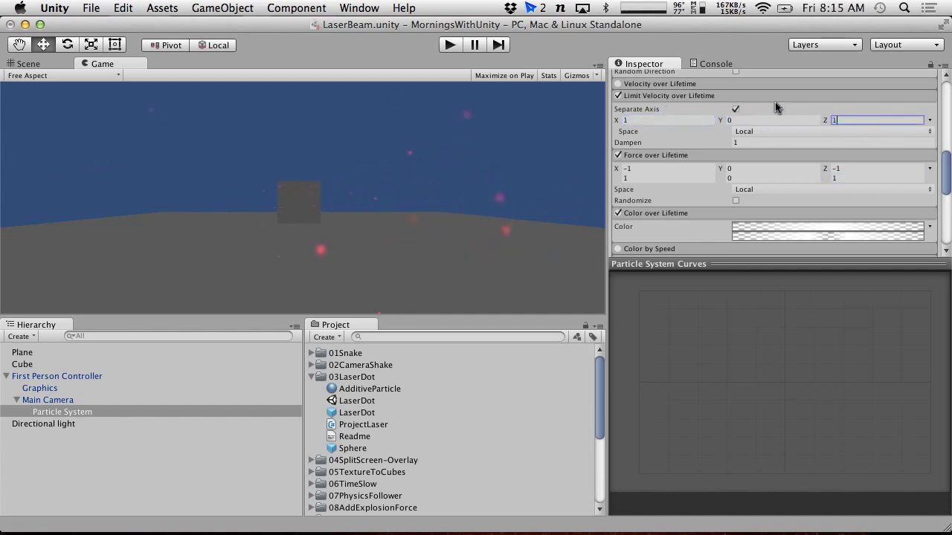
type("1")
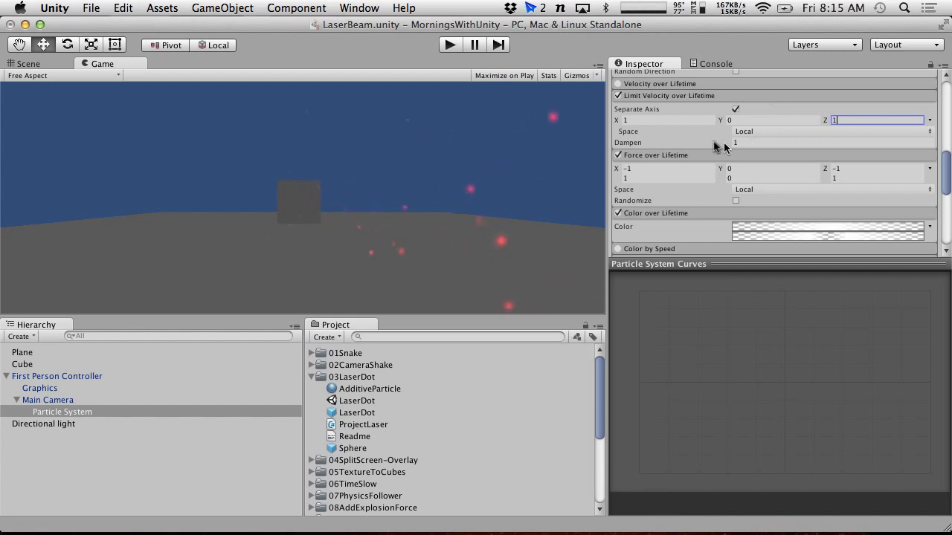
left_click(762, 142)
type("0")
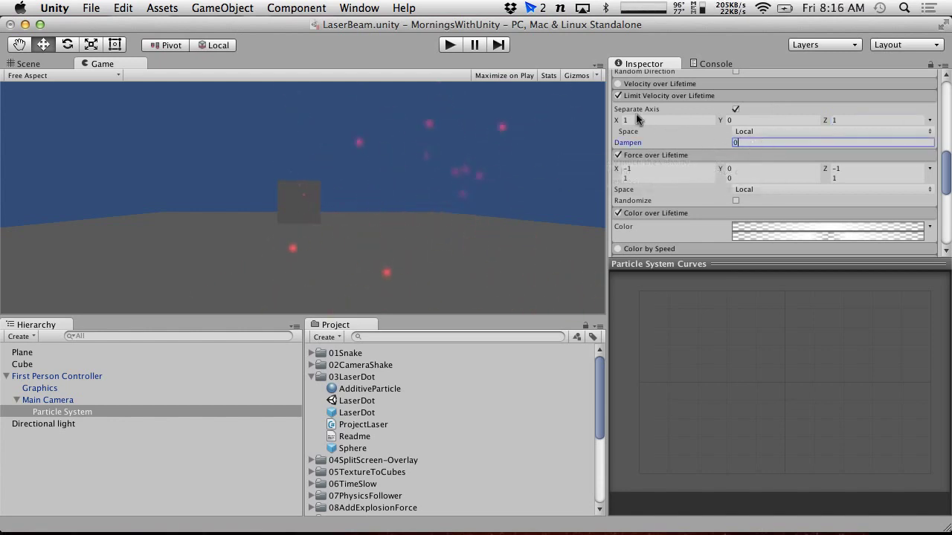
type("1")
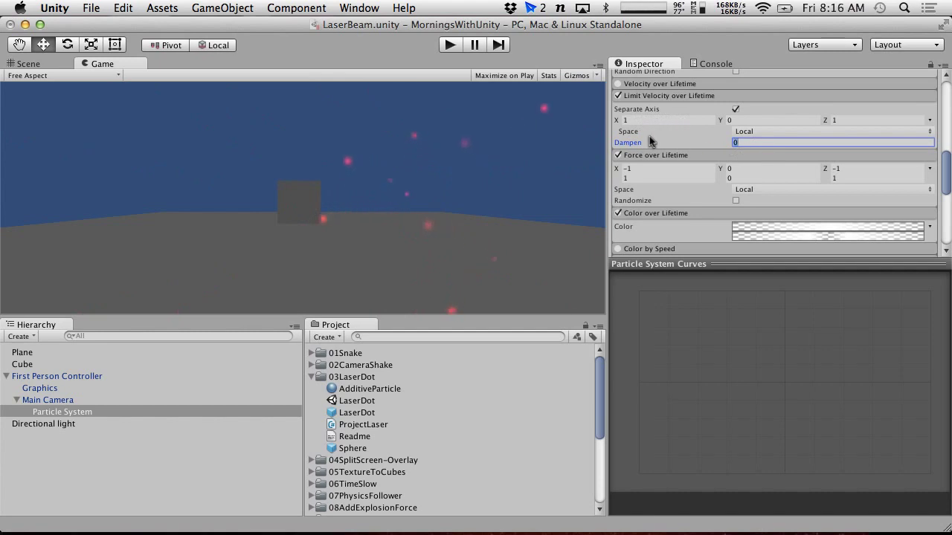
- Set Force over Lifetime X and Z ranges to -0.1 to 0.1
left_click(631, 170)
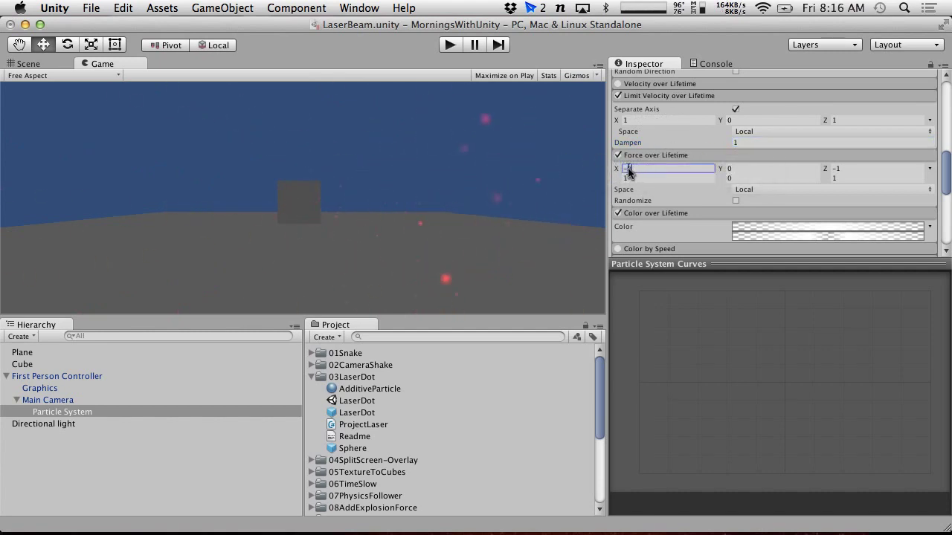
type("-0.1")
left_click(751, 169)
left_click(850, 172)
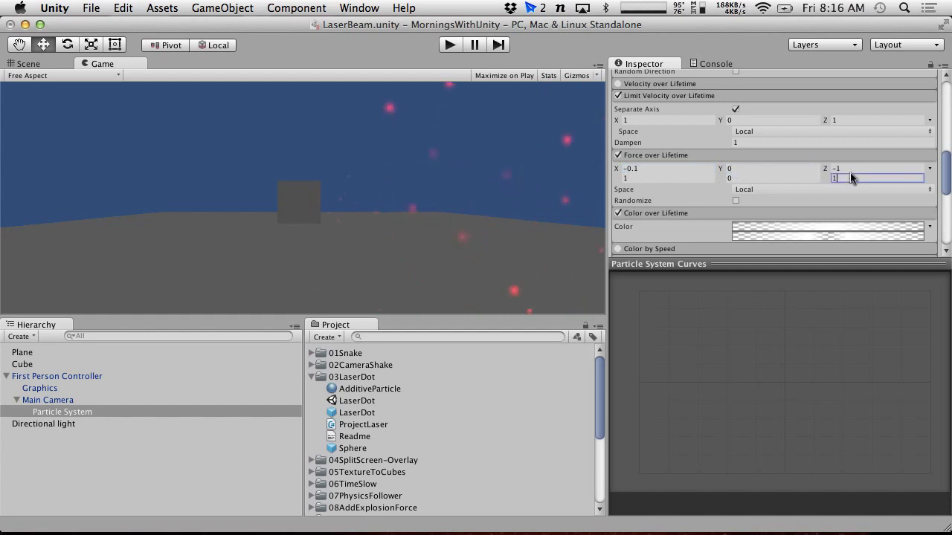
left_click(848, 168)
type("-.1")
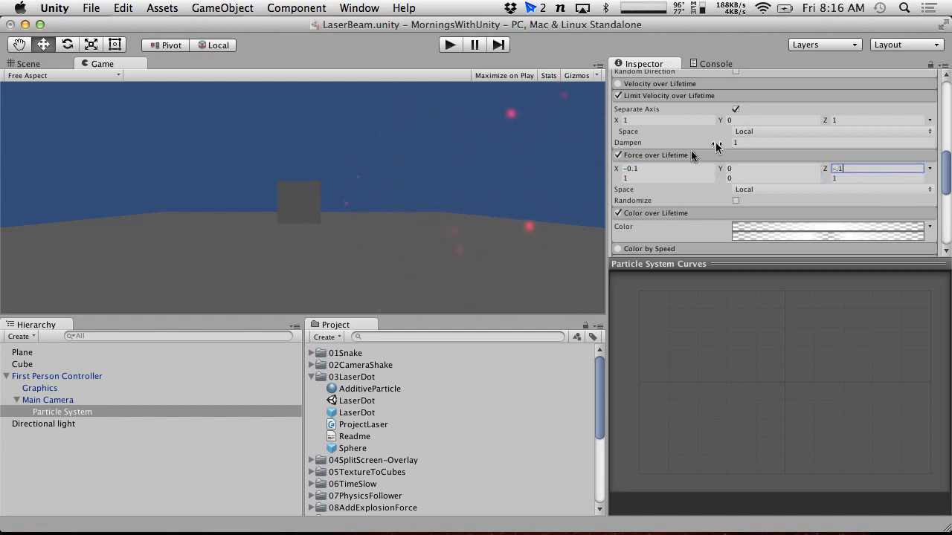
left_click(654, 178)
type(".1")
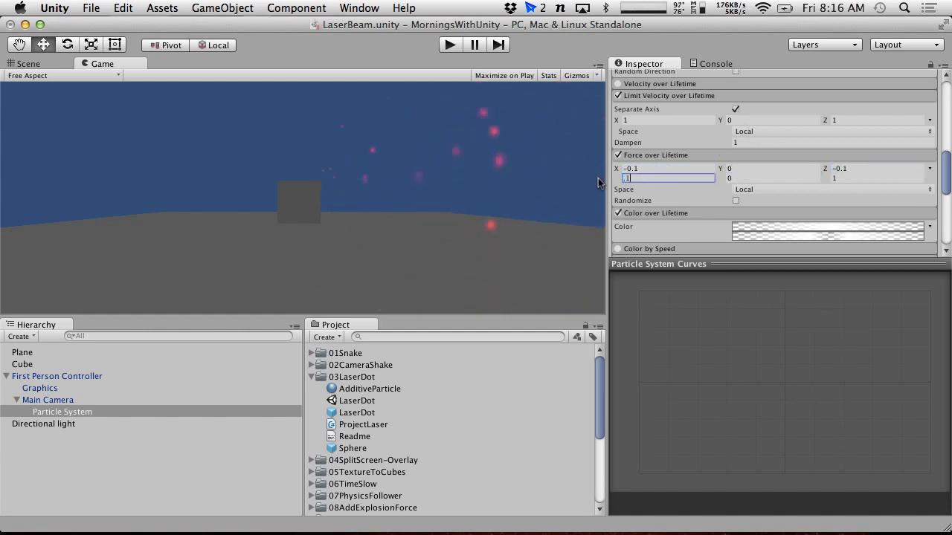
left_click(840, 178)
type(".1")
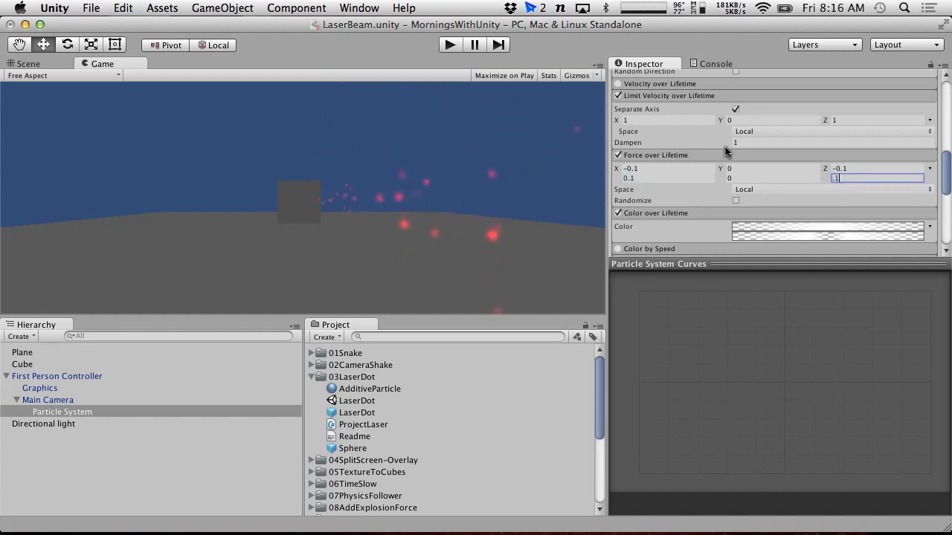
key("Return")
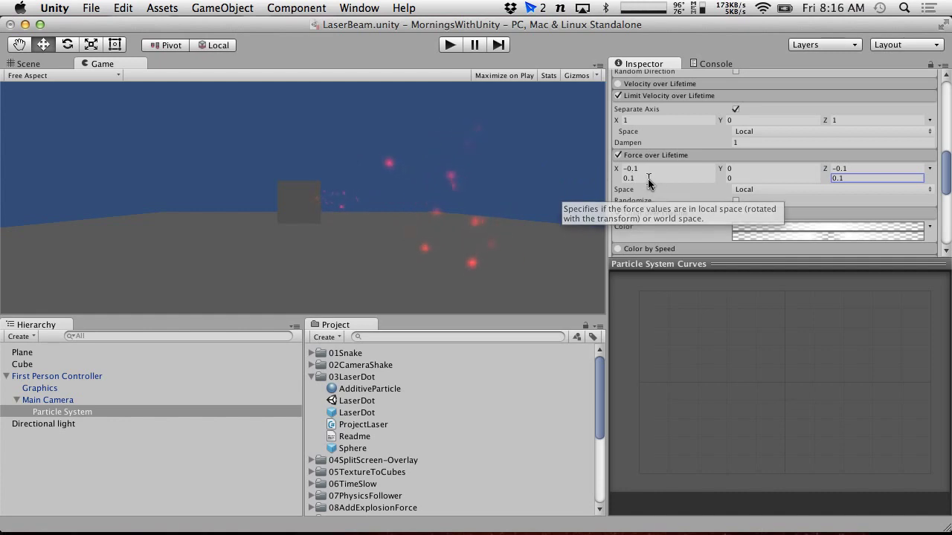
- Change the Particle System's Start Lifetime from 2 to 1.5
scroll(647, 181, "up", 15)
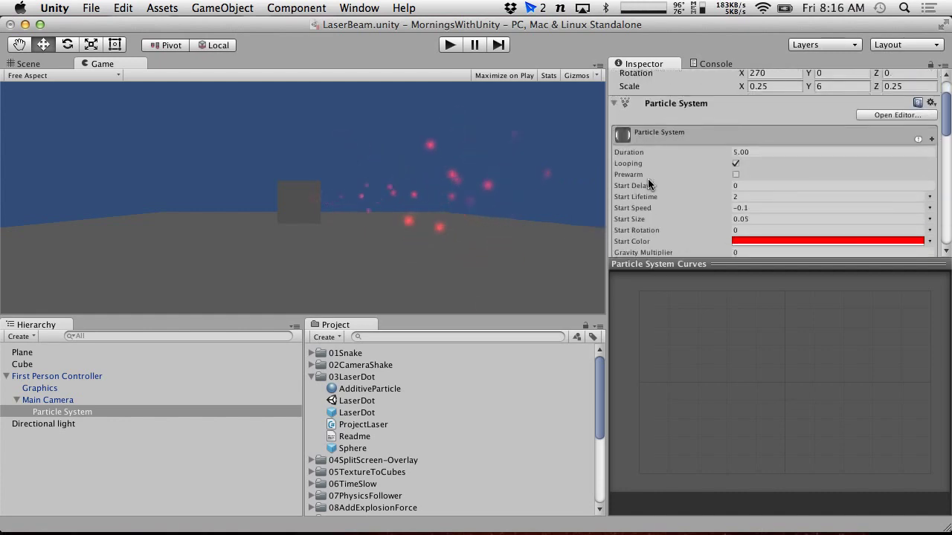
left_click(748, 196)
type("1.5")
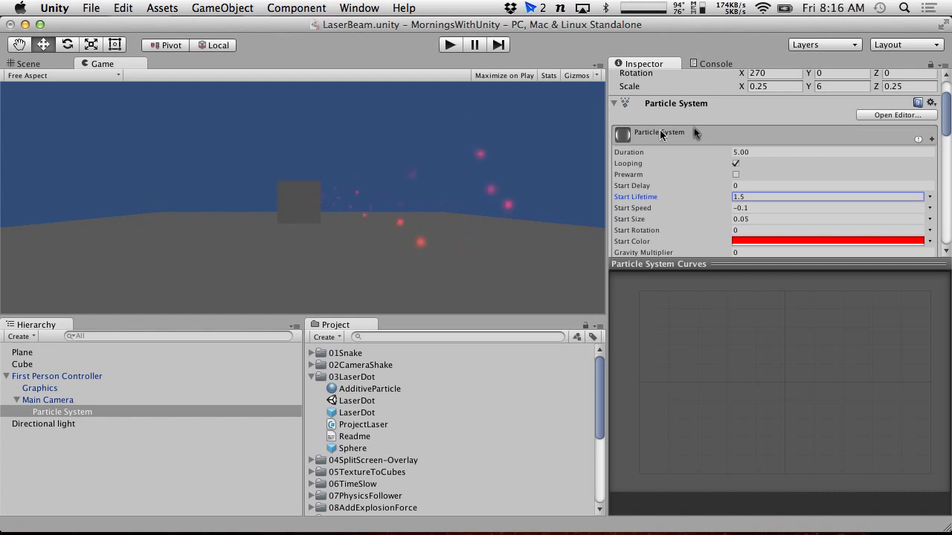
scroll(766, 149, "up", 3)
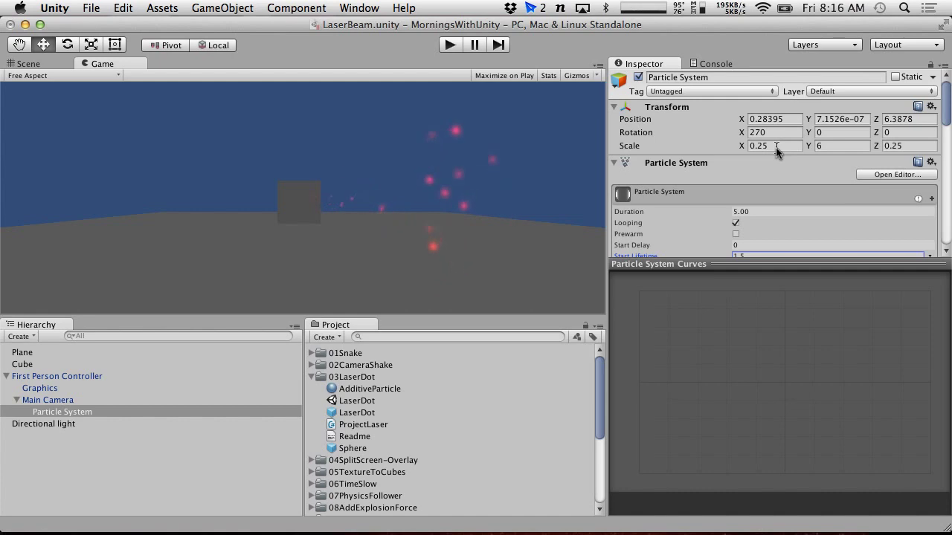
scroll(777, 153, "down", 1)
scroll(777, 153, "up", 1)
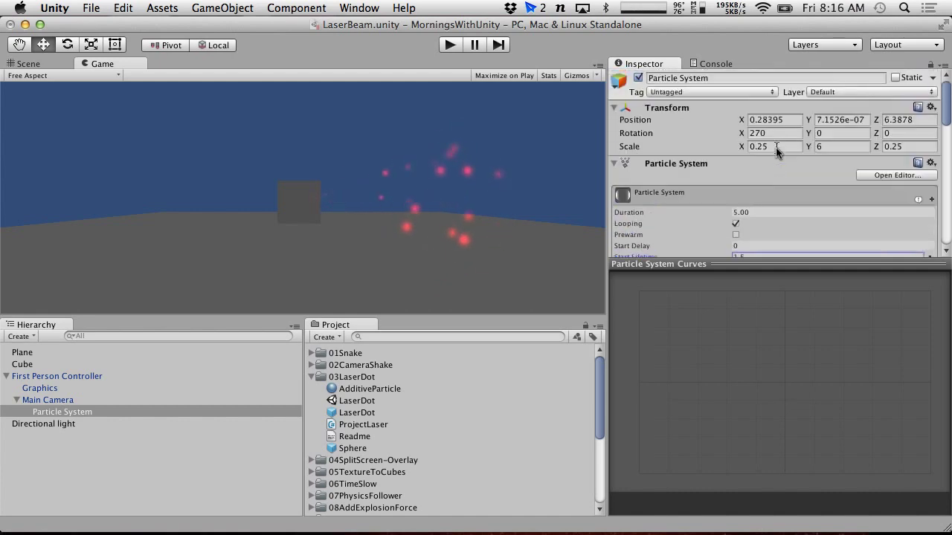
left_click(763, 147)
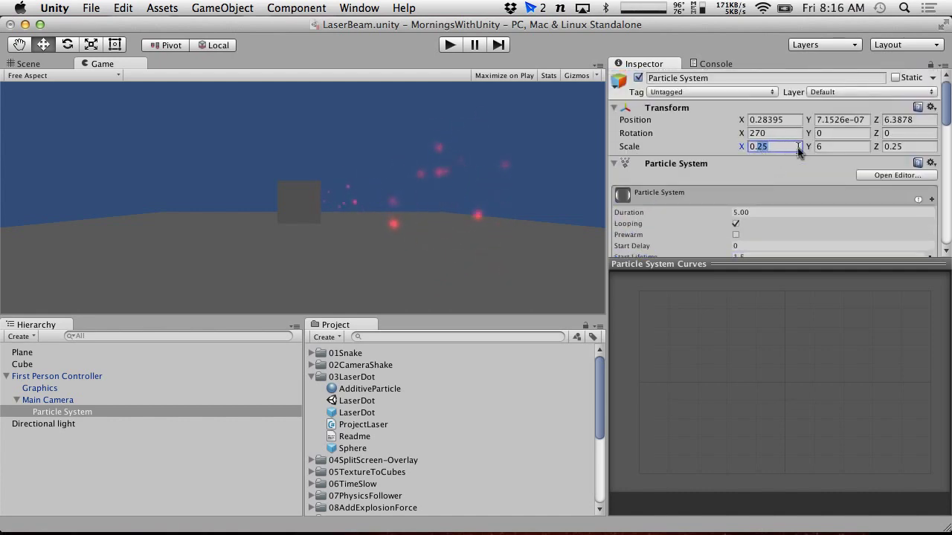
- Thin the emitter by setting Transform Scale X to 0.1 and Z to 0.125
type("0.1")
left_click(894, 148)
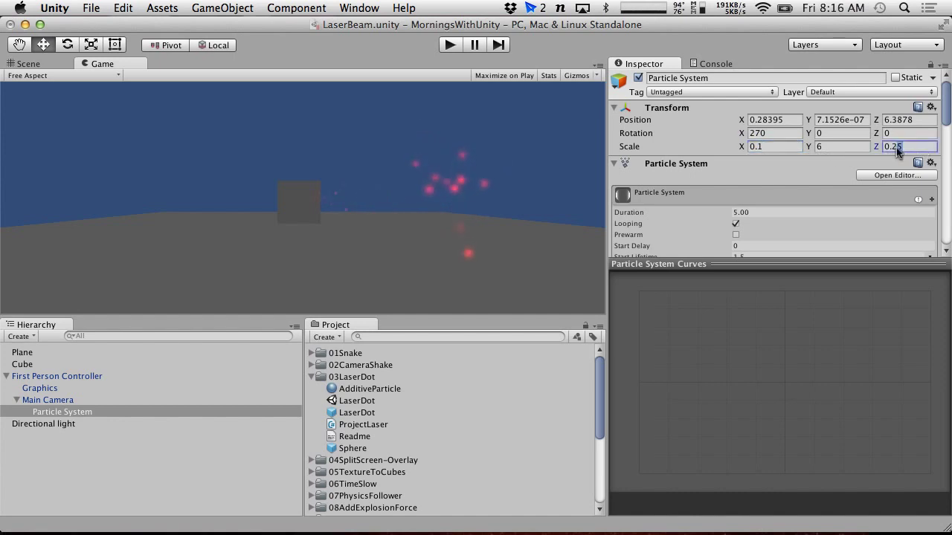
left_click(892, 148)
type("1")
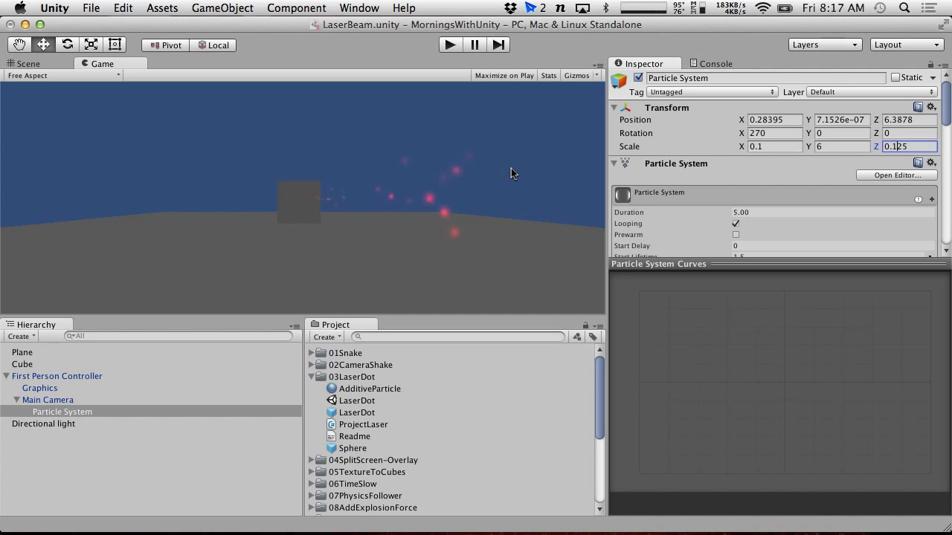
- Replace the Start Lifetime of 1.5 with 0.75
scroll(706, 200, "down", 4)
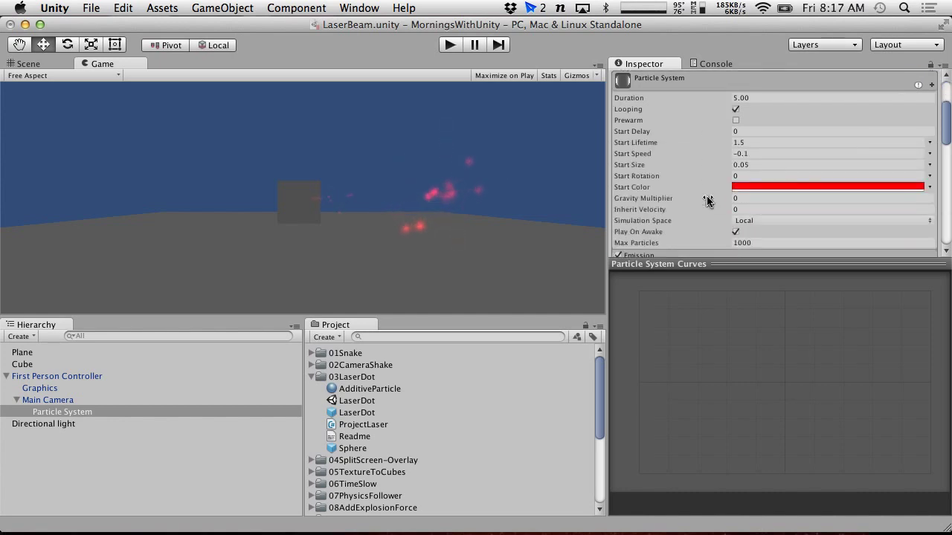
left_click(761, 143)
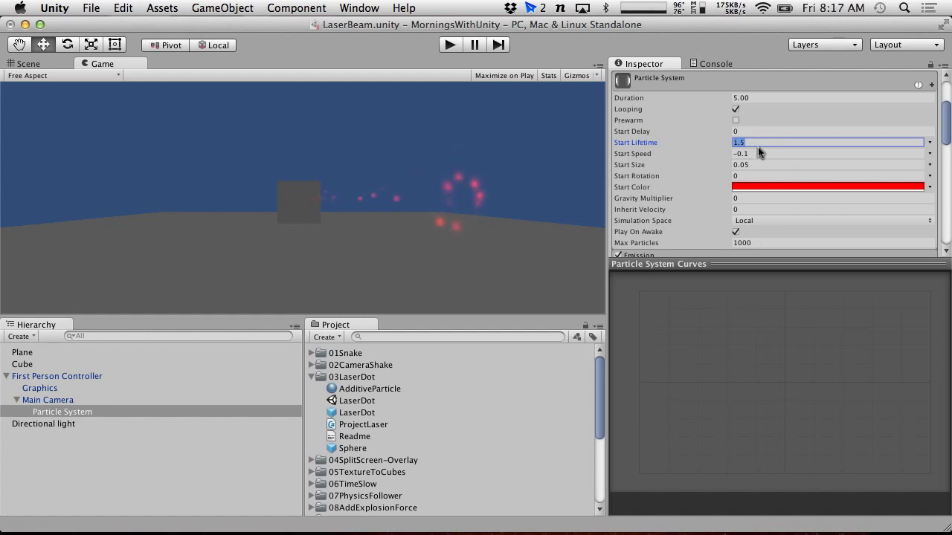
key("BackSpace")
type(".75")
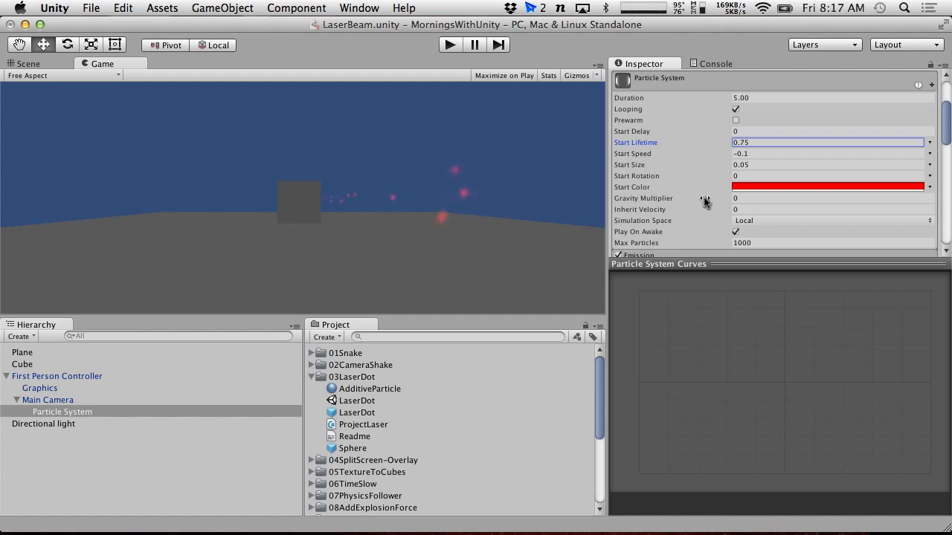
- Check the emission rate of 100, then play-test the red beam and stop
scroll(704, 202, "down", 3)
left_click(684, 187)
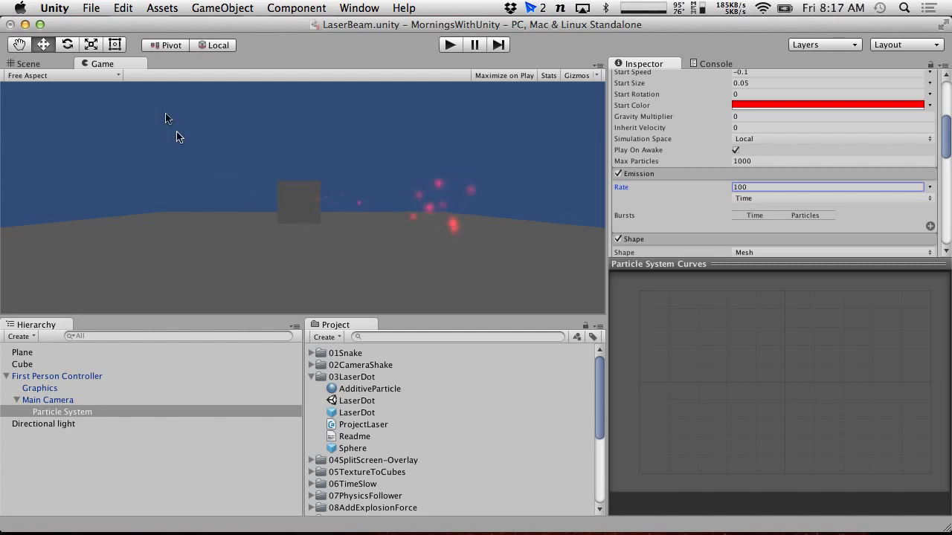
left_click(43, 65)
left_click(89, 65)
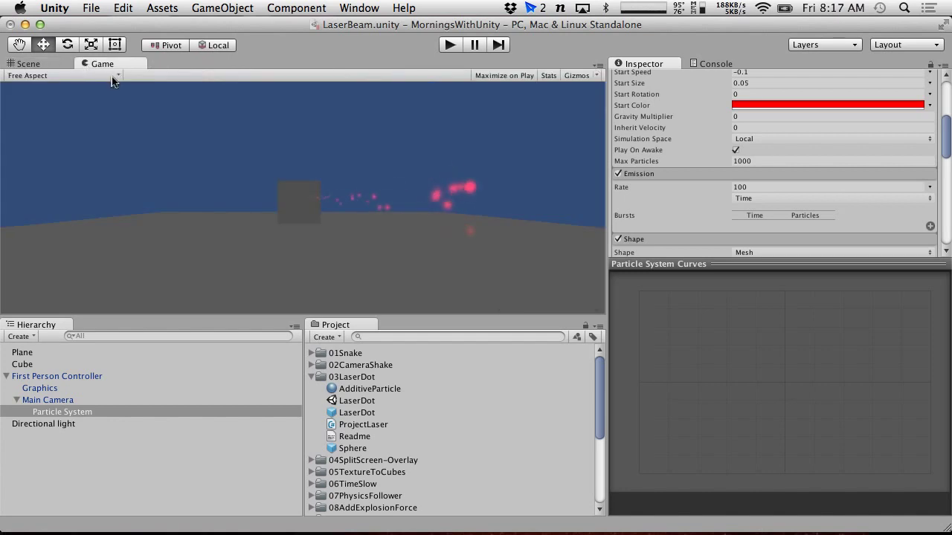
key("super+p")
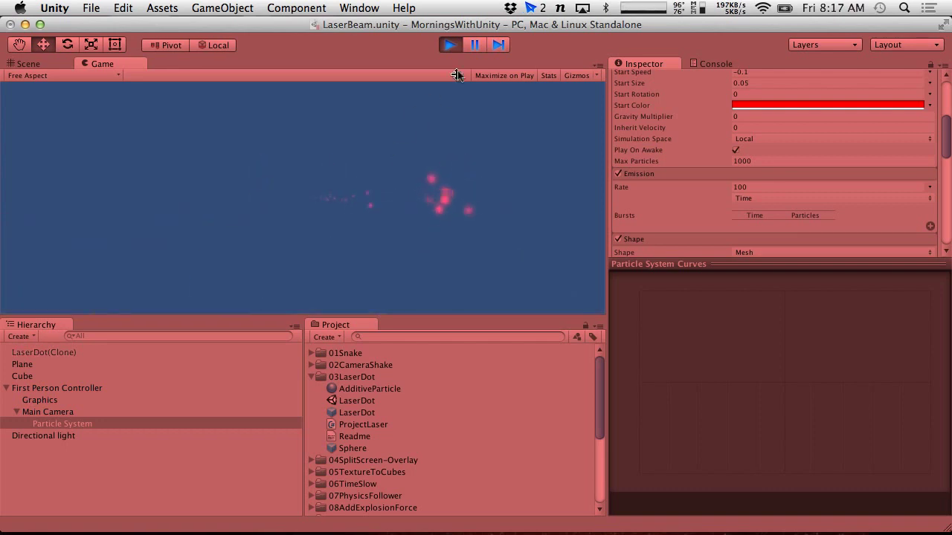
left_click(450, 45)
- Move the emitter to position Z 6.03 and play-test by walking toward the cube
left_click(52, 65)
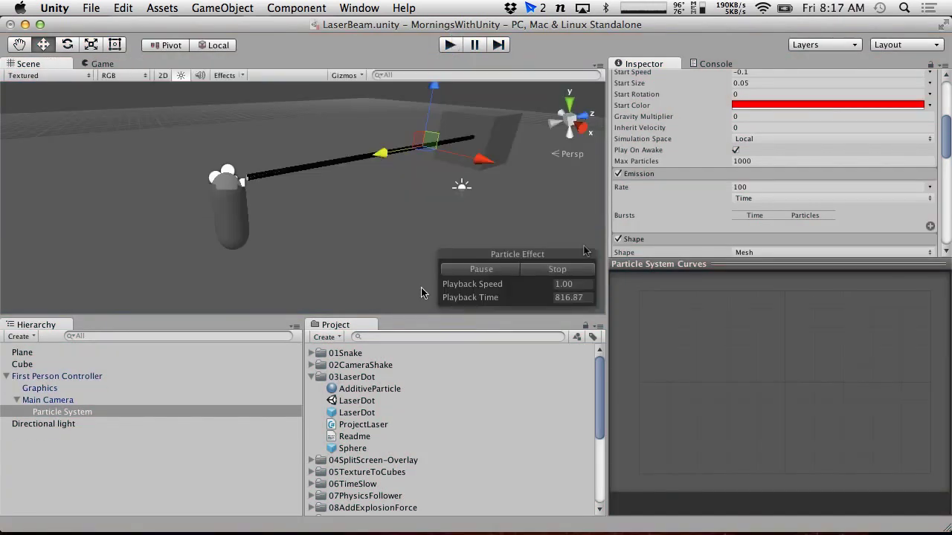
scroll(749, 184, "up", 5)
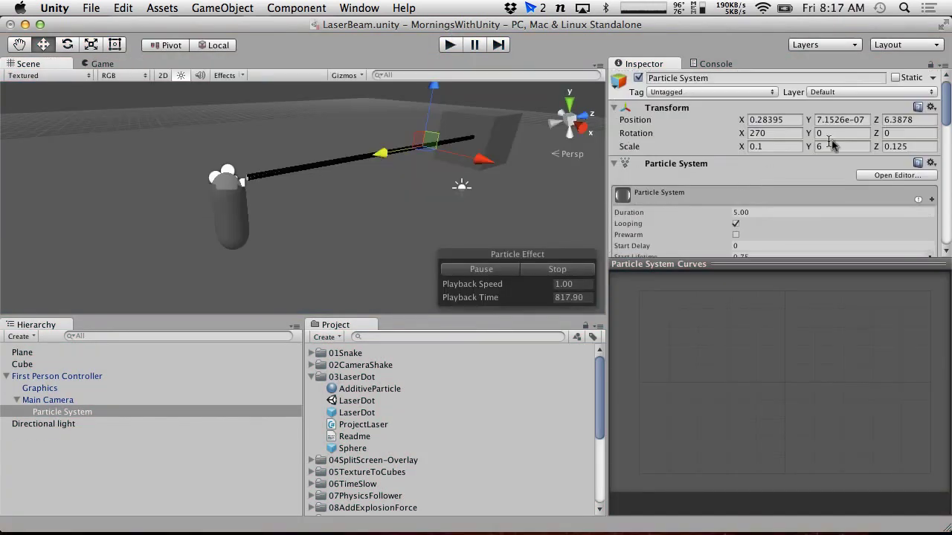
left_click(878, 121)
left_click_drag(865, 125, 857, 125)
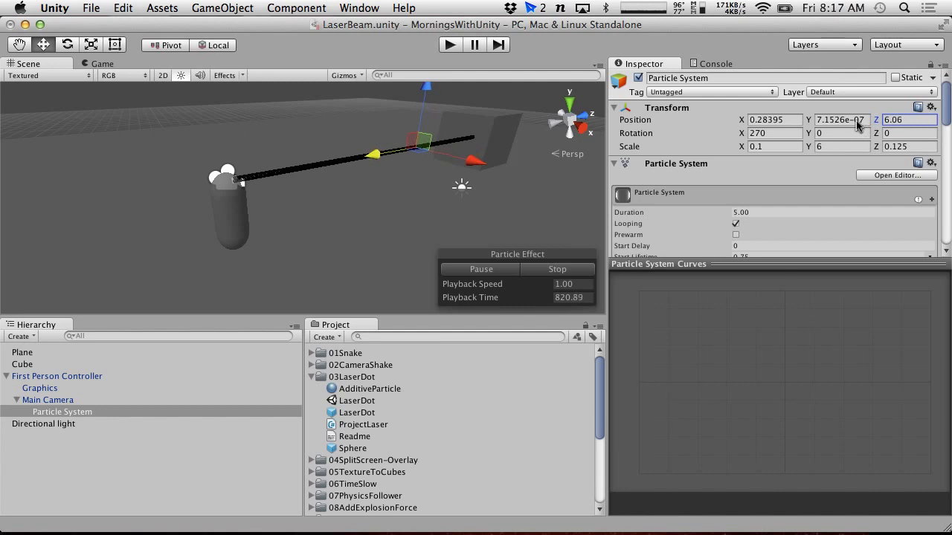
left_click(449, 45)
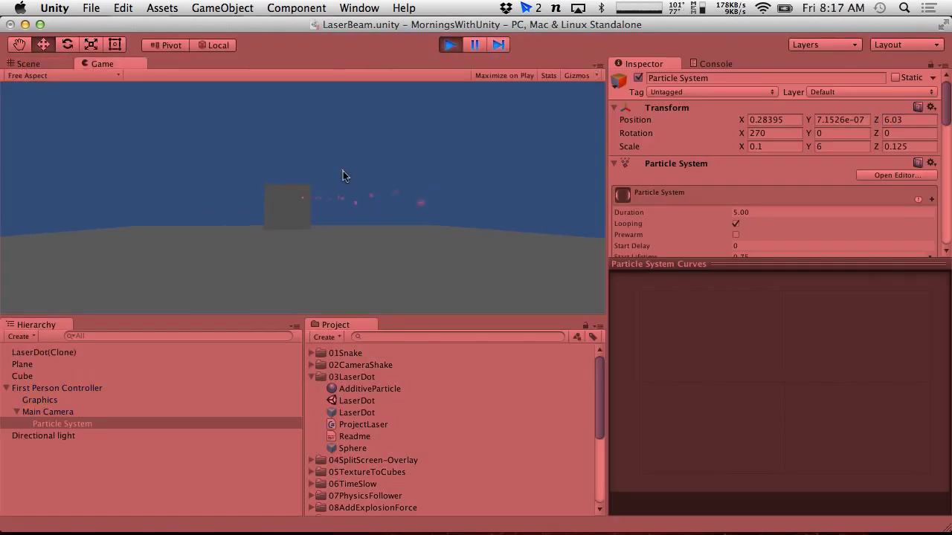
key("w")
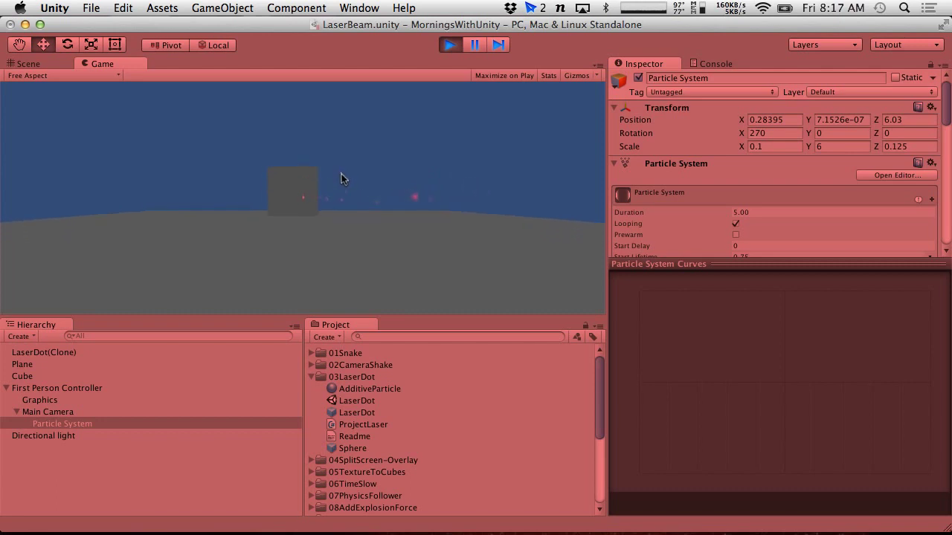
key("w")
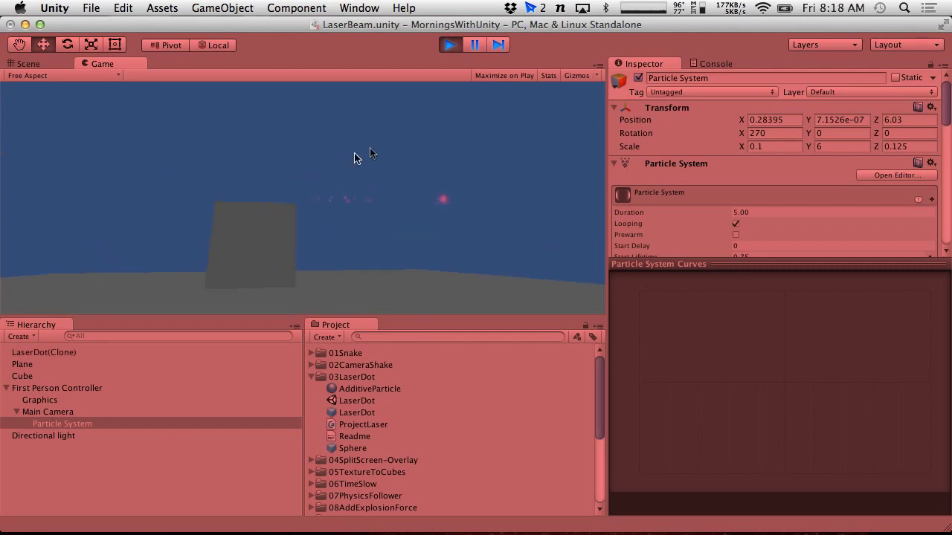
left_click(449, 46)
- Open the File menu and close it without choosing a command
left_click(90, 7)
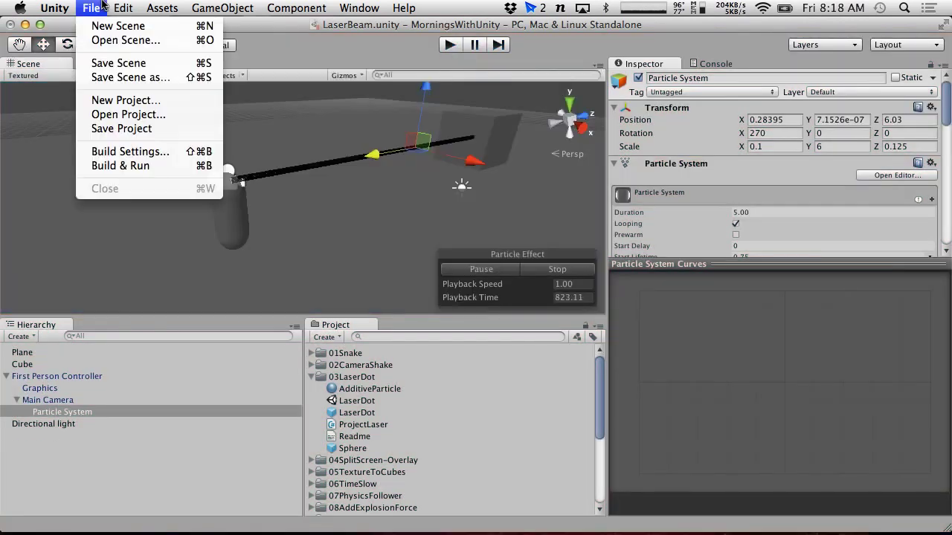
left_click(95, 9)
left_click(91, 7)
left_click(84, 4)
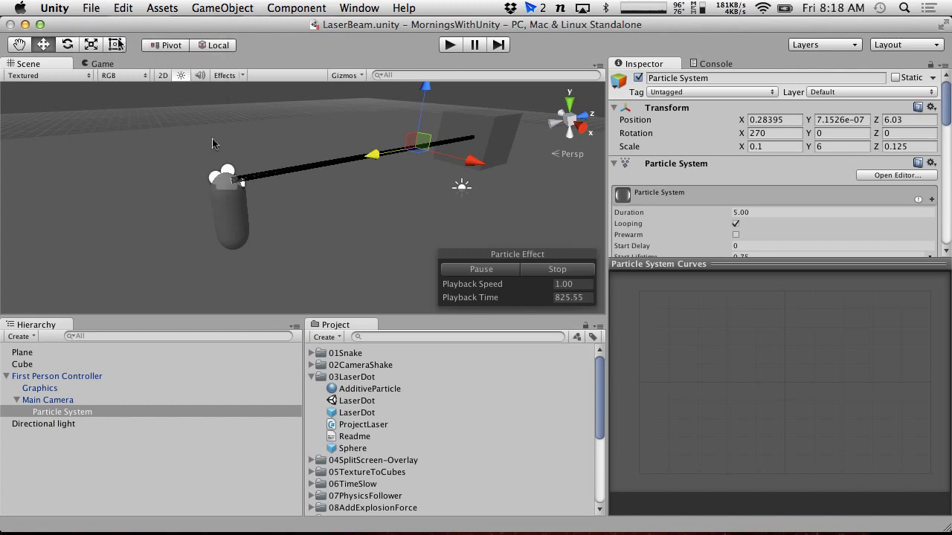
scroll(376, 364, "down", 5)
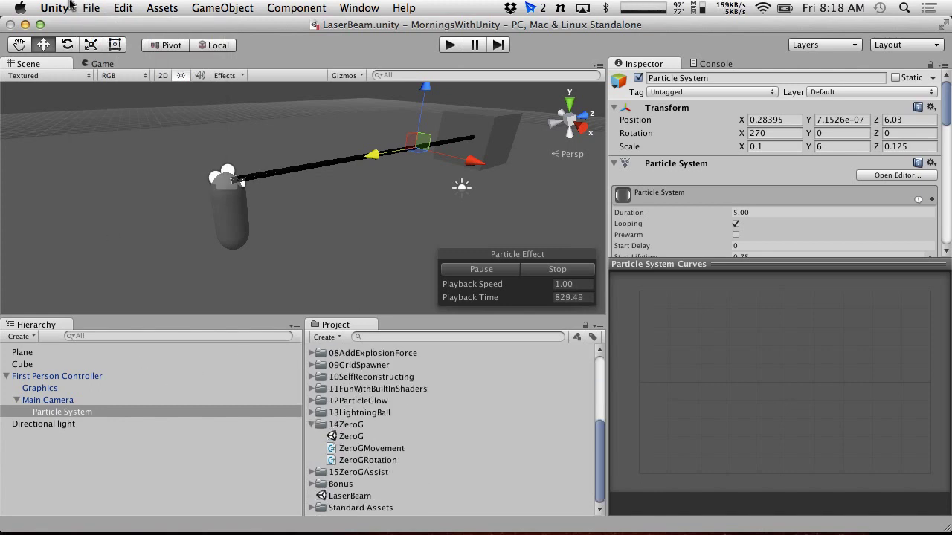
- Switch desktops to bring Flash Media Live Encoder's stream log to the front
key("ctrl+Right")
key("ctrl+Right")
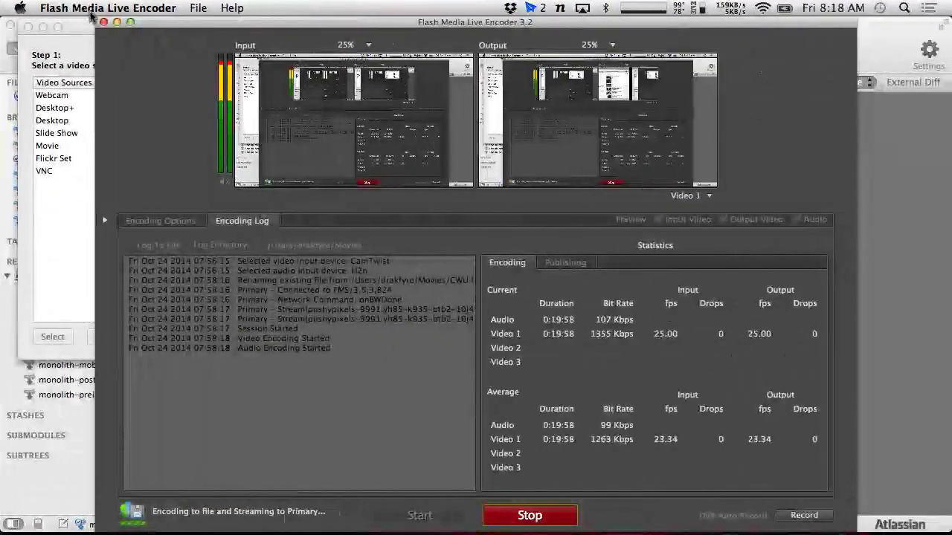